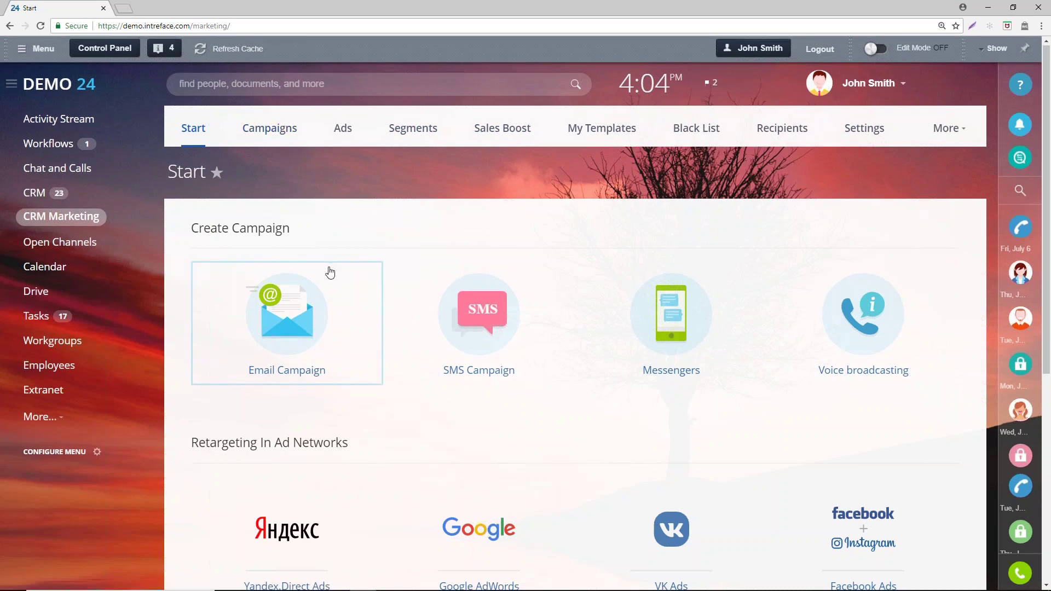
scroll(327, 271, down, 2)
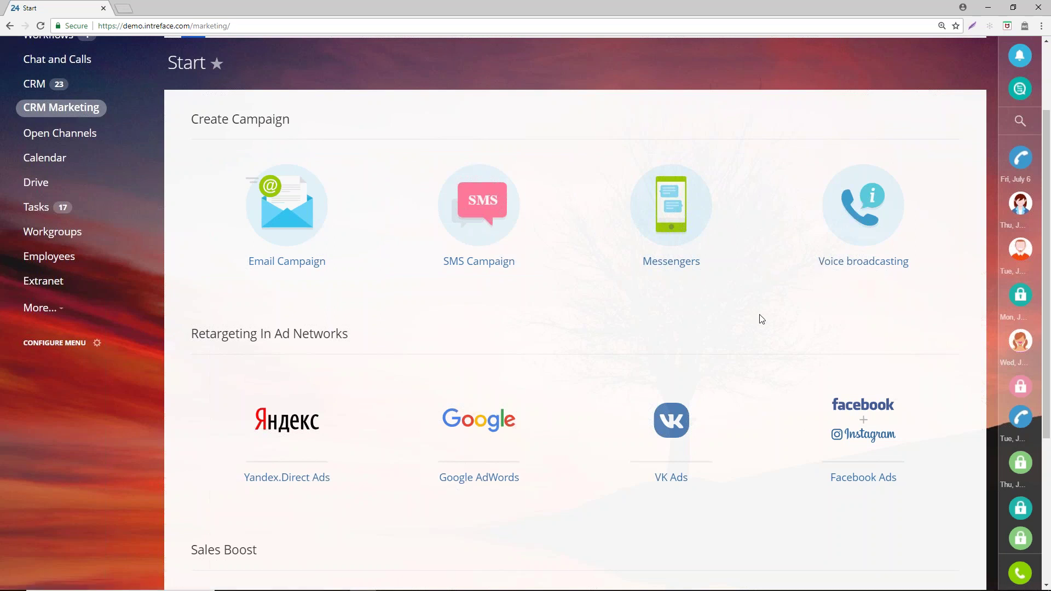
scroll(758, 317, down, 1)
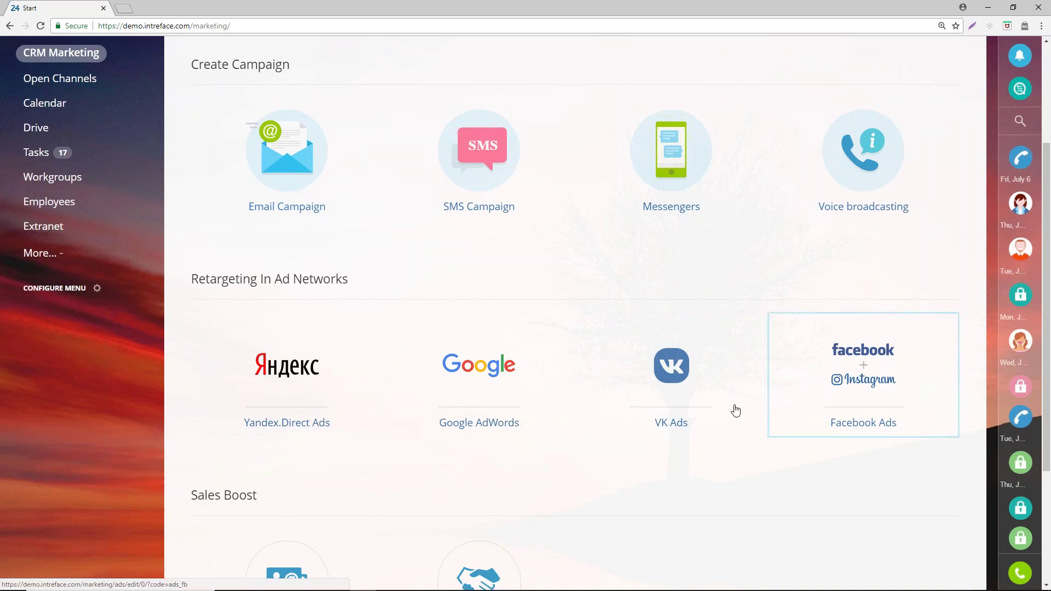
scroll(716, 410, down, 2)
scroll(721, 416, down, 1)
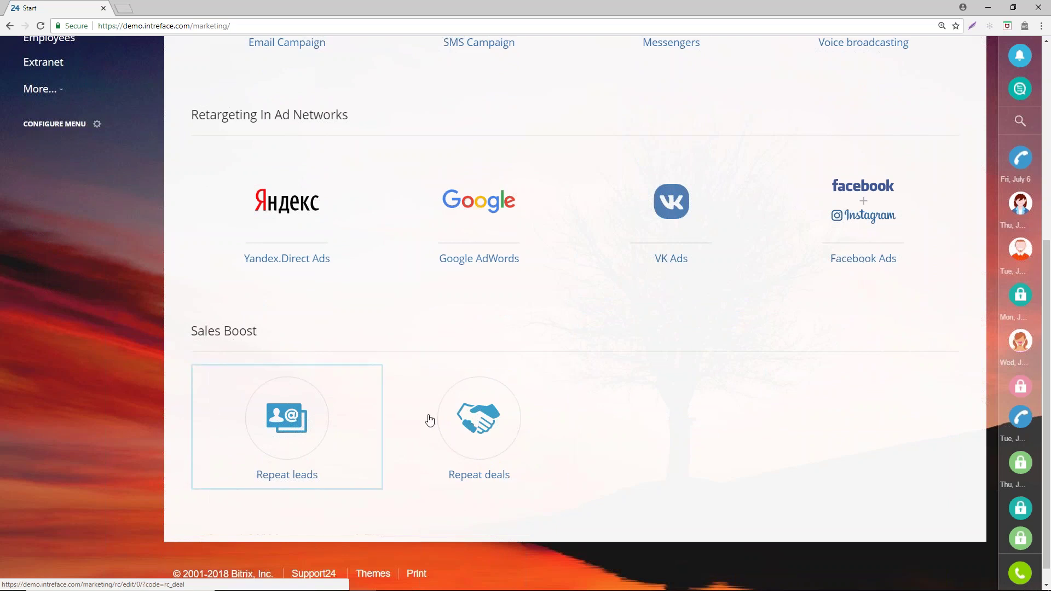
scroll(650, 422, up, 4)
scroll(650, 422, up, 2)
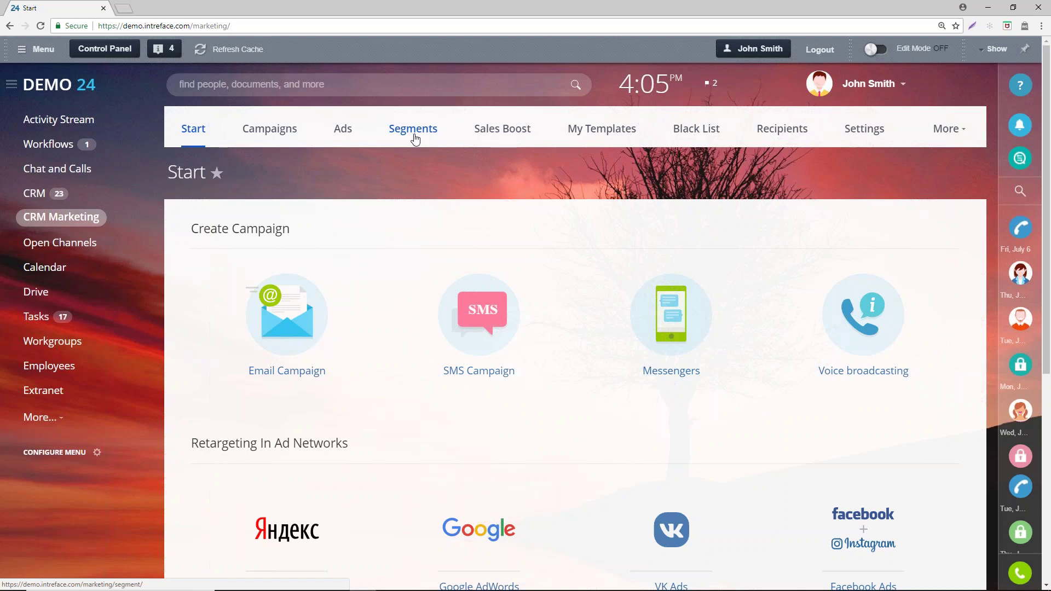
Step: Create a new segment from the Segments tab and retitle it 'July Contacts'
click(418, 135)
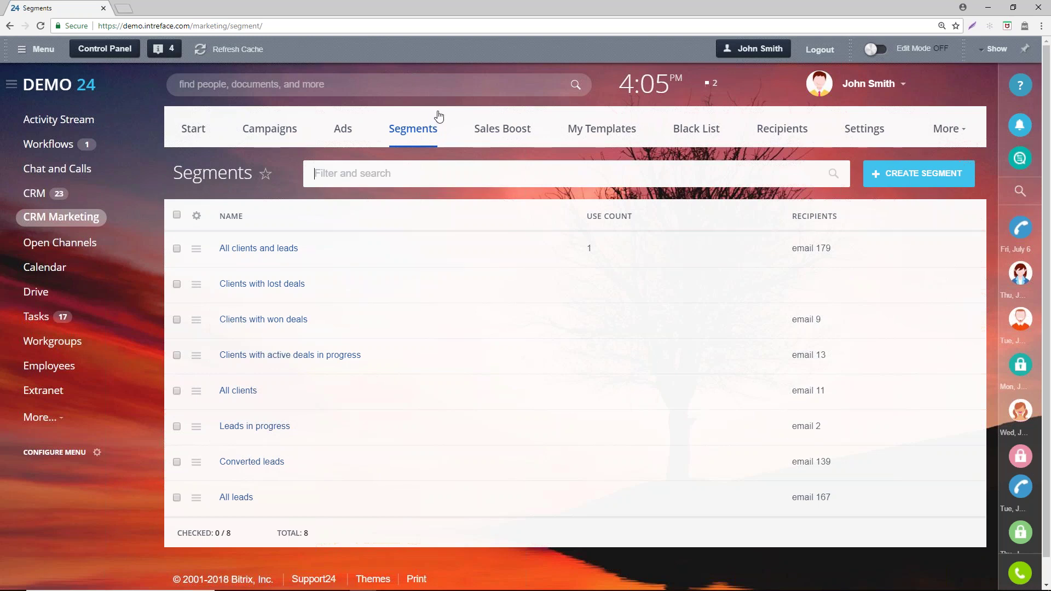
click(933, 185)
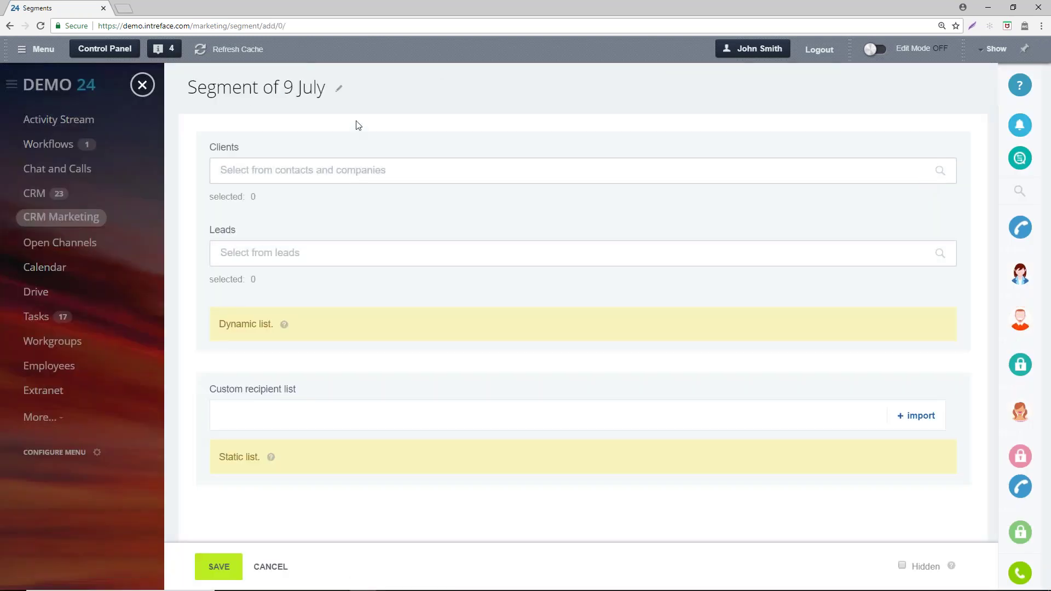
click(340, 91)
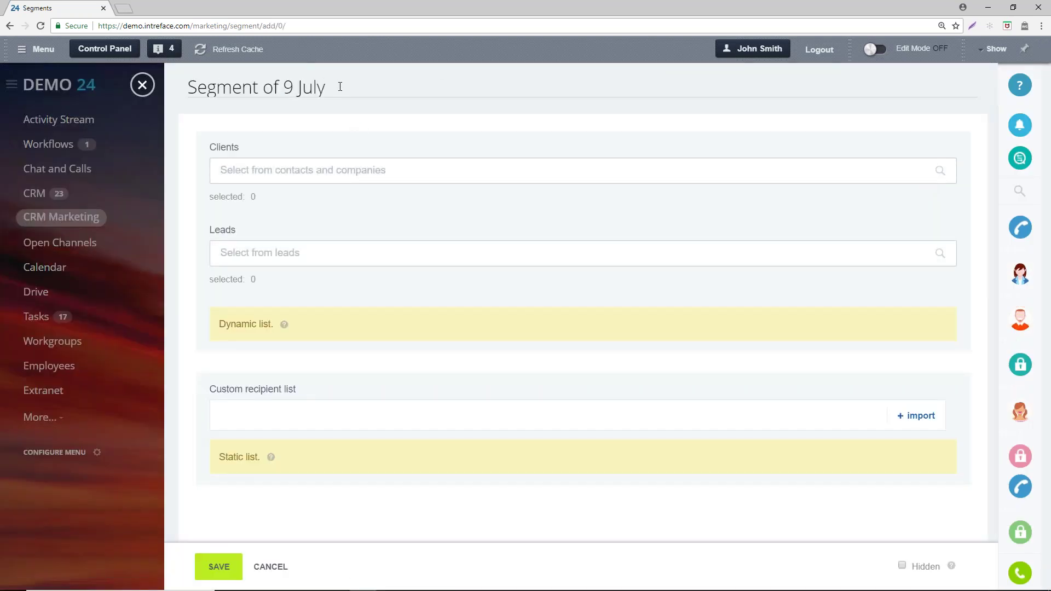
drag(340, 86, 190, 76)
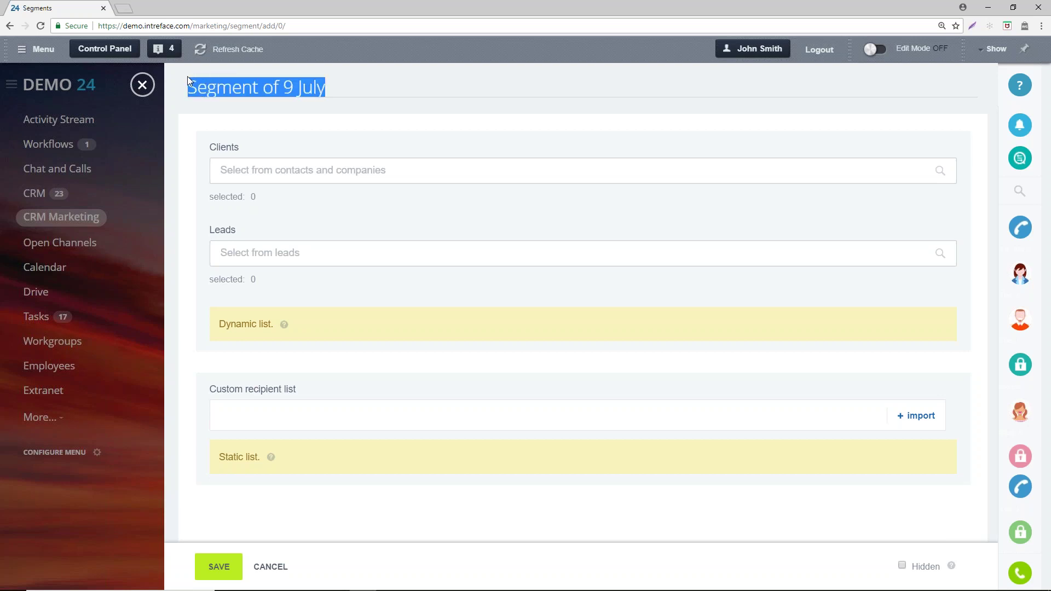
text(JU)
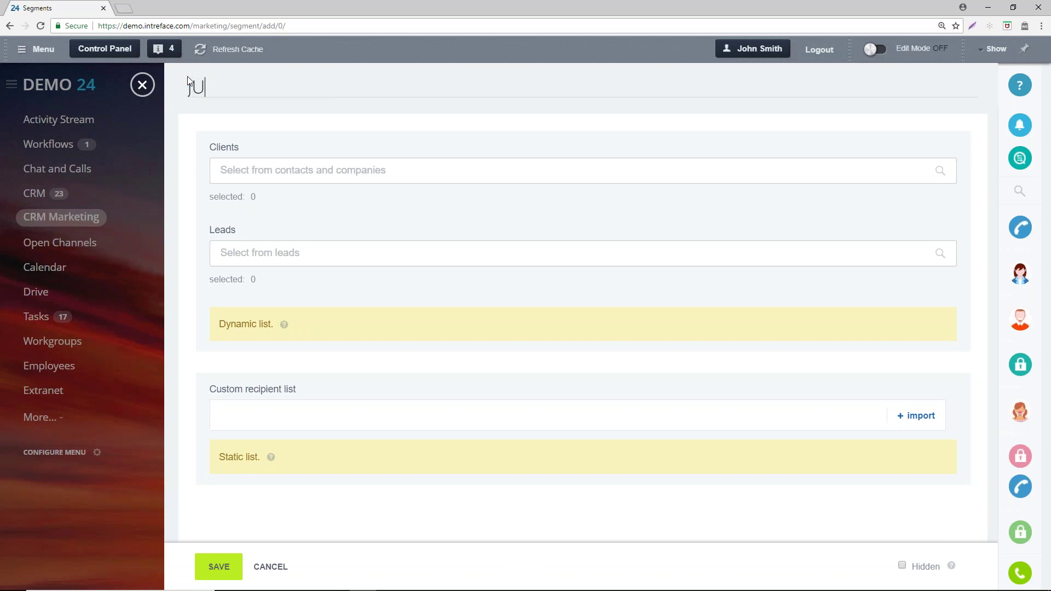
text(July )
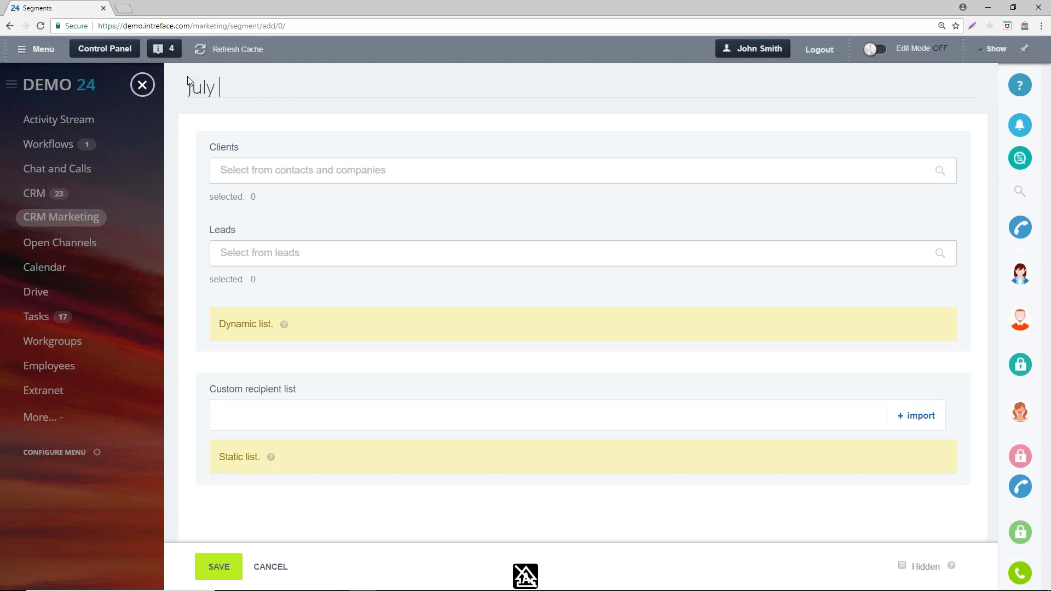
text(Contacts)
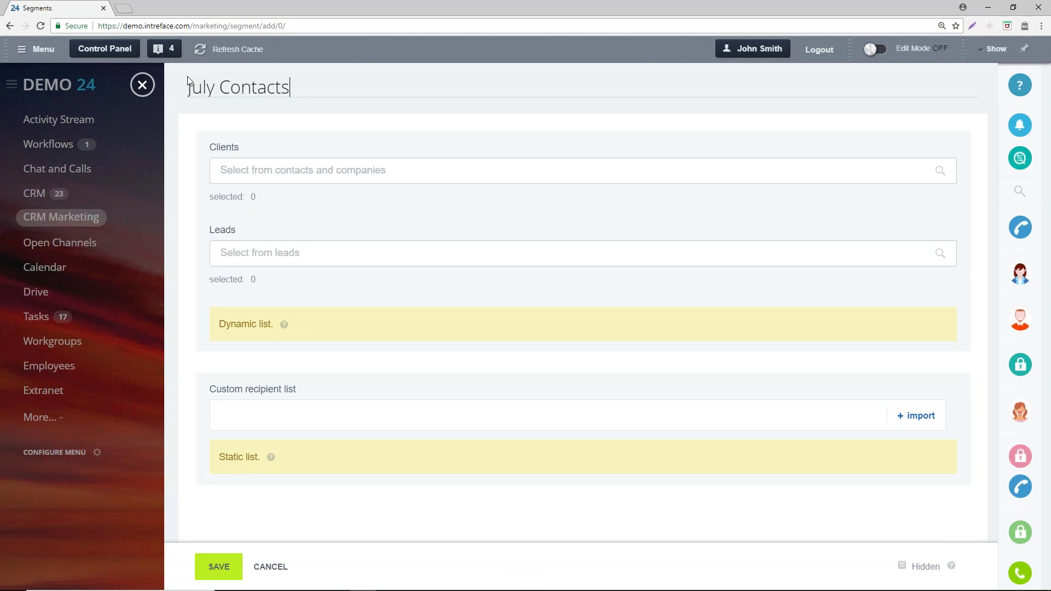
click(323, 128)
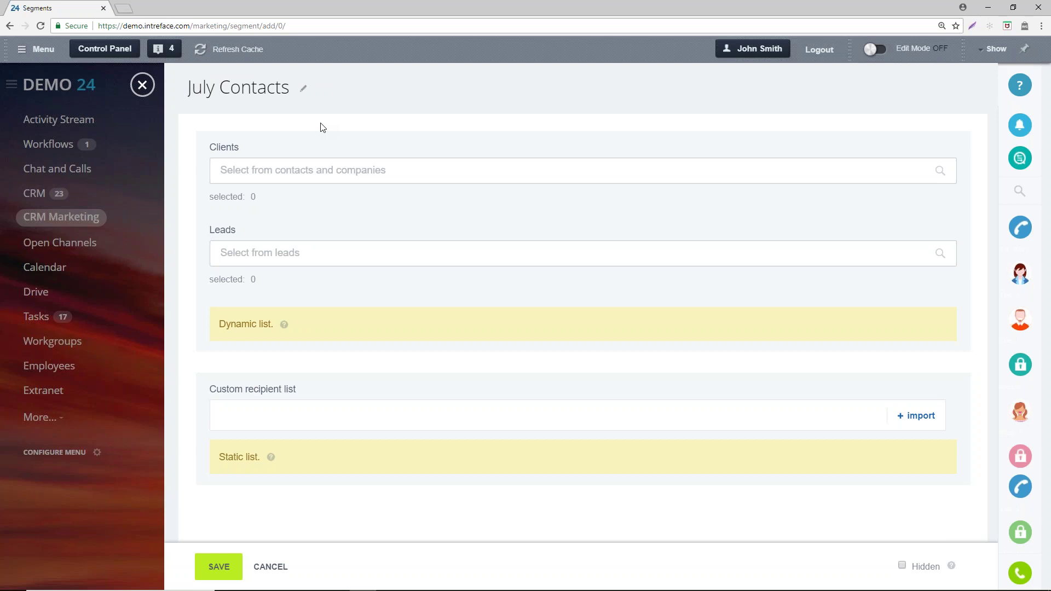
Step: Filter the segment's clients to Client type Contact, dropping the date condition, for 5 recipients each
click(309, 174)
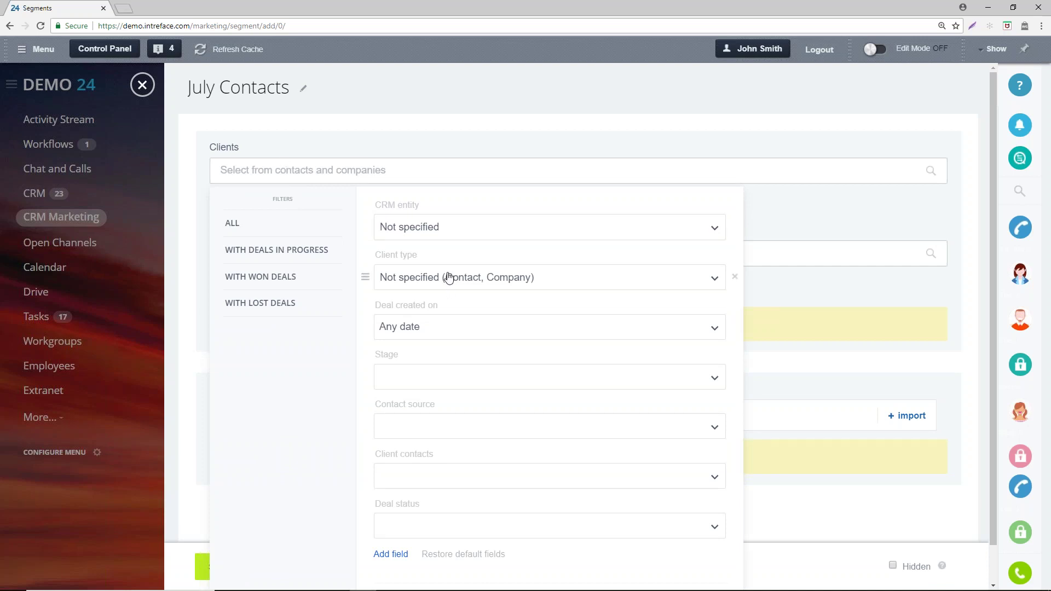
click(430, 282)
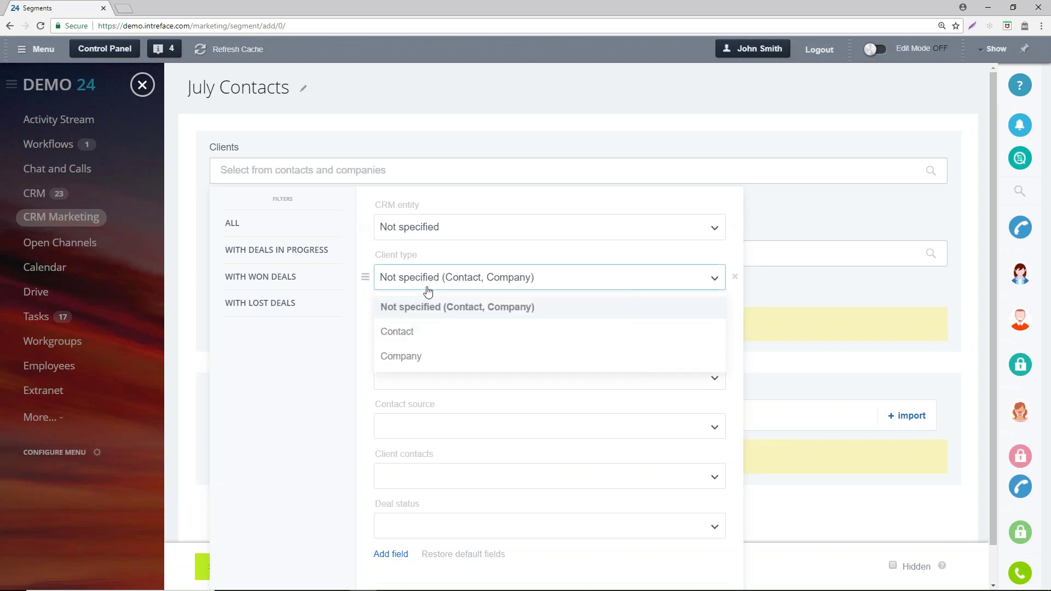
click(425, 340)
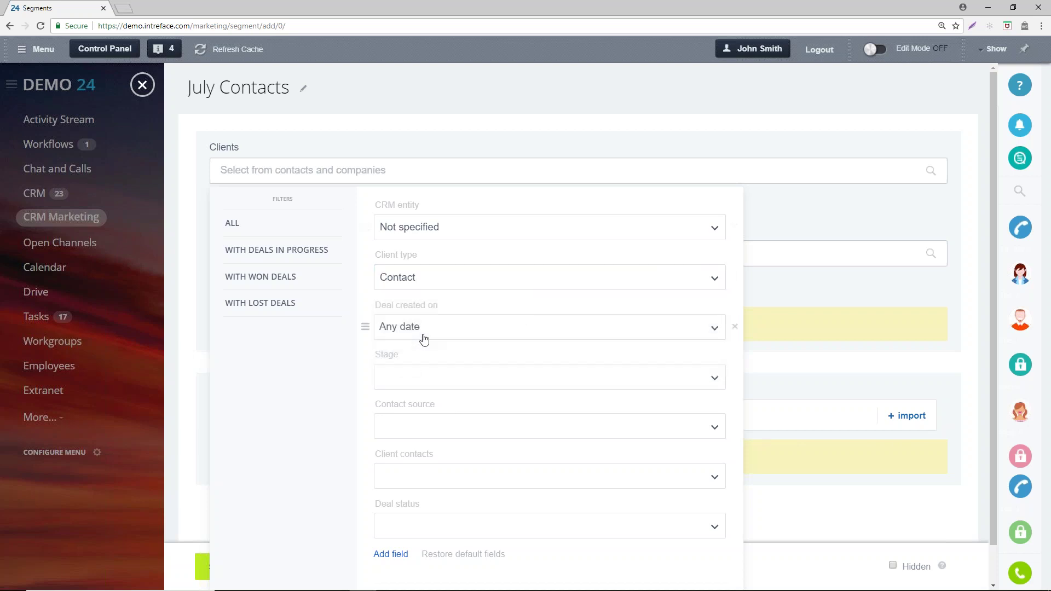
click(417, 328)
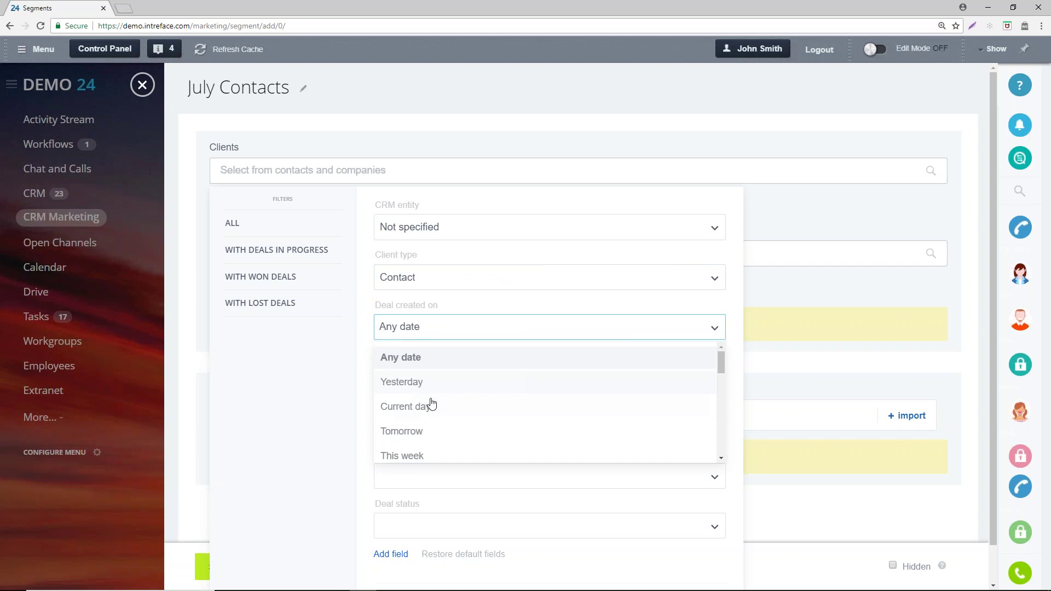
scroll(433, 404, down, 2)
click(434, 378)
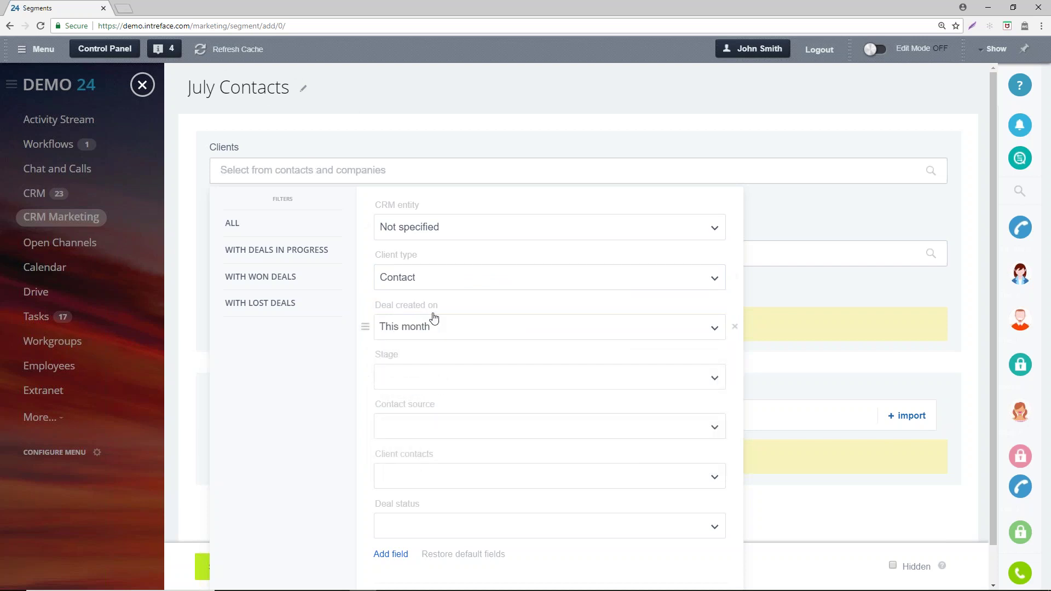
scroll(487, 374, down, 1)
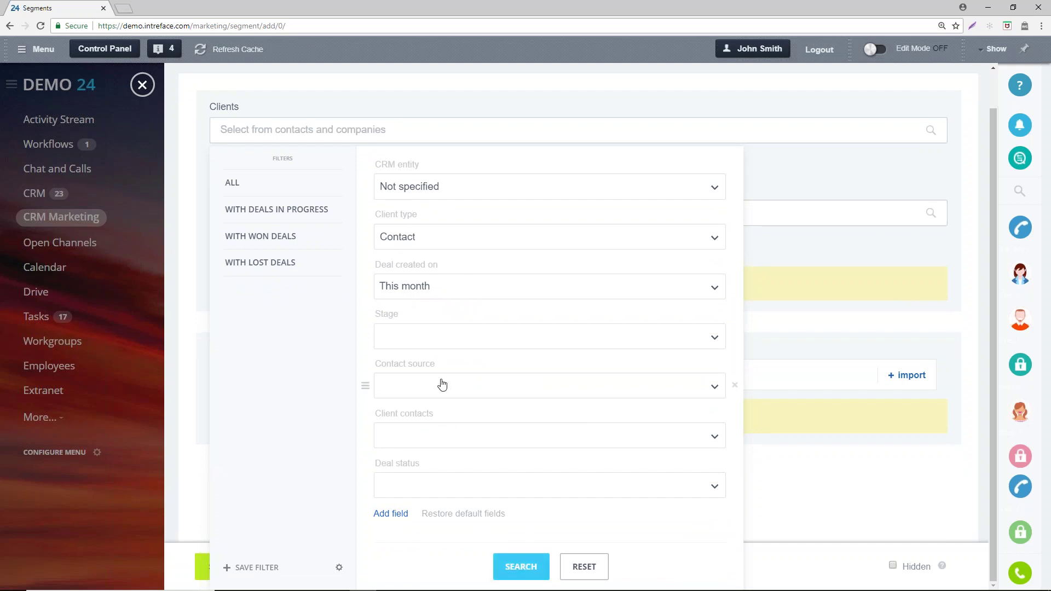
click(523, 570)
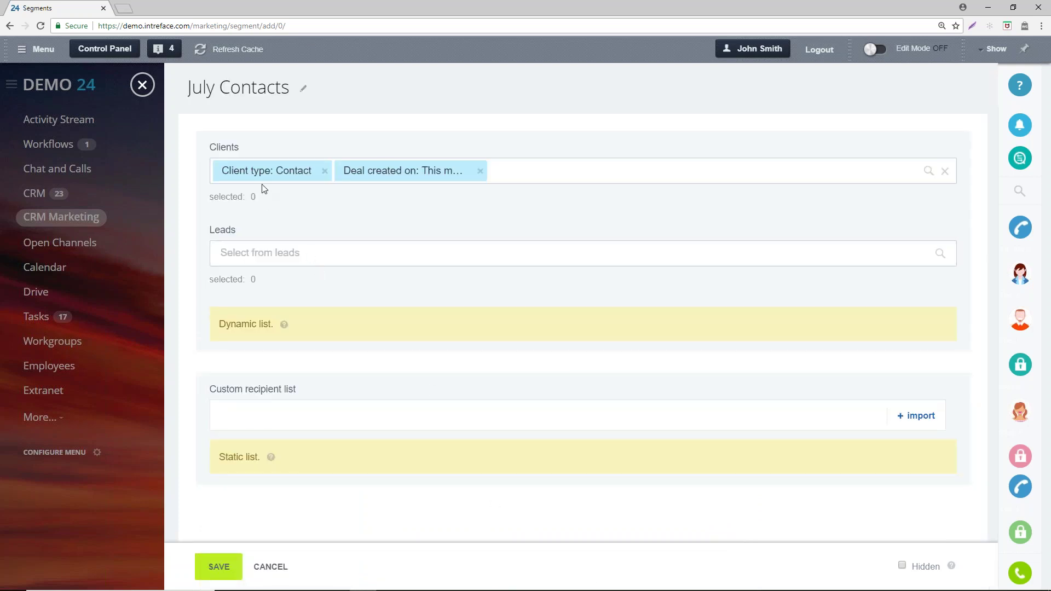
click(480, 172)
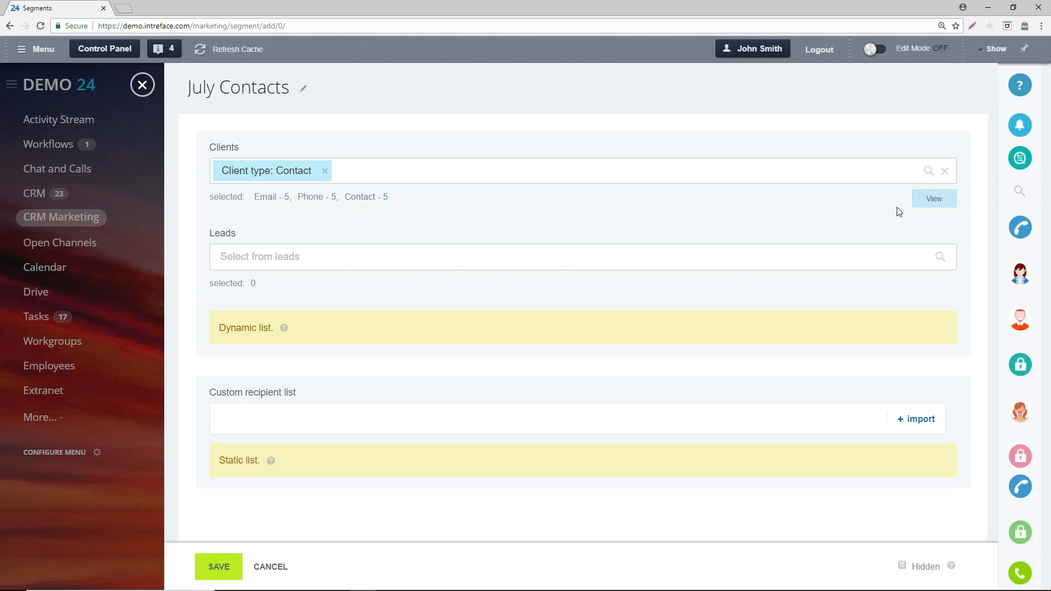
Step: Preview the segment's included clients, then save July Contacts to the Segments list
click(928, 201)
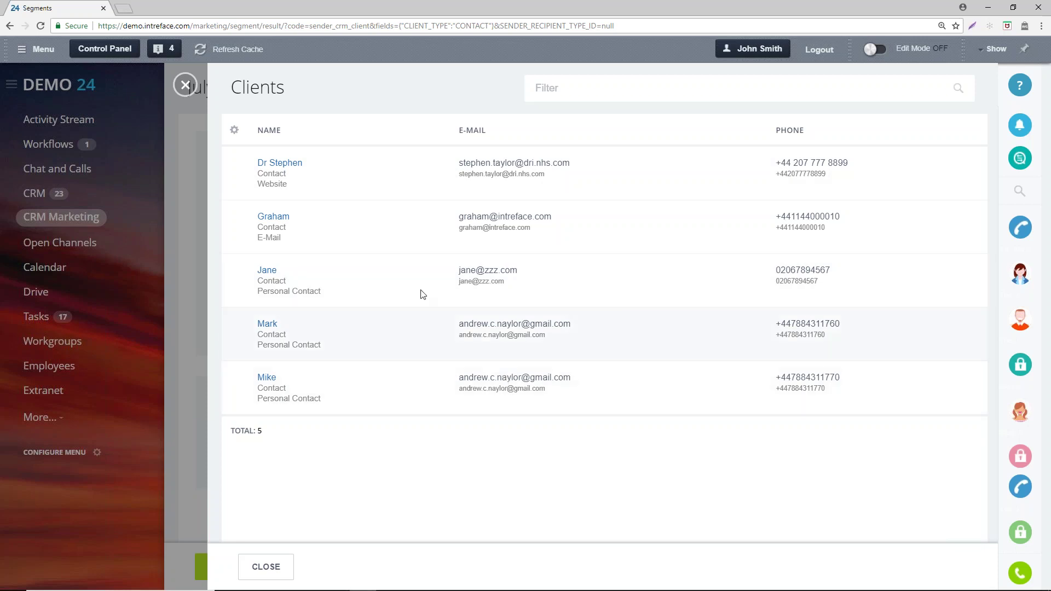
click(186, 86)
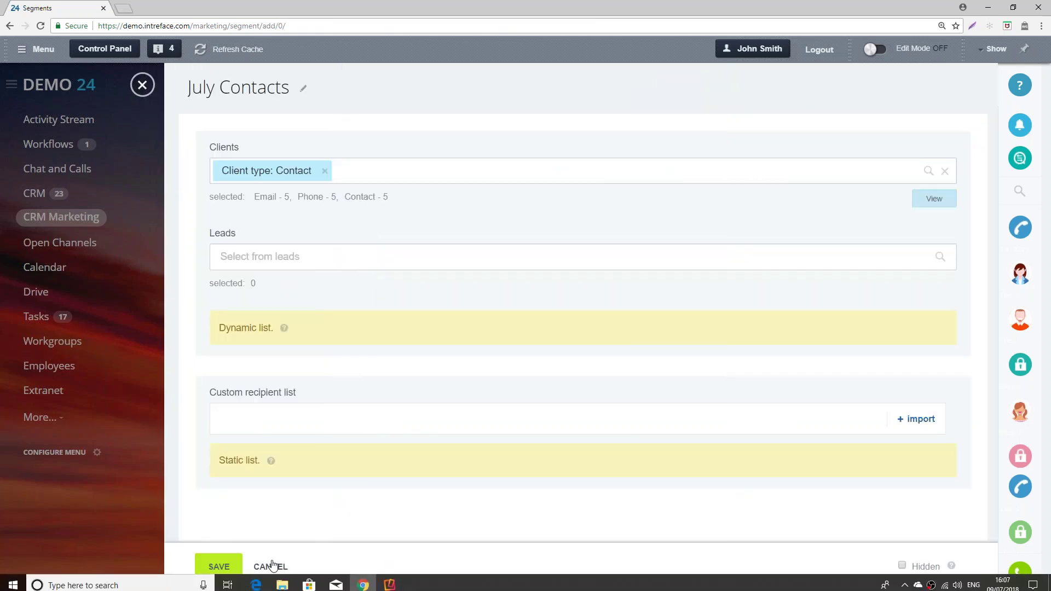
click(220, 567)
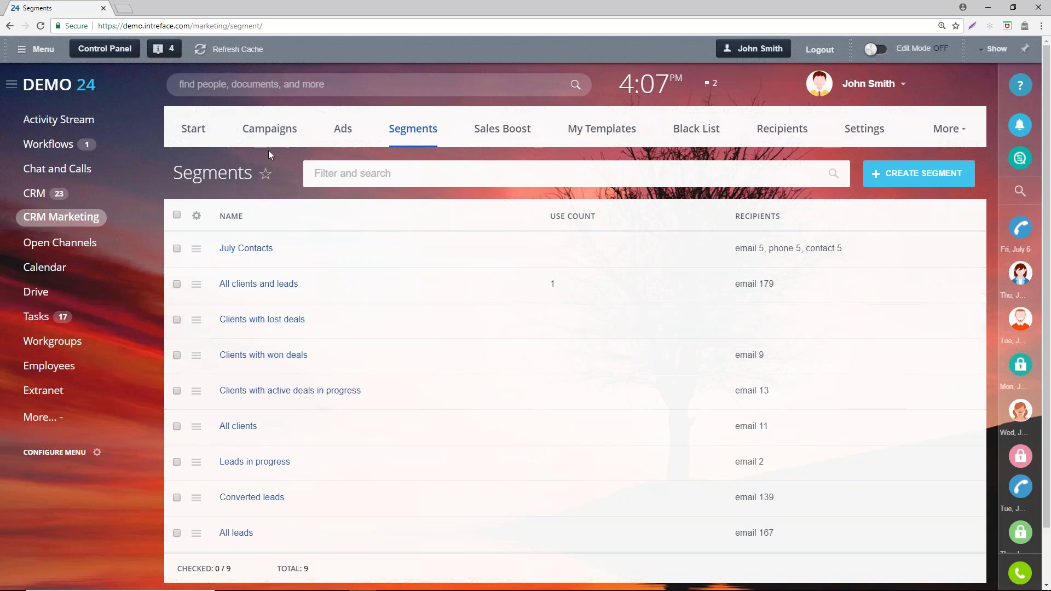
Step: Create a new Email Campaign from the Campaigns list to reach the template gallery
click(272, 130)
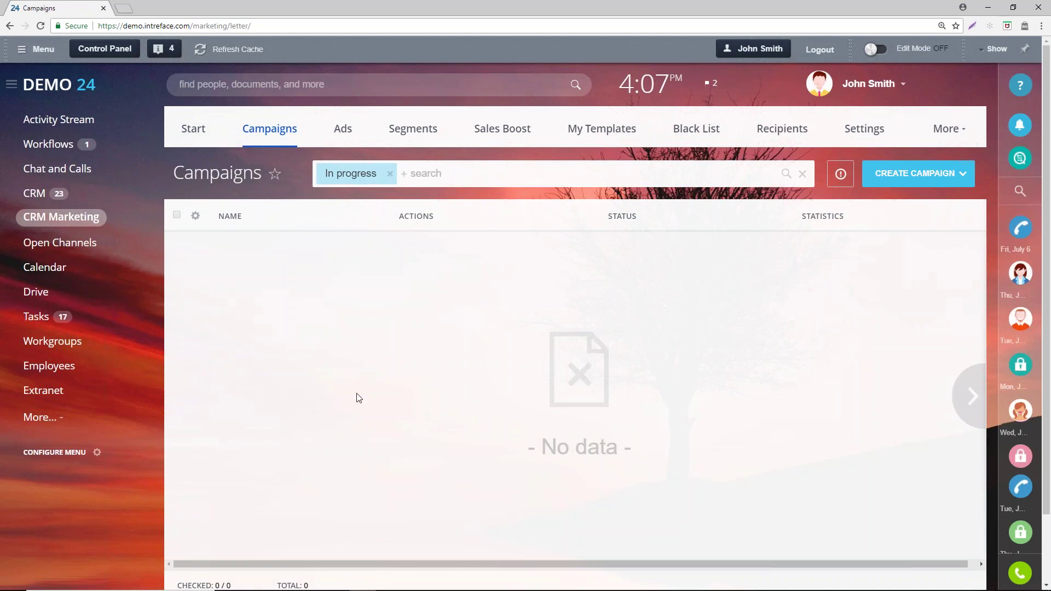
click(960, 177)
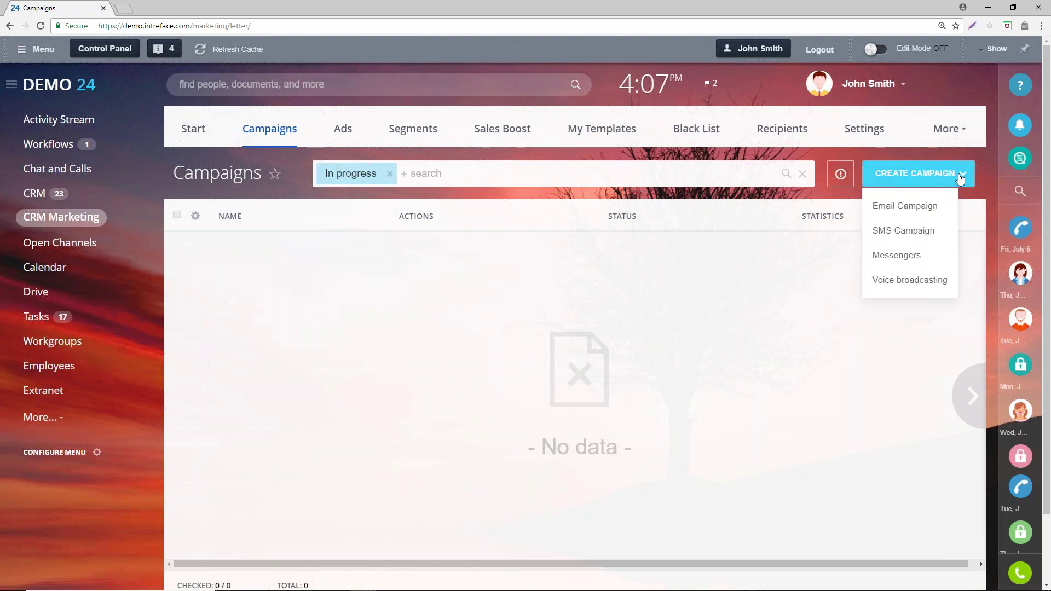
click(889, 208)
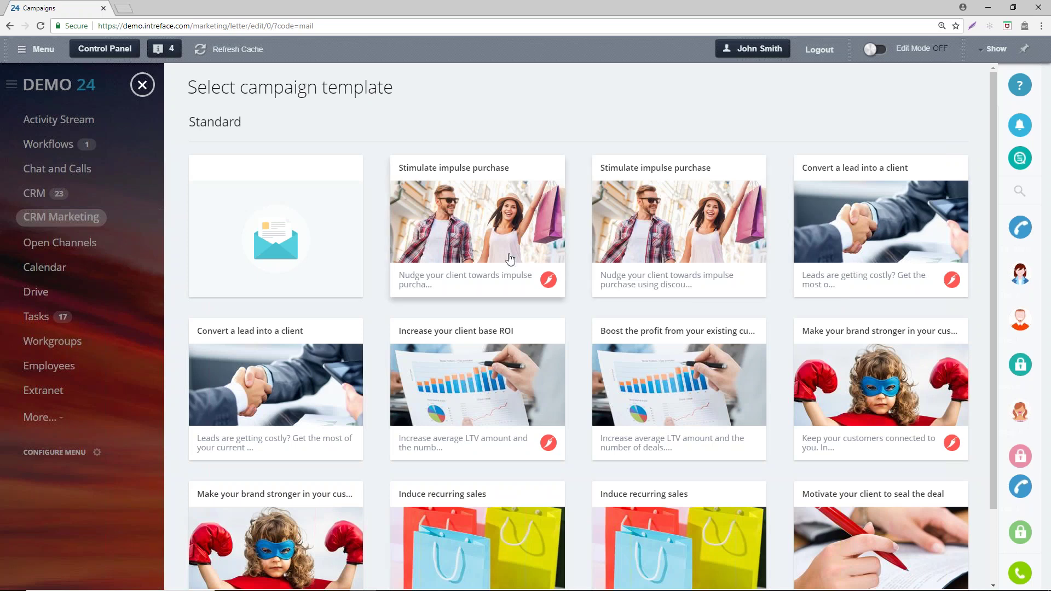
Step: Switch the campaign from the blank template to the Stimulate impulse purchase template
click(289, 193)
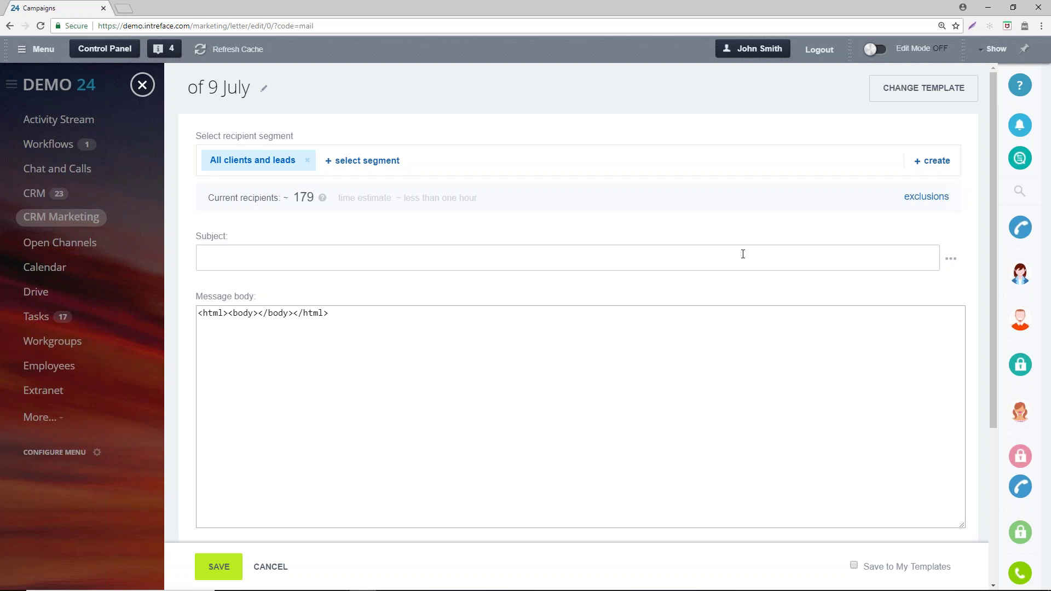
click(902, 90)
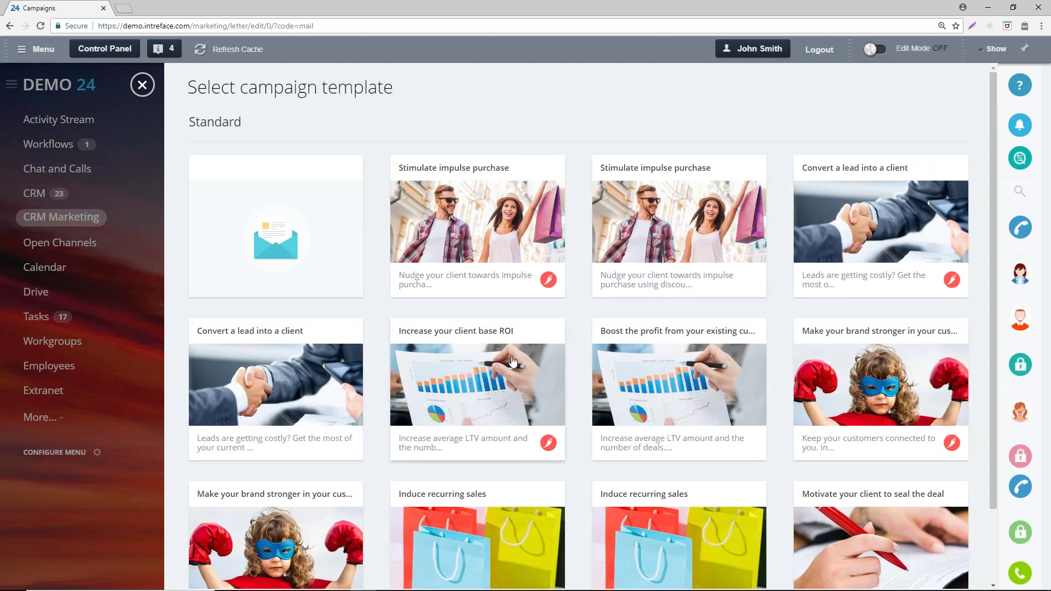
scroll(517, 378, down, 2)
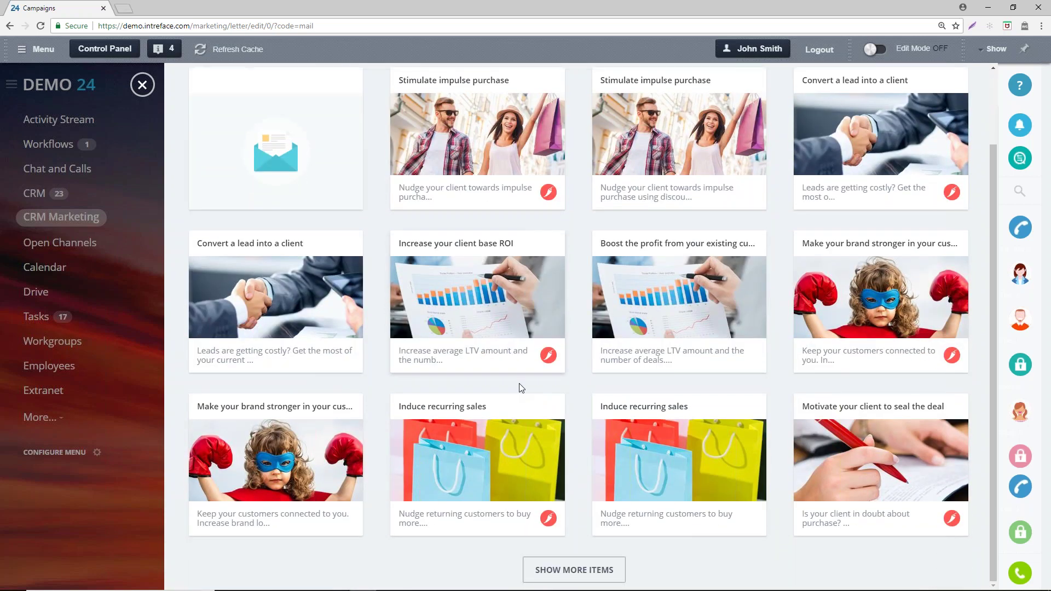
click(610, 582)
scroll(618, 497, down, 10)
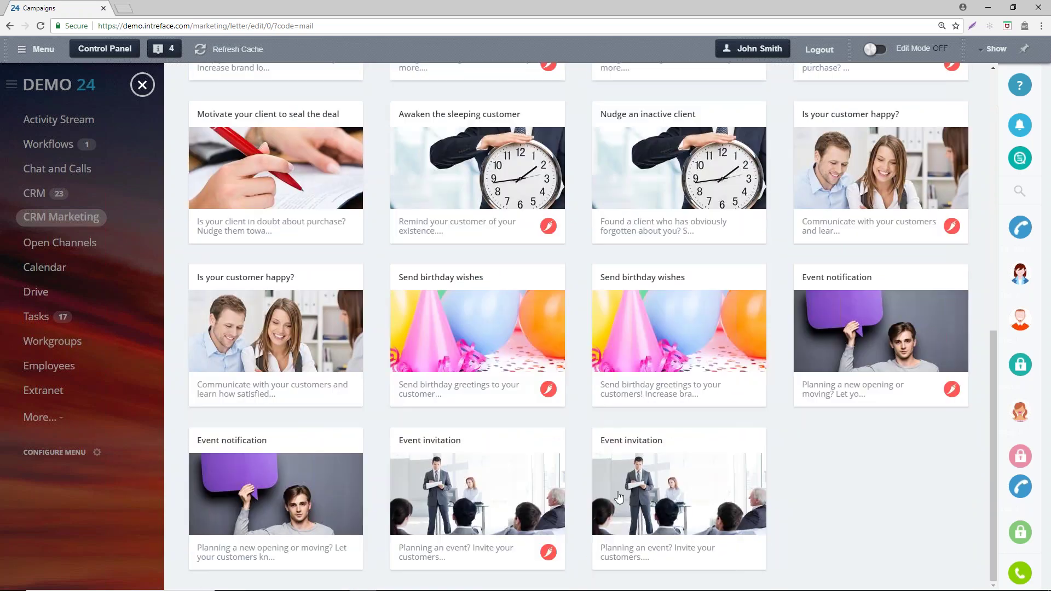
scroll(619, 497, up, 12)
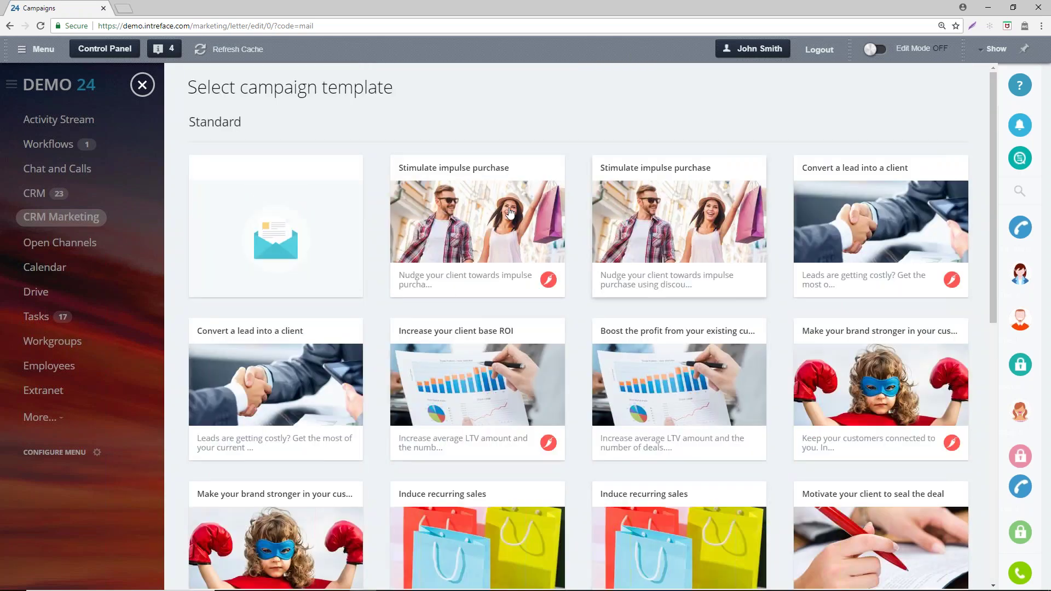
click(504, 221)
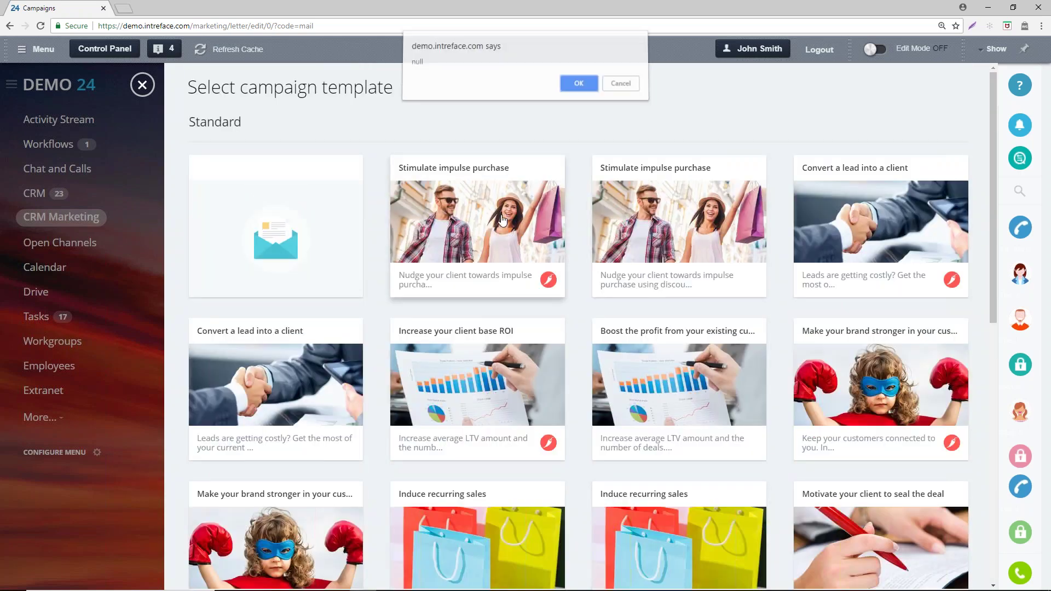
click(579, 84)
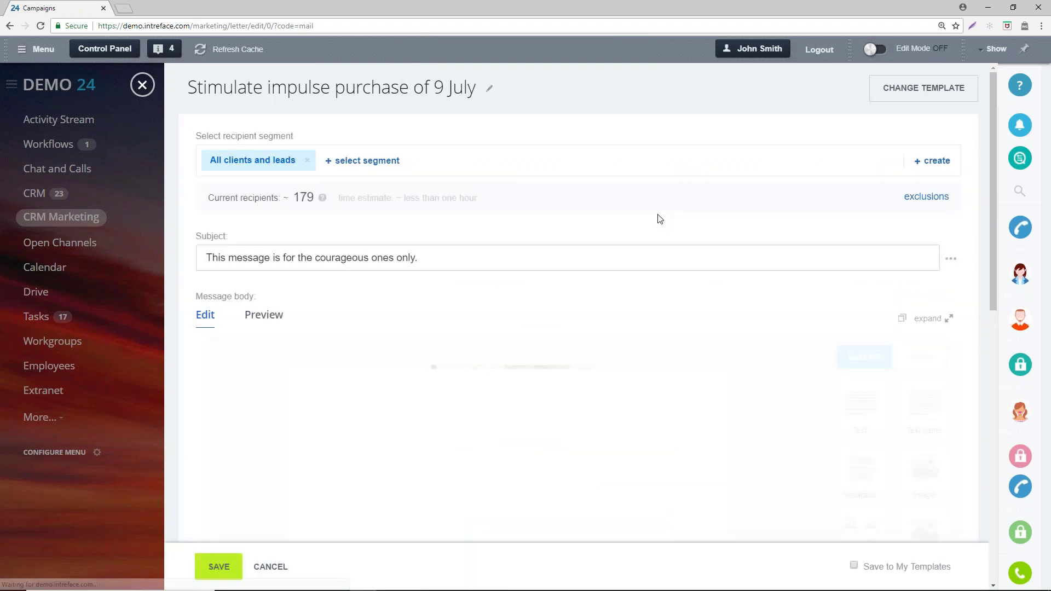
Step: Remove the default All clients and leads segment from the recipients, leaving 0
scroll(652, 244, down, 1)
scroll(638, 242, up, 1)
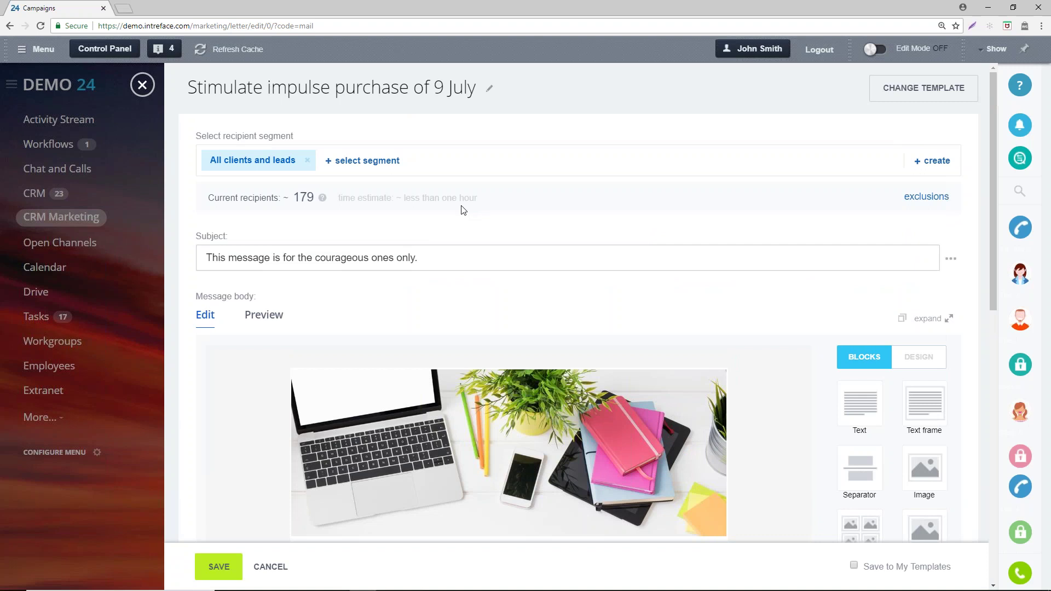
click(307, 162)
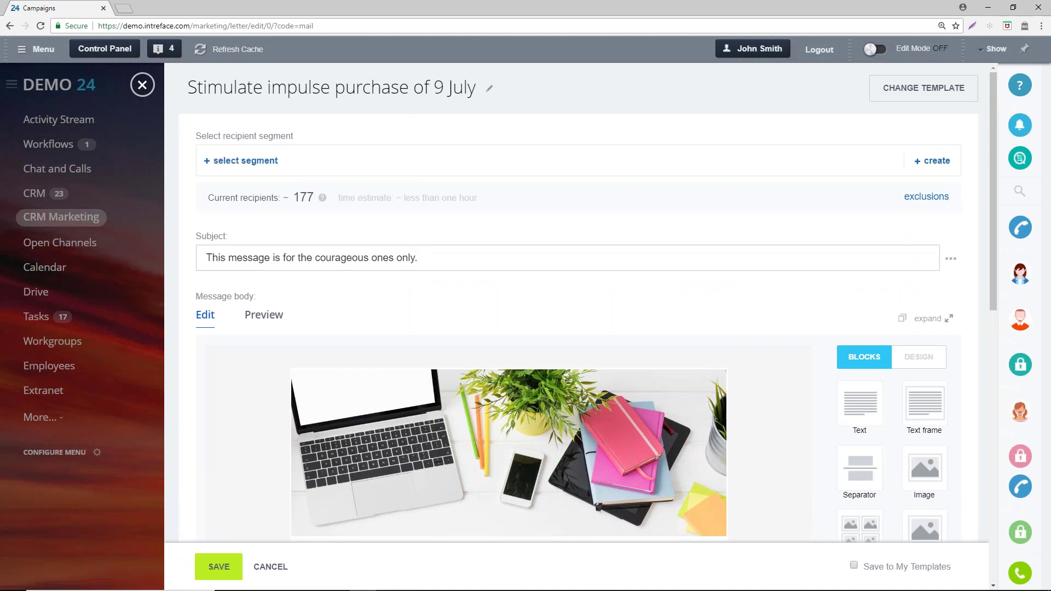
Step: Add July Contacts from My Segments as the campaign's recipient segment
click(265, 162)
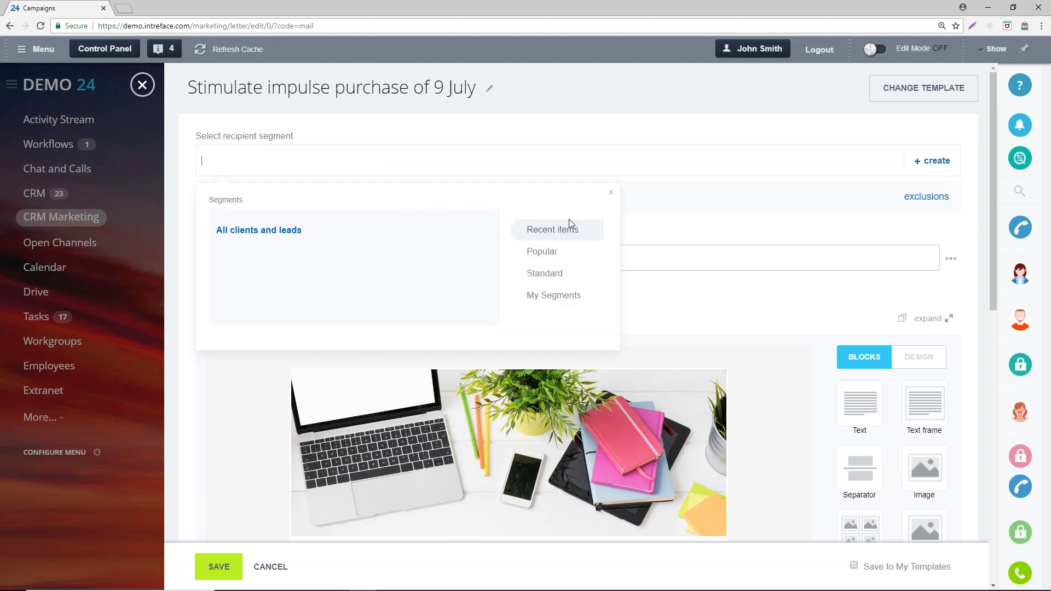
click(554, 296)
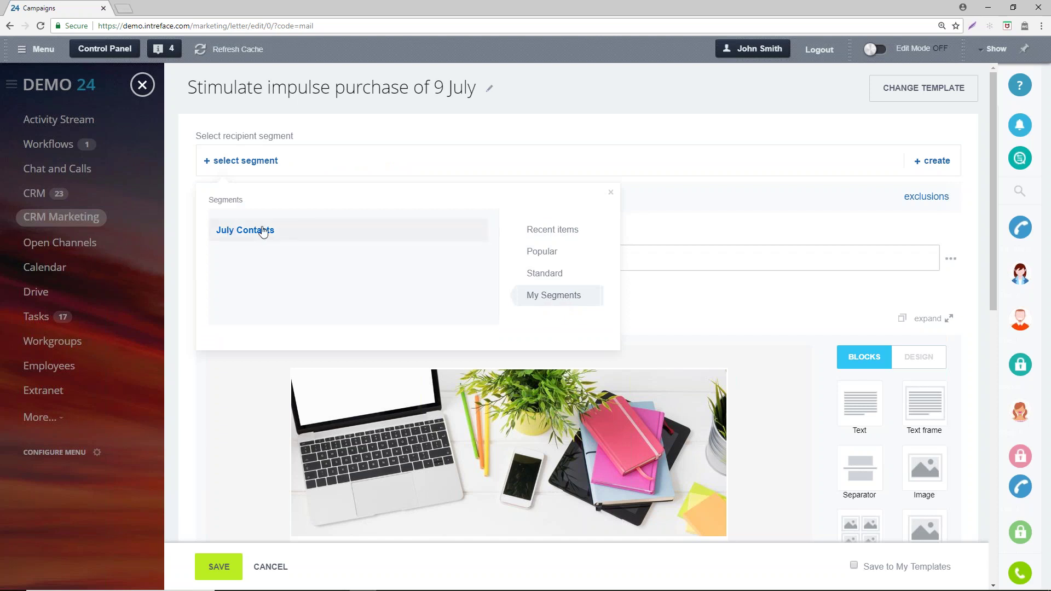
click(243, 232)
click(674, 229)
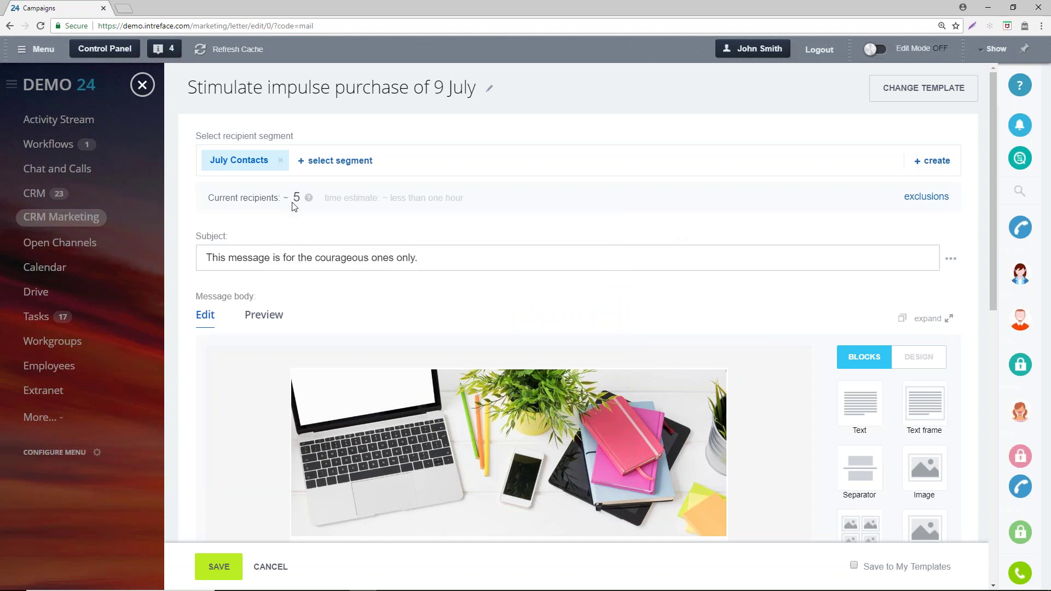
Step: Overwrite the template's subject line with 'Welcome to Bitrix24!'
drag(442, 260, 133, 244)
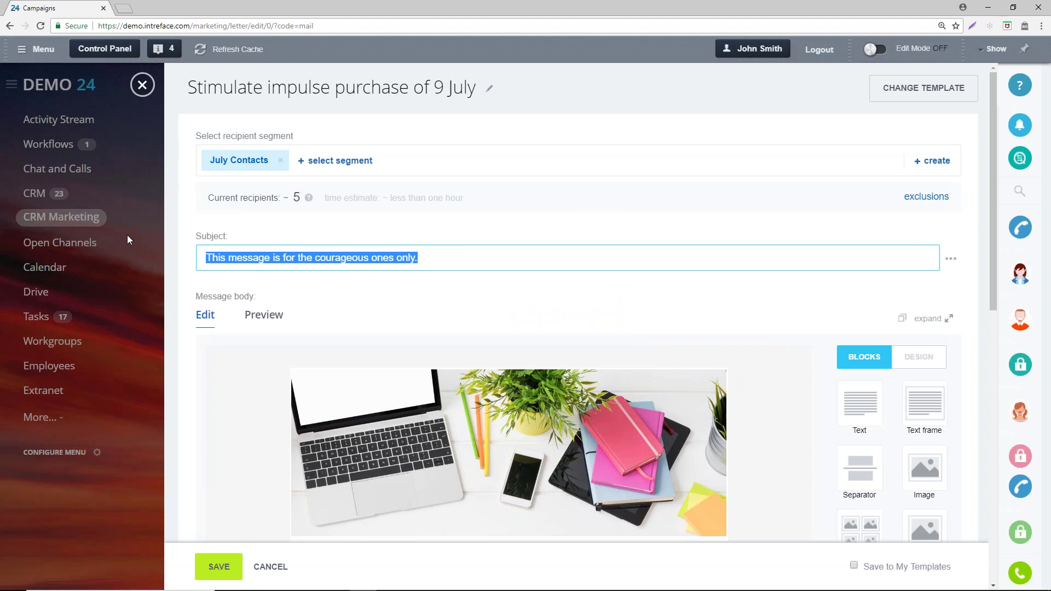
text(Wer)
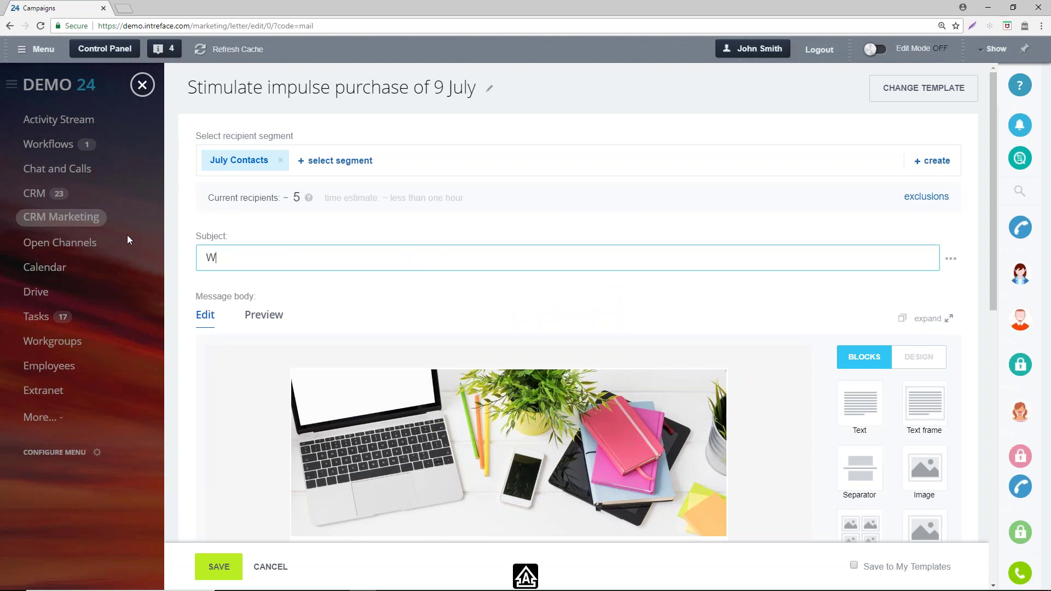
key(BackSpace)
text(lco)
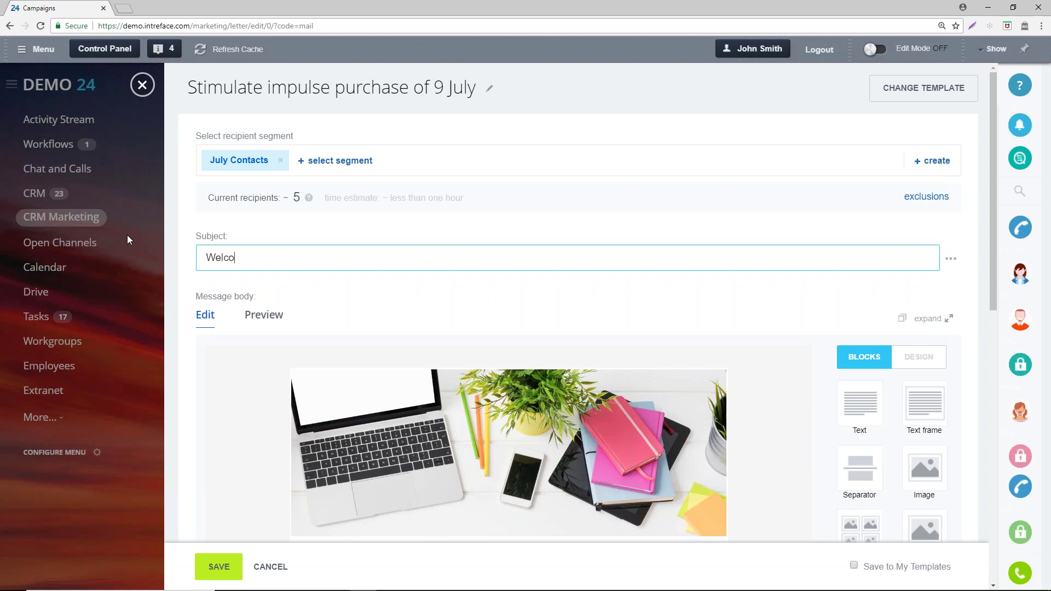
text(me to Bitrix24!)
scroll(456, 333, down, 3)
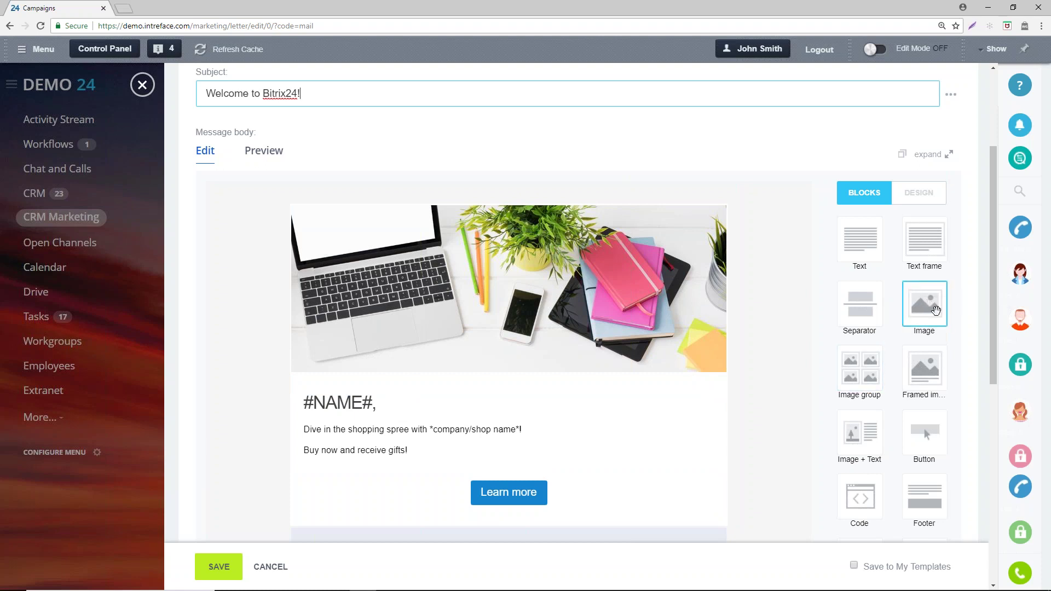
Step: Insert an image-and-text block into the email above the Learn more button
scroll(789, 394, down, 2)
scroll(830, 386, up, 1)
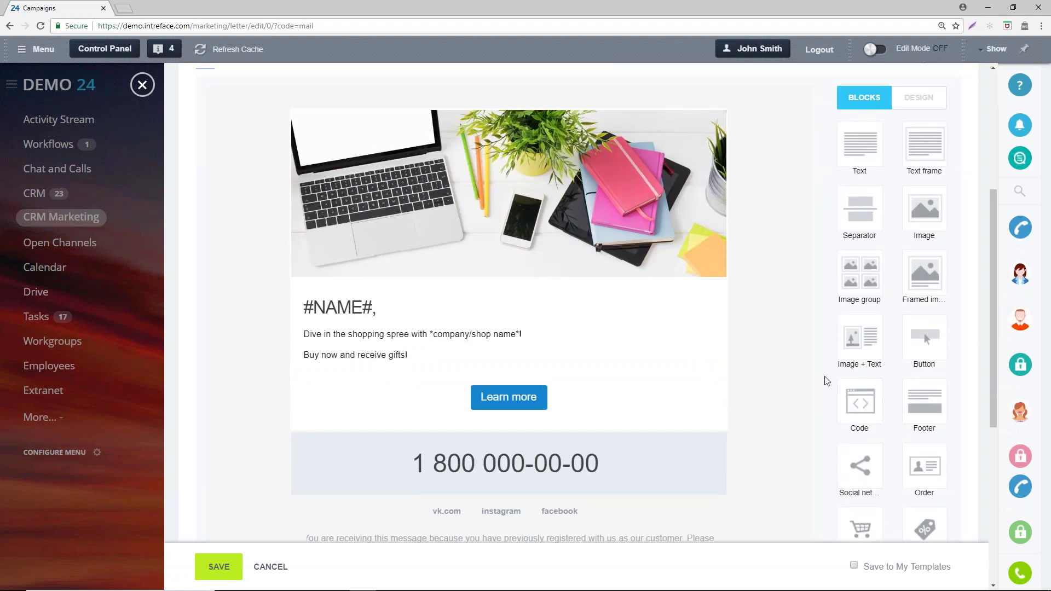
drag(863, 378, 474, 445)
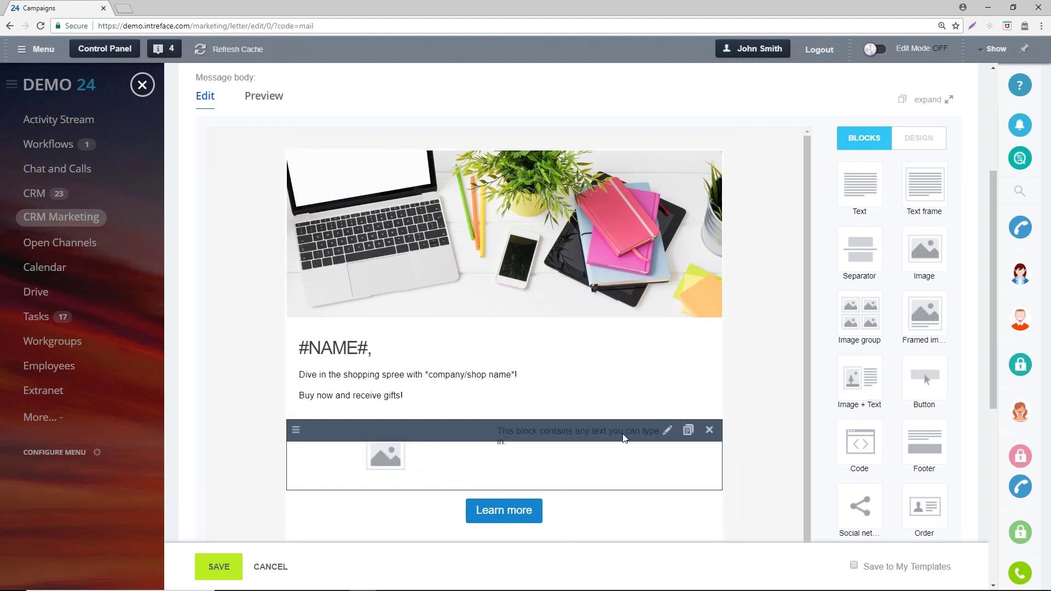
click(668, 432)
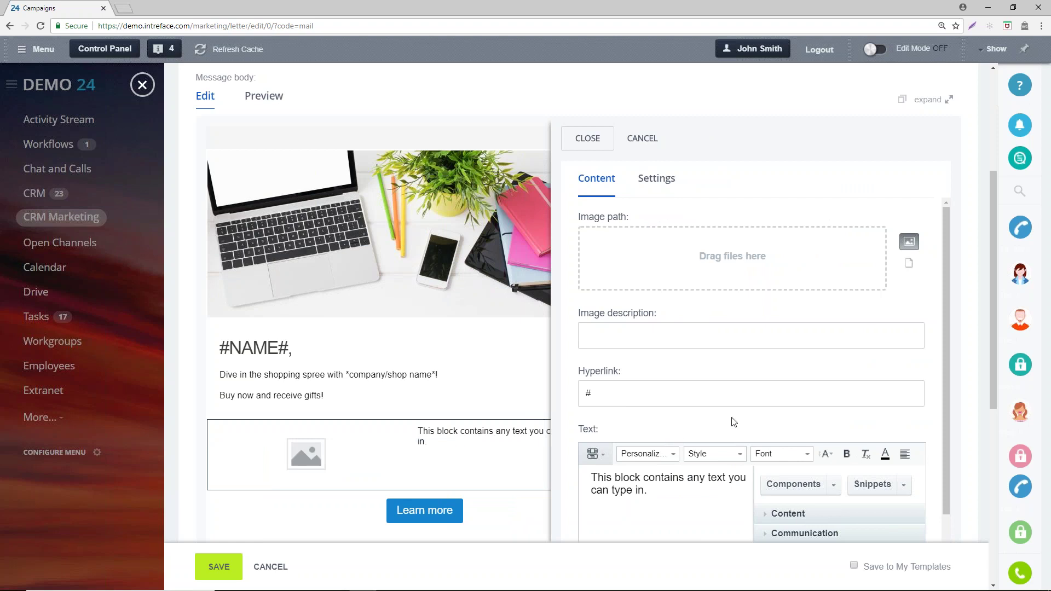
Step: Replace the new block's placeholder text with 'Thanks for attending the webinar!'
scroll(563, 417, down, 3)
triple_click(641, 343)
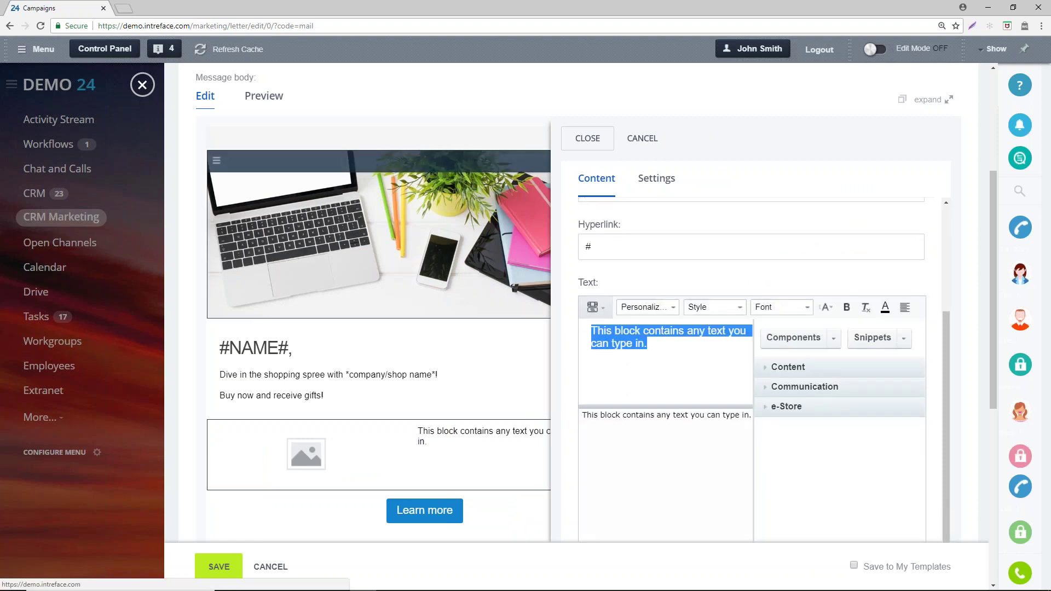
text(Thanks for attending the webinar!)
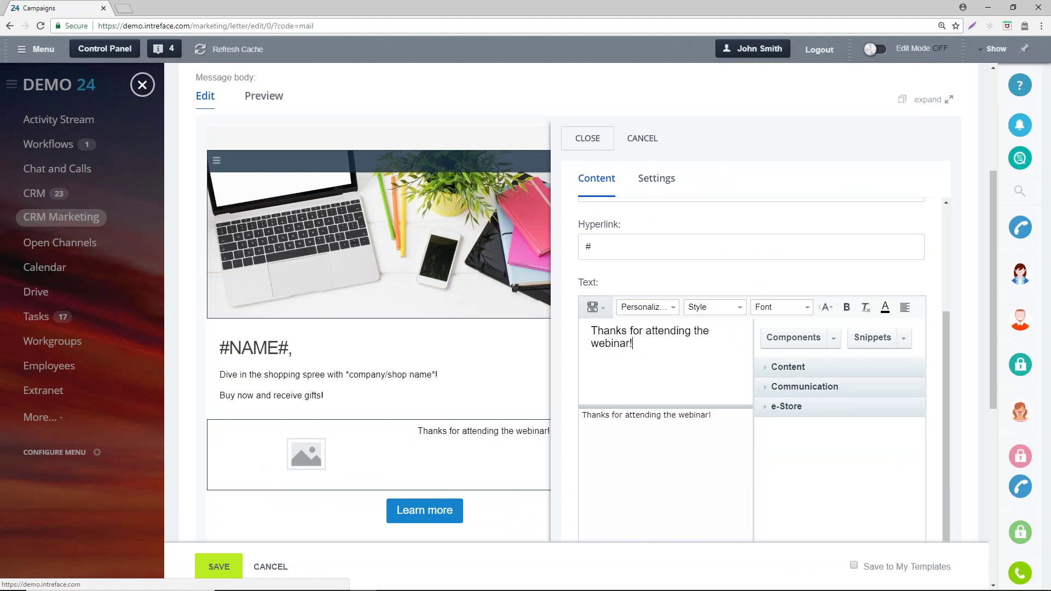
scroll(765, 305, up, 3)
scroll(646, 312, up, 2)
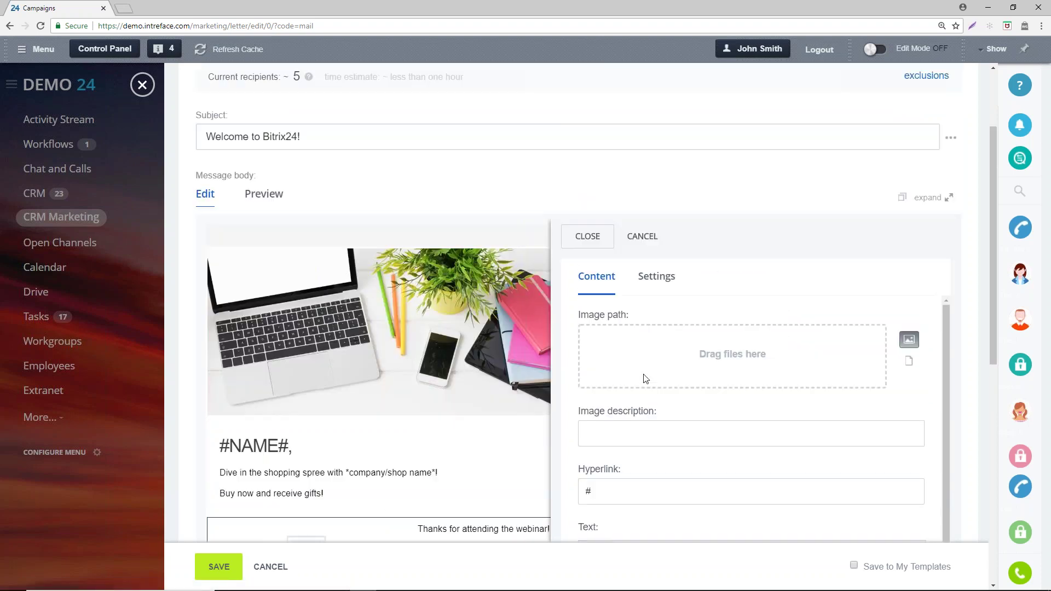
scroll(682, 368, down, 1)
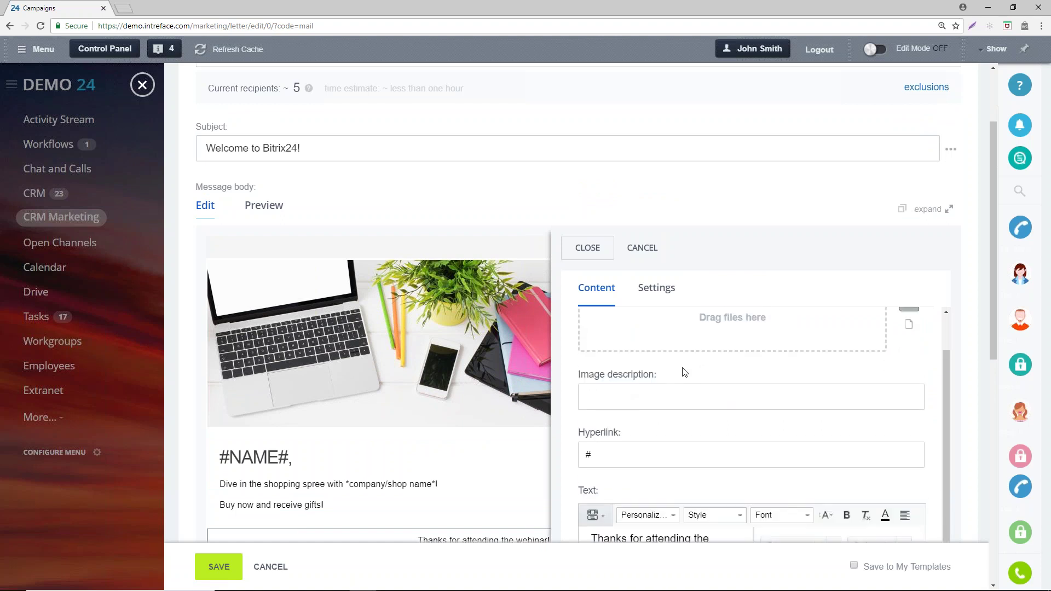
scroll(366, 448, down, 1)
scroll(365, 455, down, 4)
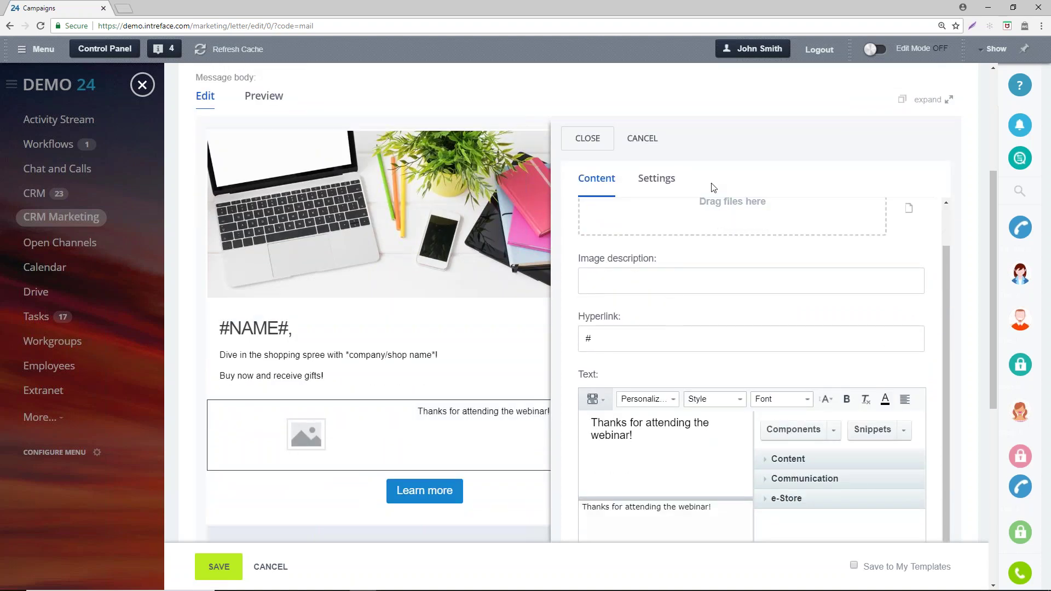
Step: Save the email, change Send messages from 'Later, manually' to 'Now', and save the campaign
click(231, 567)
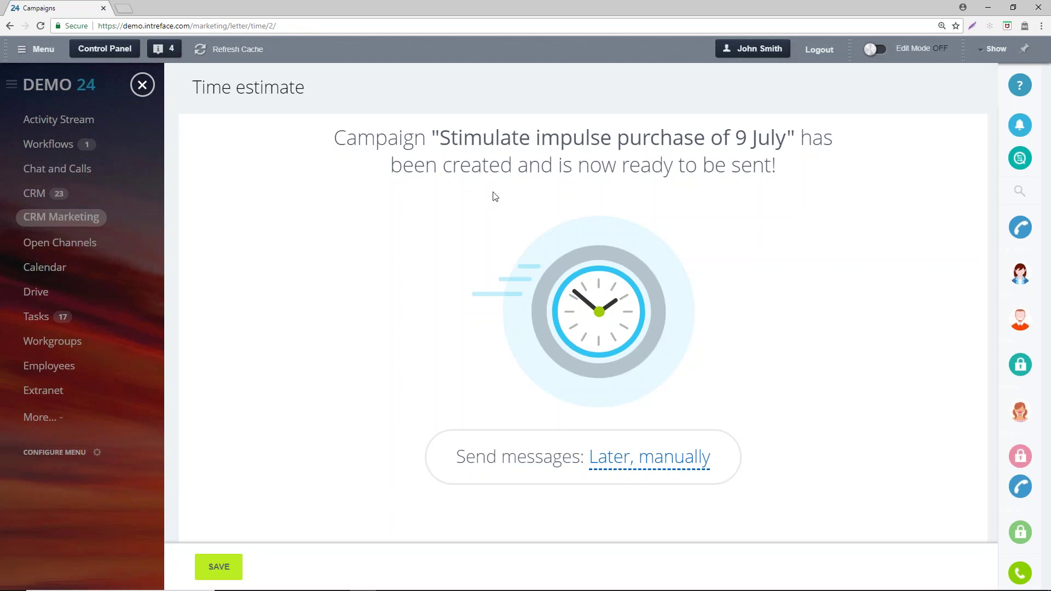
click(620, 465)
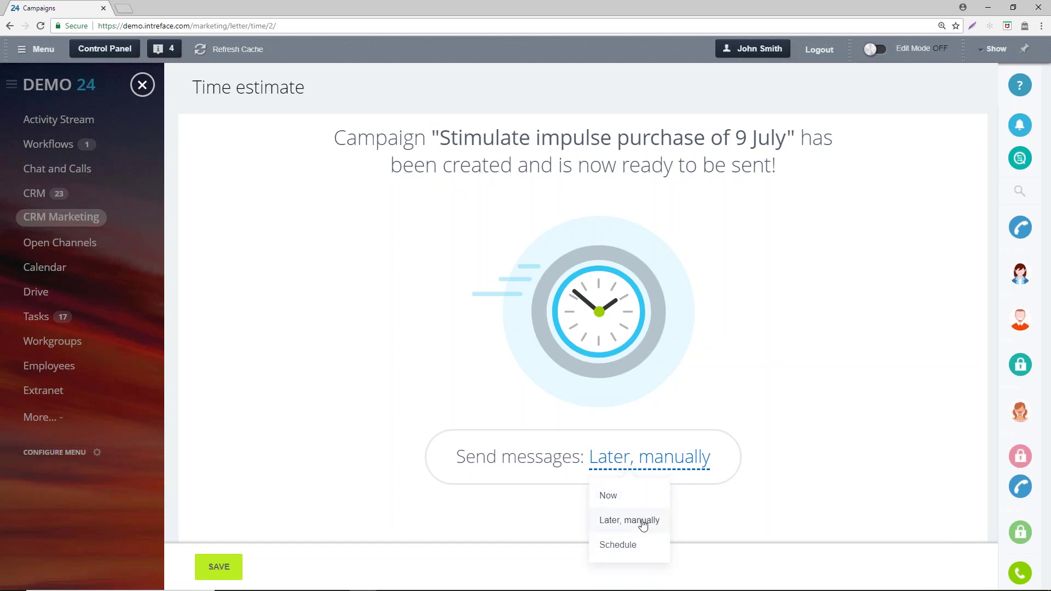
click(618, 497)
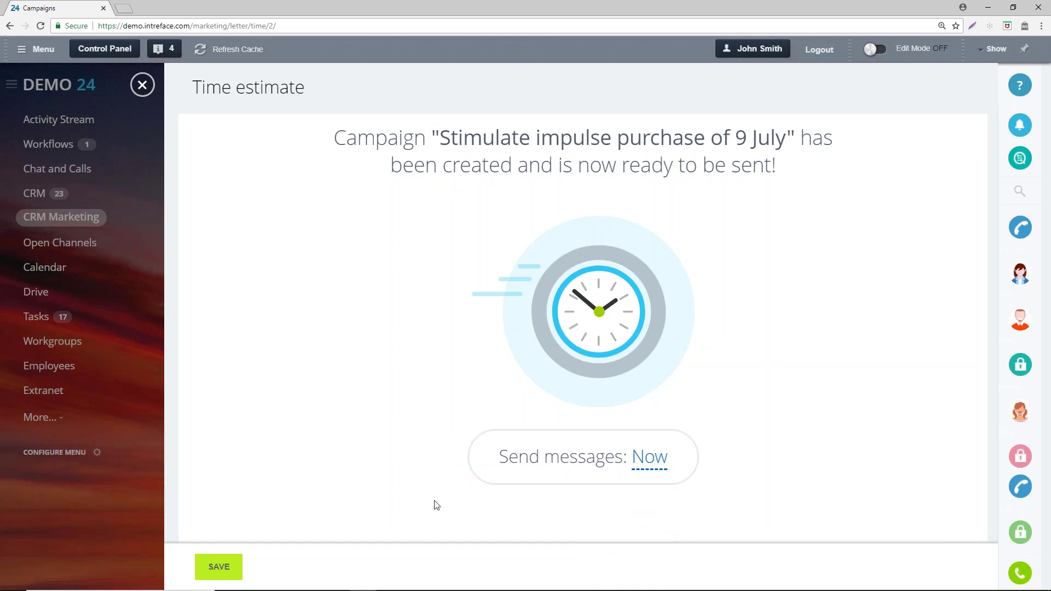
click(224, 572)
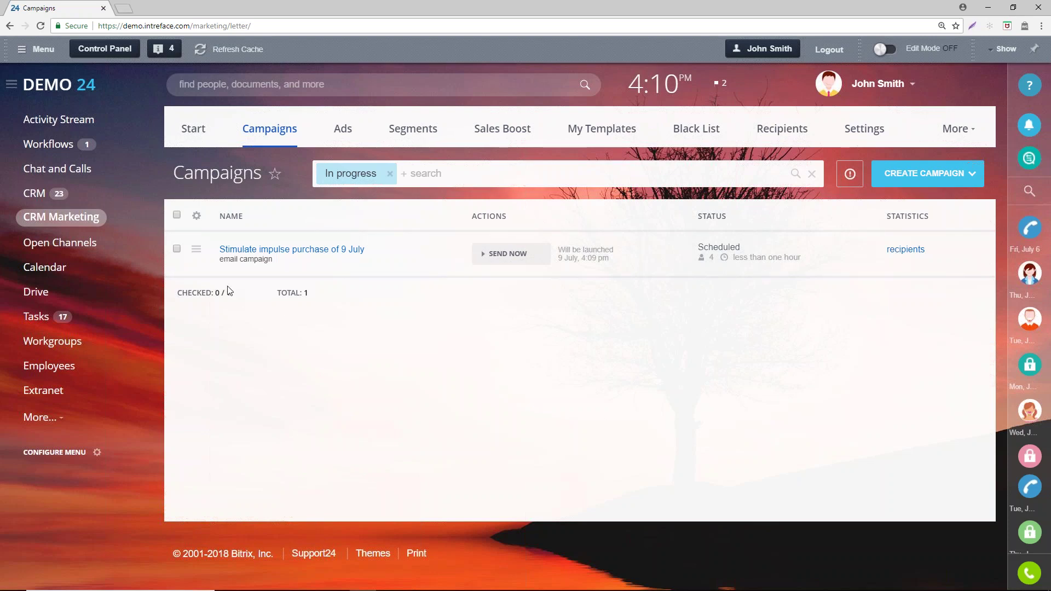
Step: Review the campaign's four recipients, then reload the list to show it as Sent
click(906, 250)
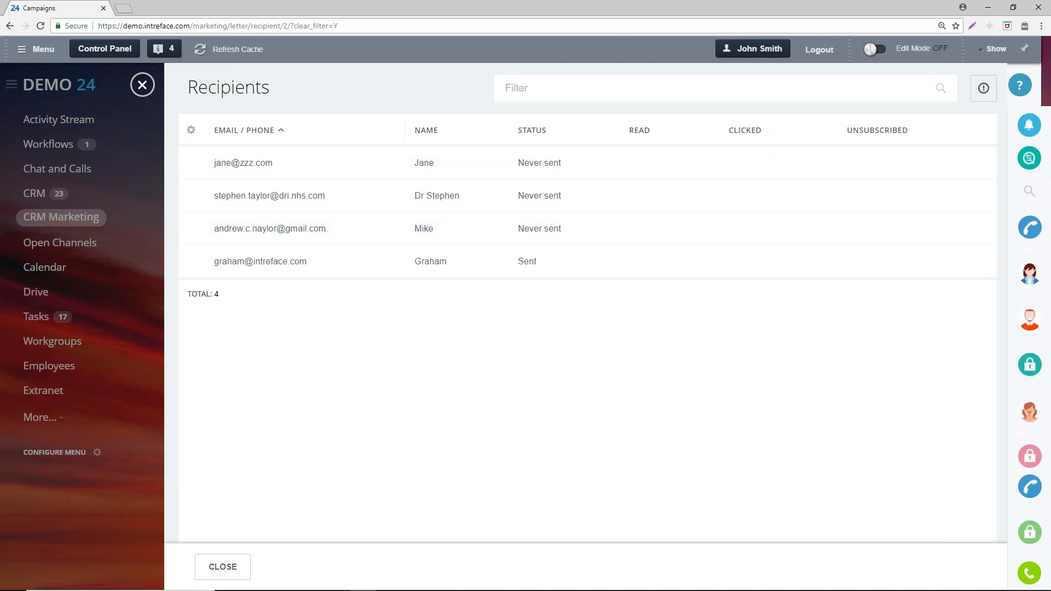
click(144, 85)
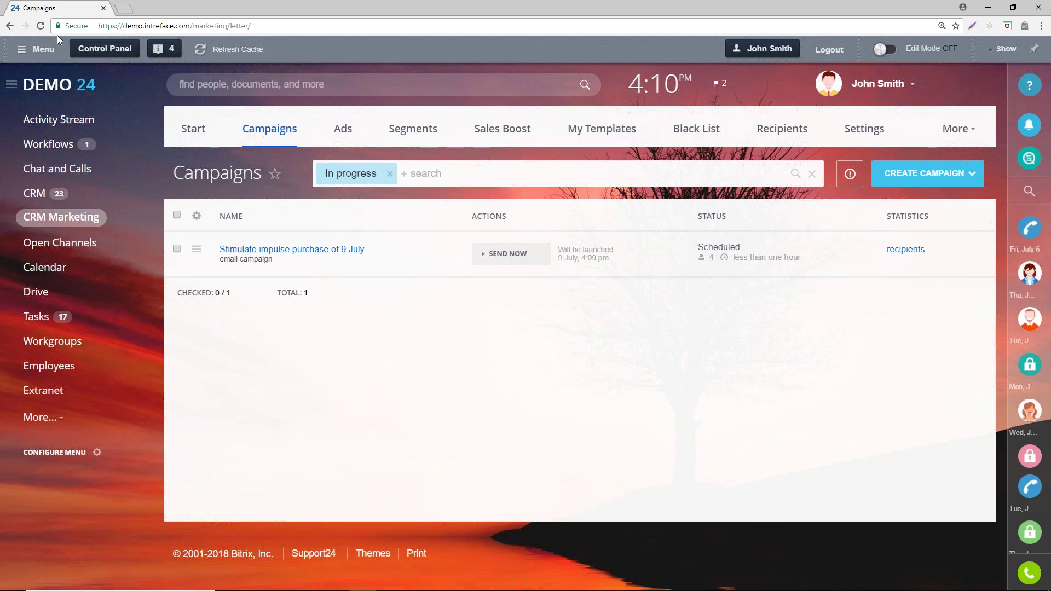
click(41, 27)
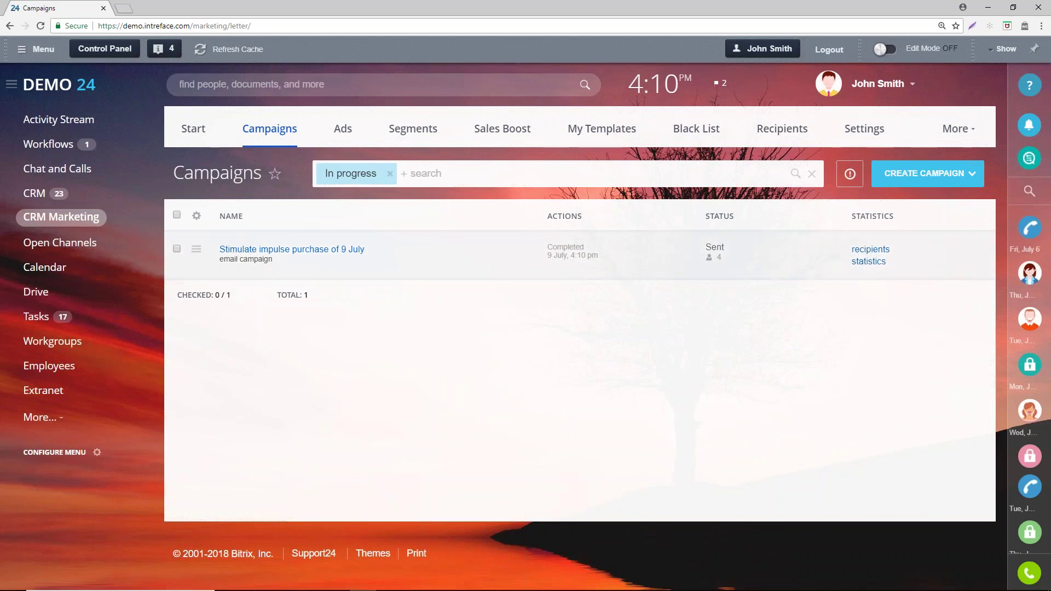
click(869, 263)
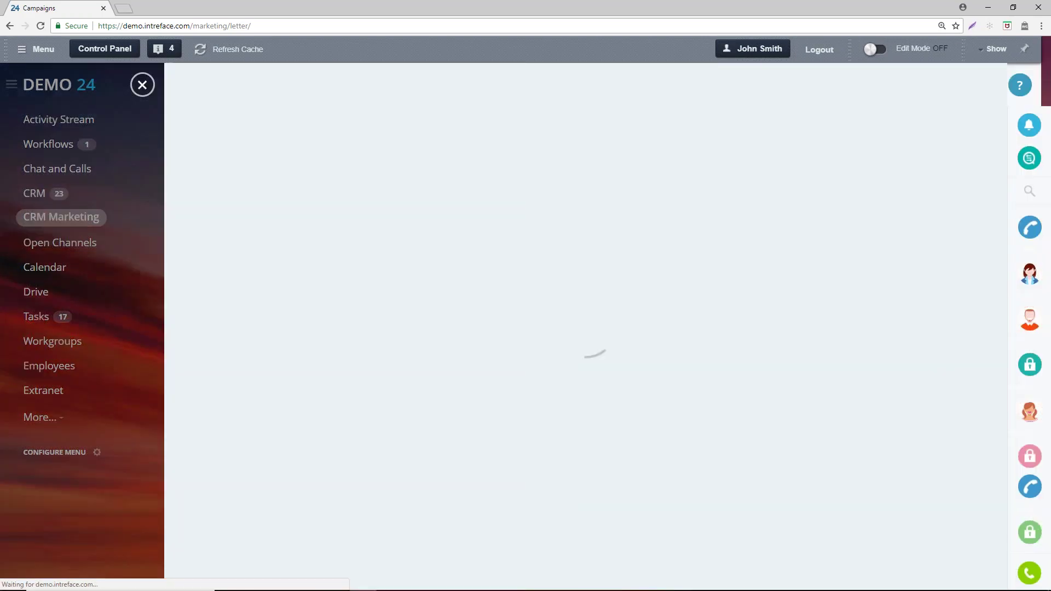
scroll(754, 272, down, 1)
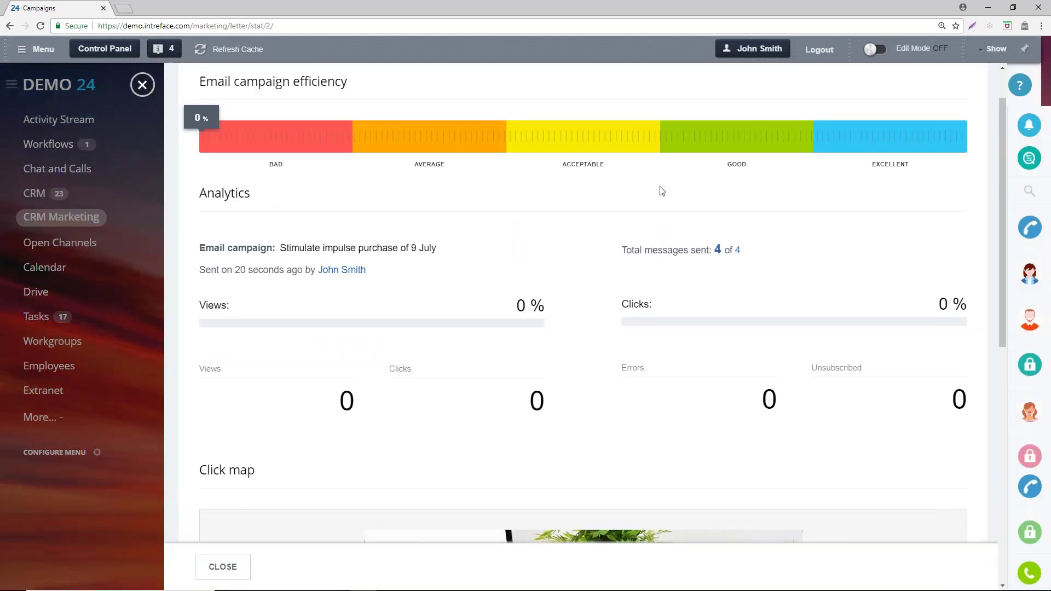
scroll(333, 319, down, 2)
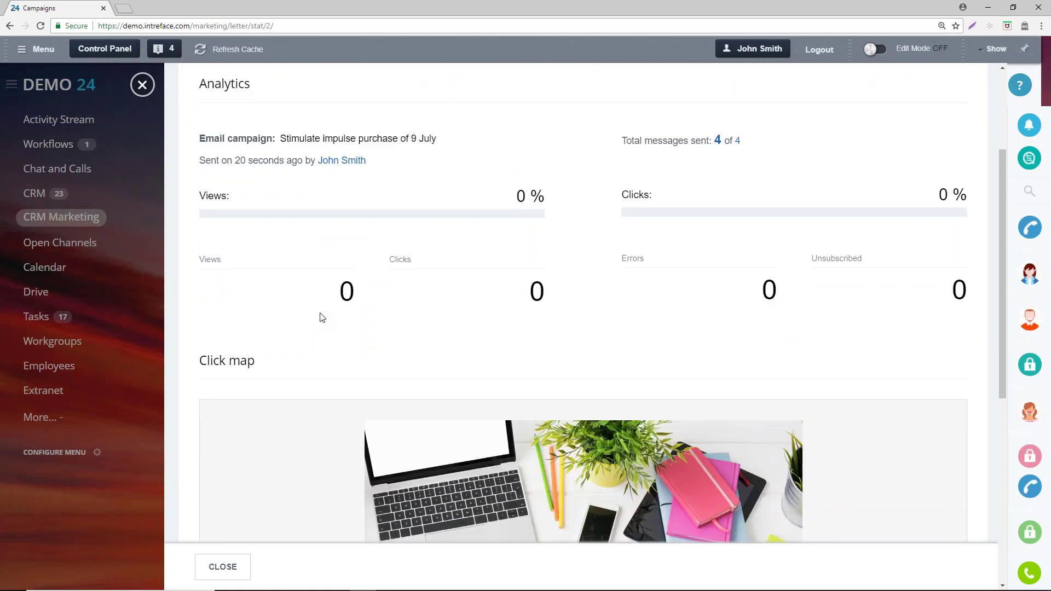
scroll(368, 281, up, 1)
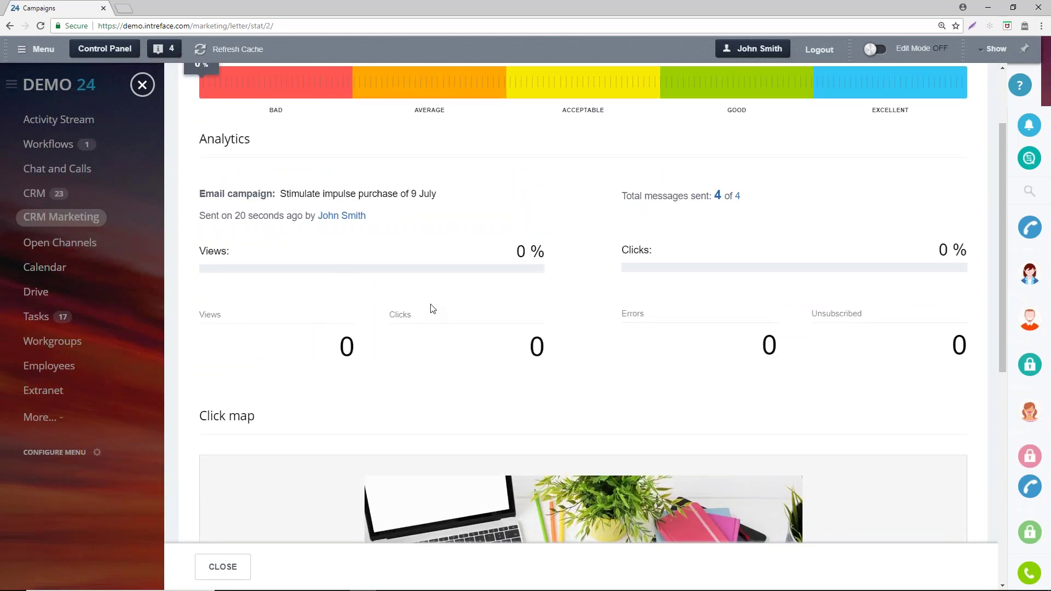
scroll(364, 279, up, 1)
scroll(369, 279, down, 6)
scroll(371, 278, down, 3)
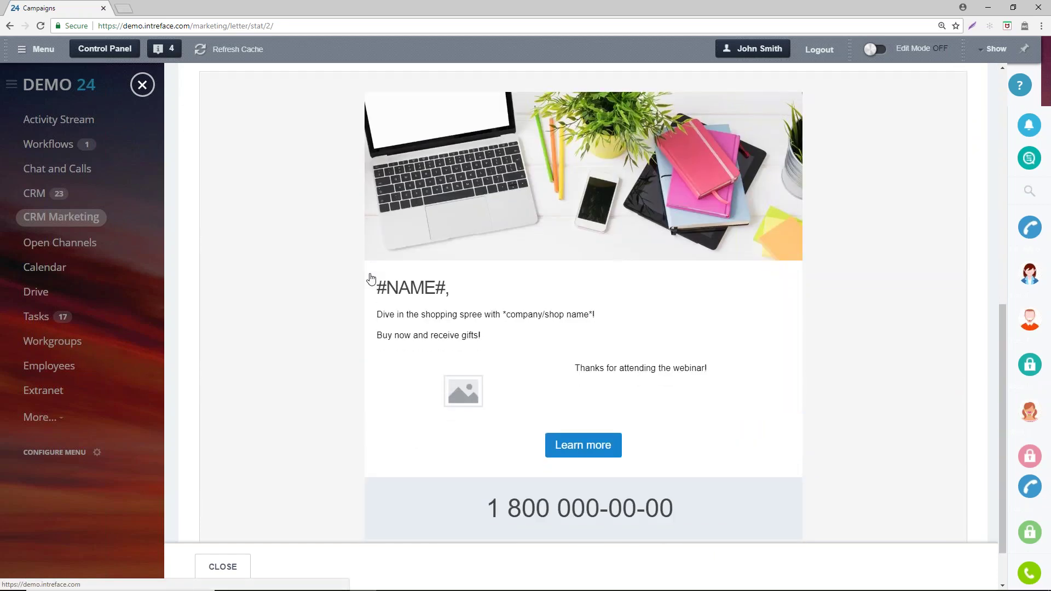
scroll(370, 279, up, 6)
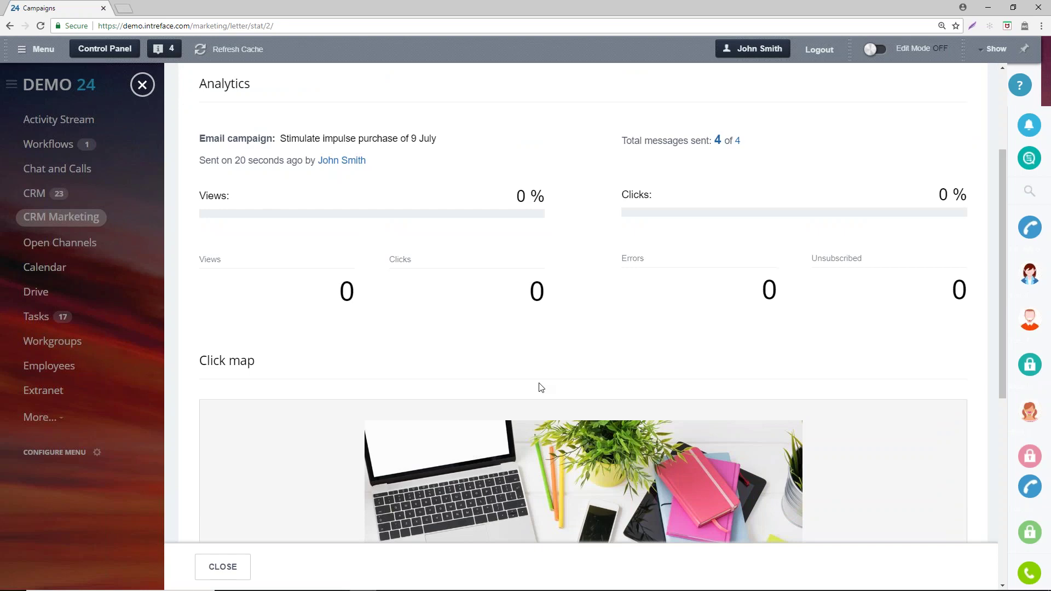
scroll(541, 388, down, 7)
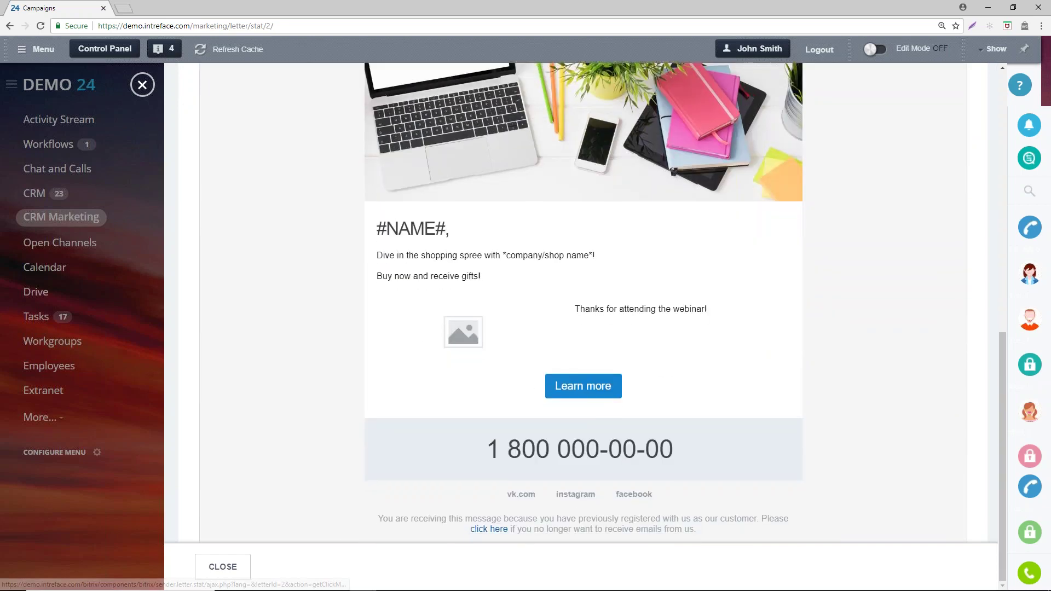
scroll(548, 387, up, 2)
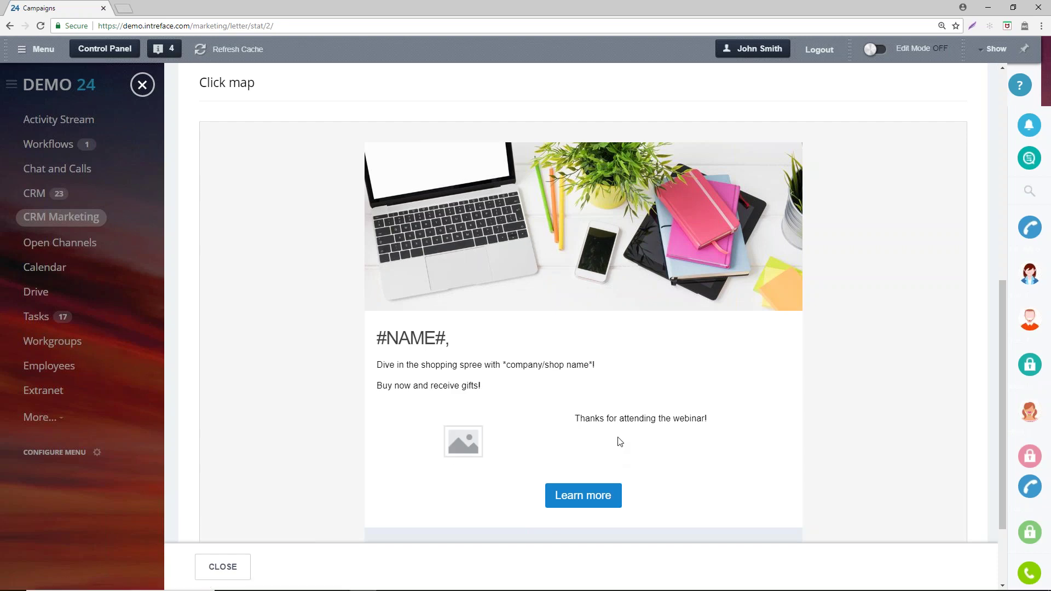
scroll(620, 442, up, 8)
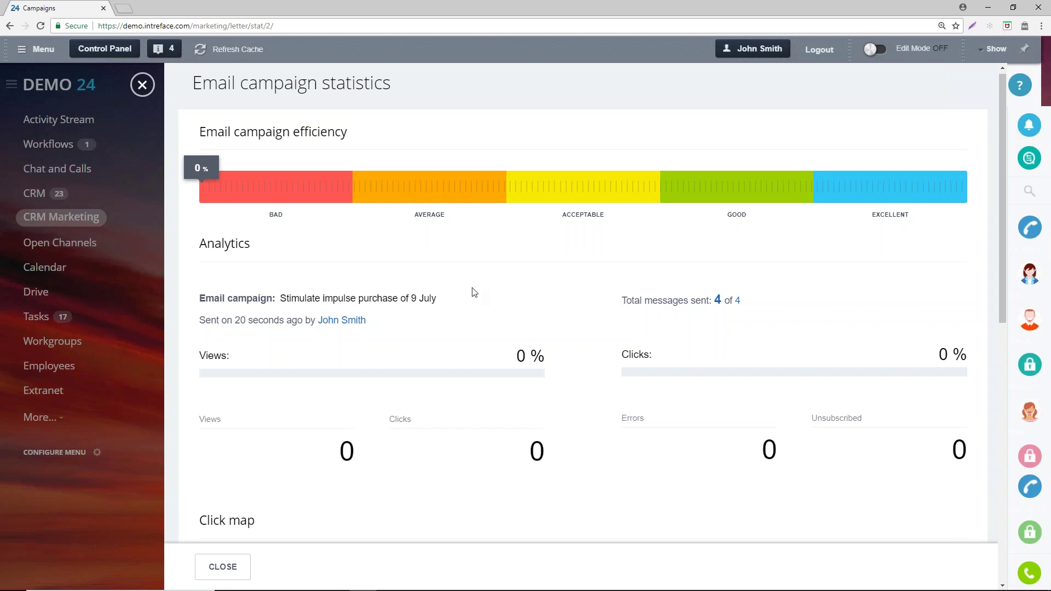
click(142, 85)
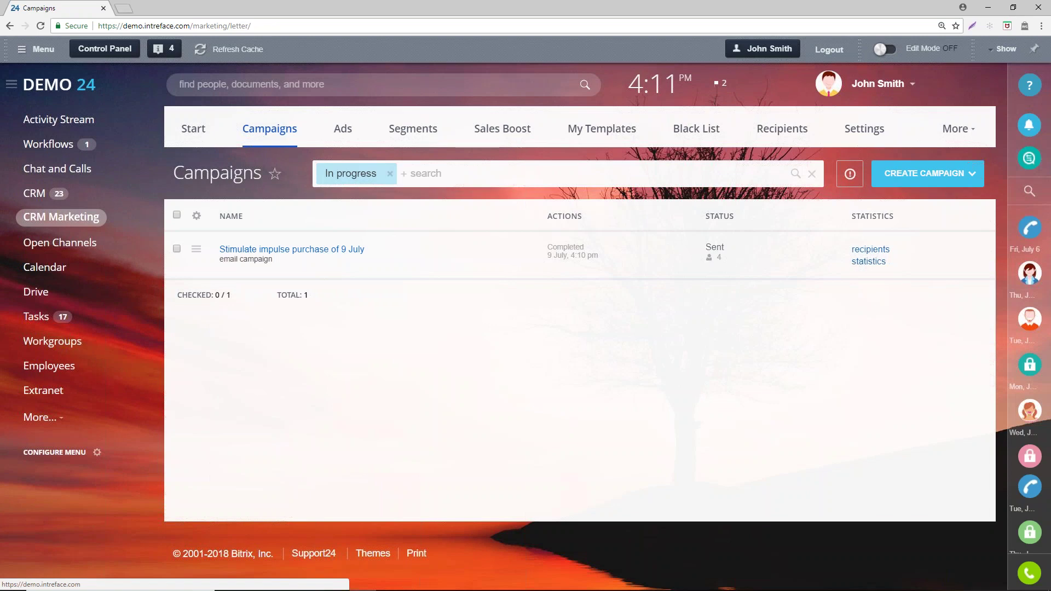
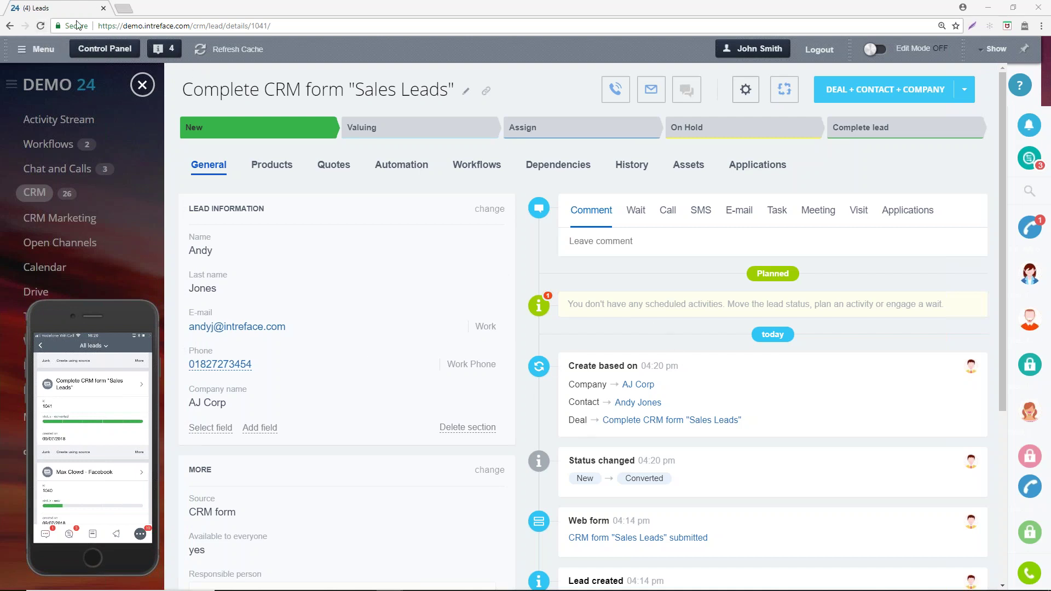
Step: Show the lead's dependencies on its full page and open the linked AJ Corp company
click(50, 52)
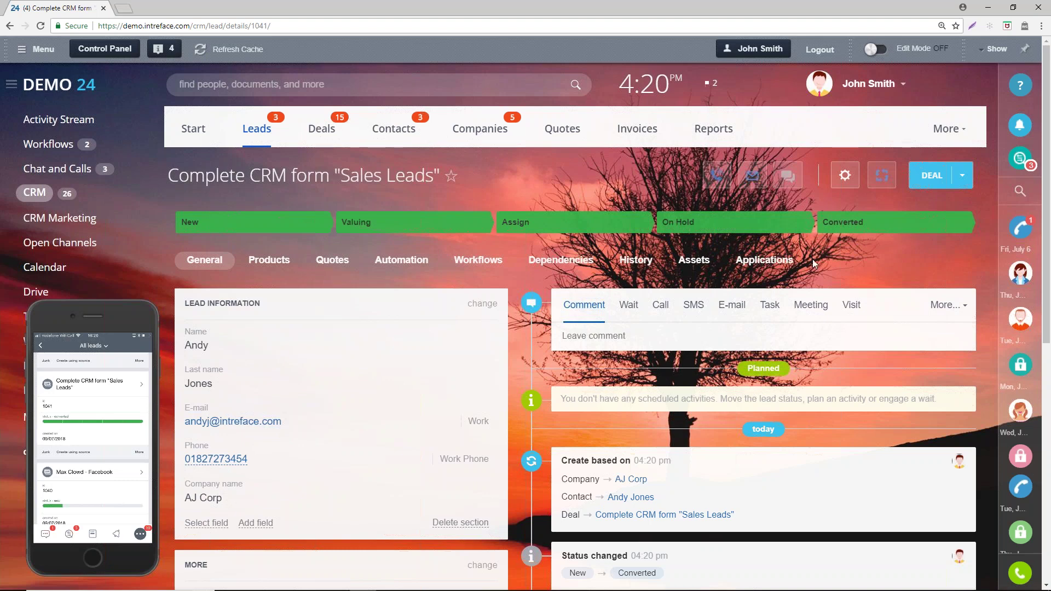
click(550, 261)
scroll(361, 492, down, 2)
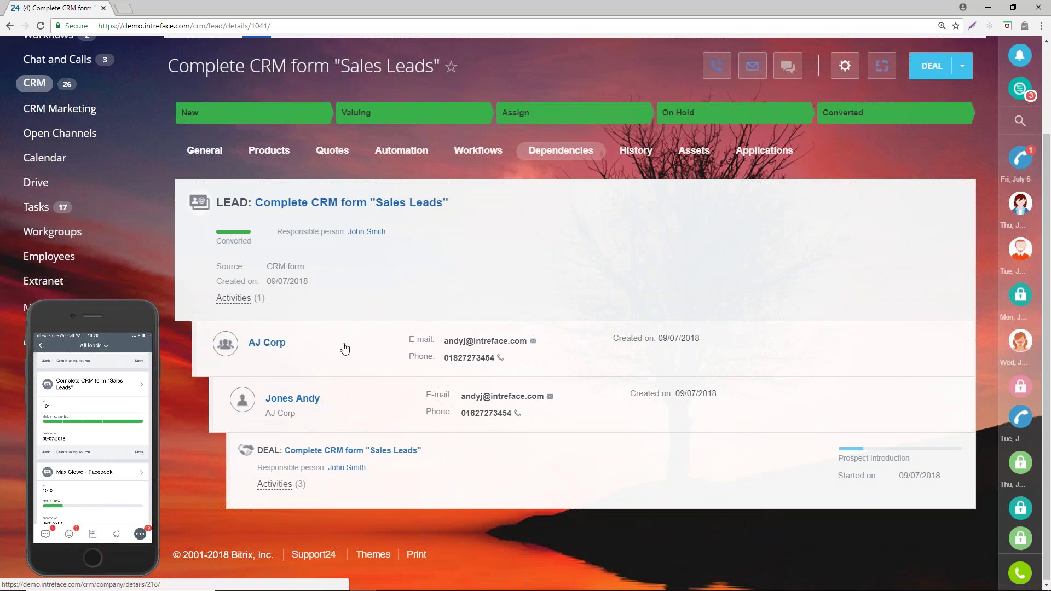
click(275, 344)
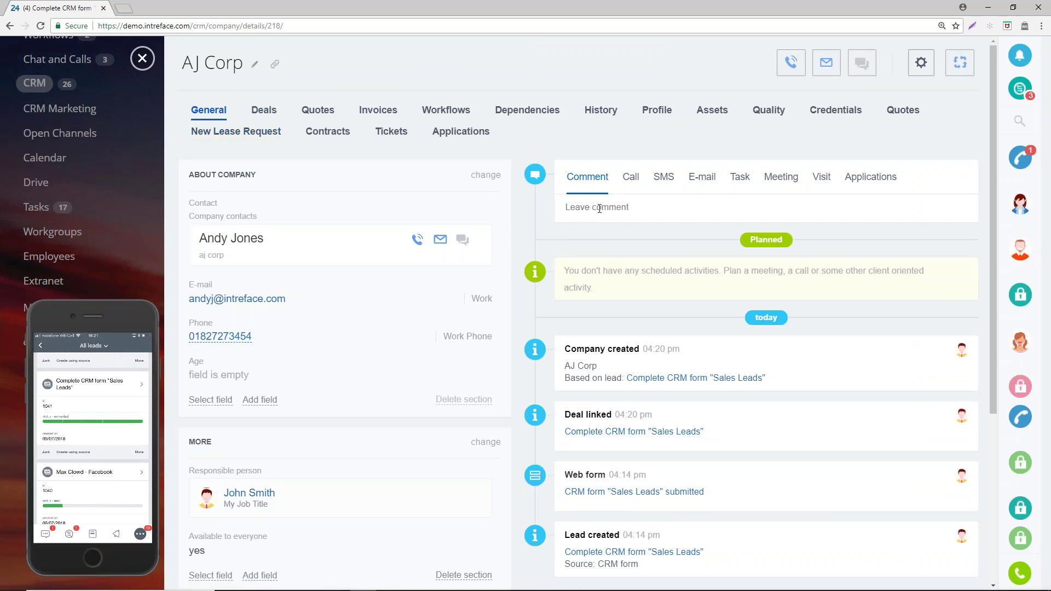
Step: Check AJ Corp's contact, then post the comment 'notes here' on the company timeline
click(248, 243)
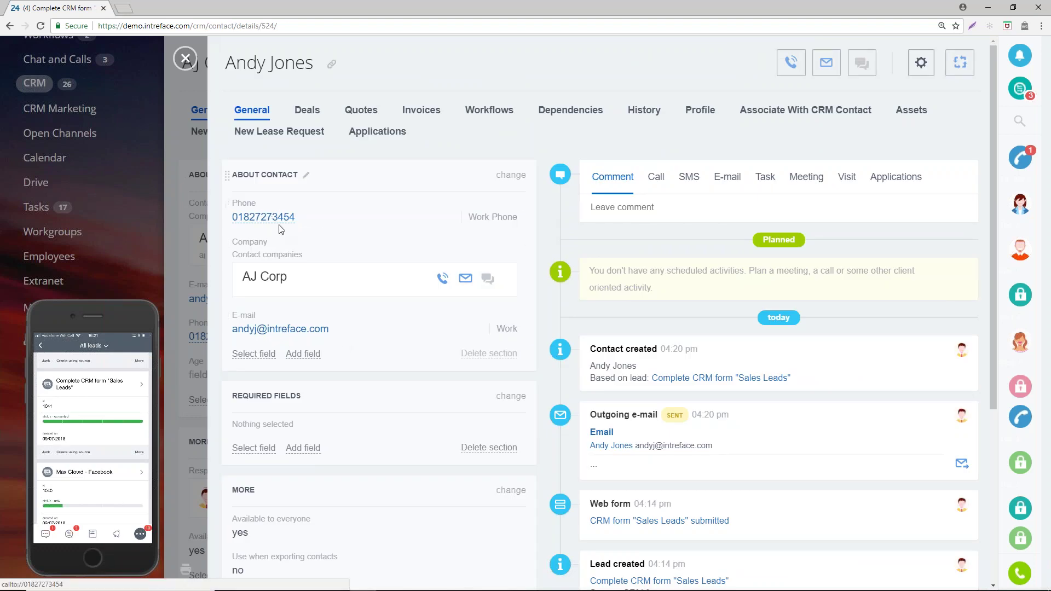
click(182, 55)
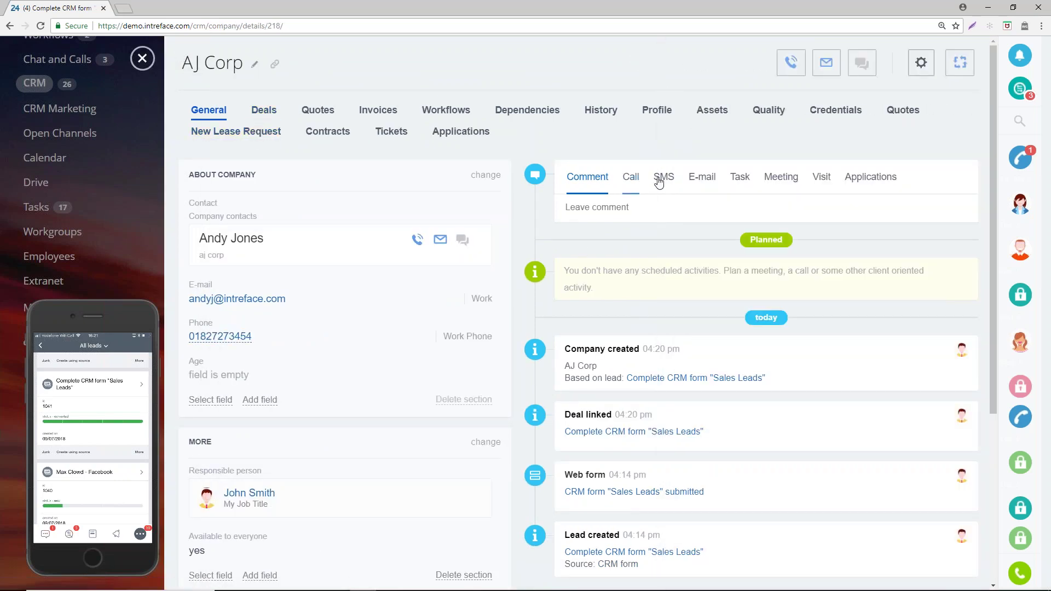
click(605, 208)
text(notes here)
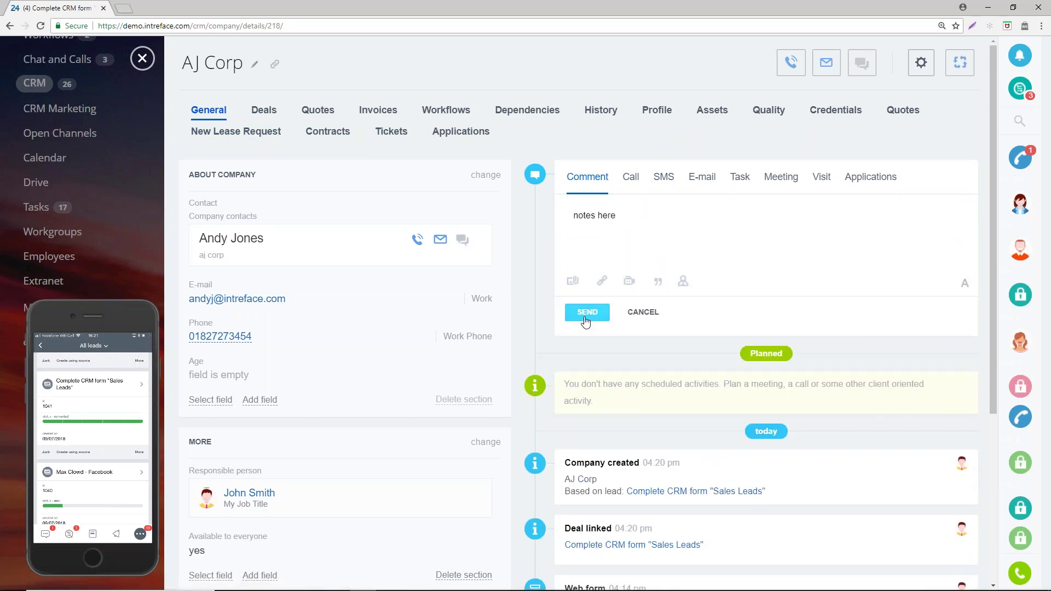
click(586, 317)
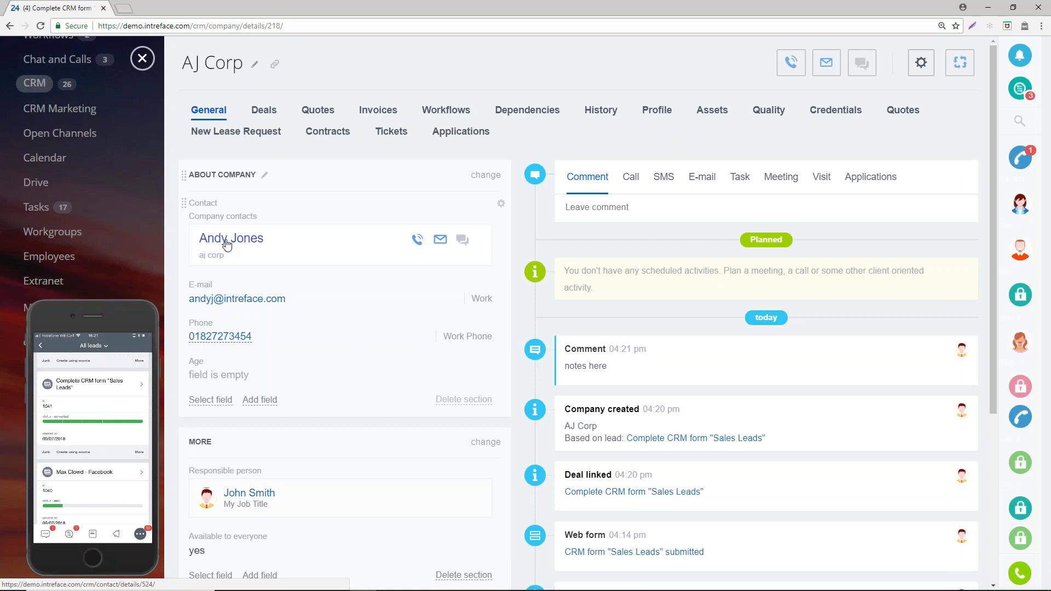
Step: Send the AJ Corp contact an e-mail composed from the New Enquiry template
click(227, 244)
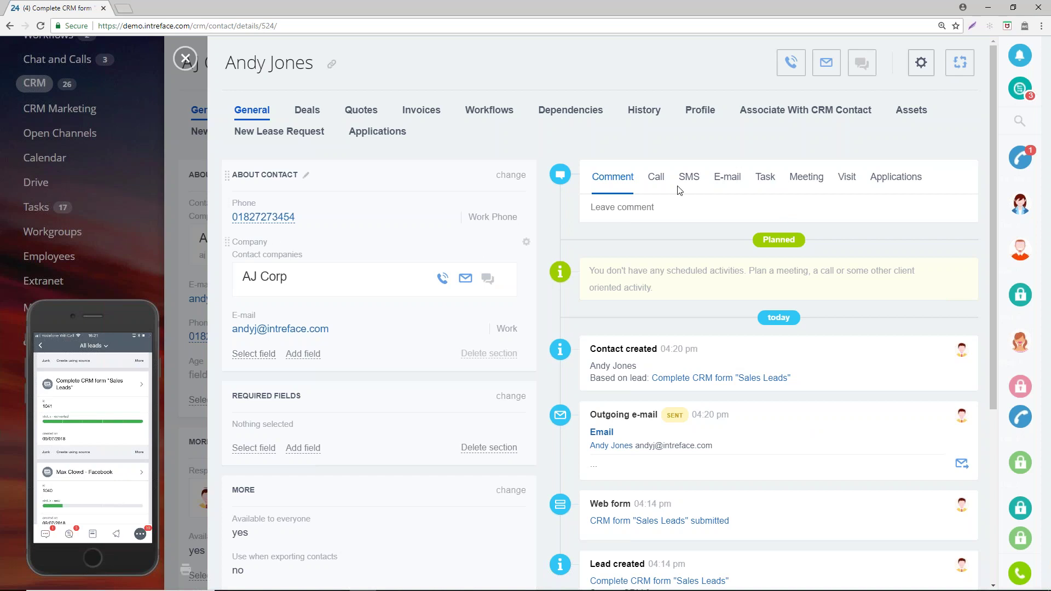
click(728, 177)
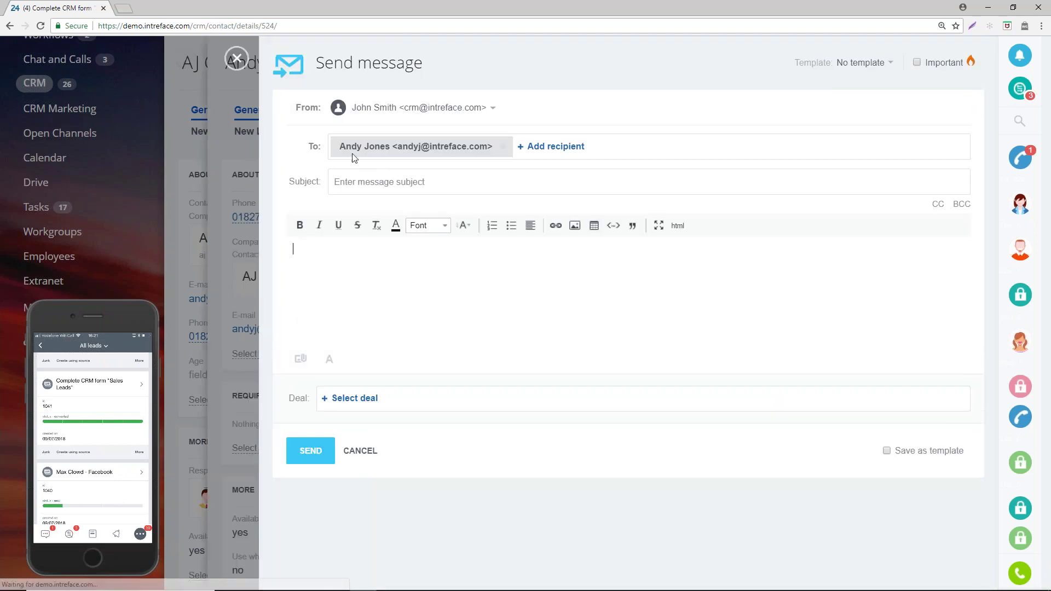
click(874, 63)
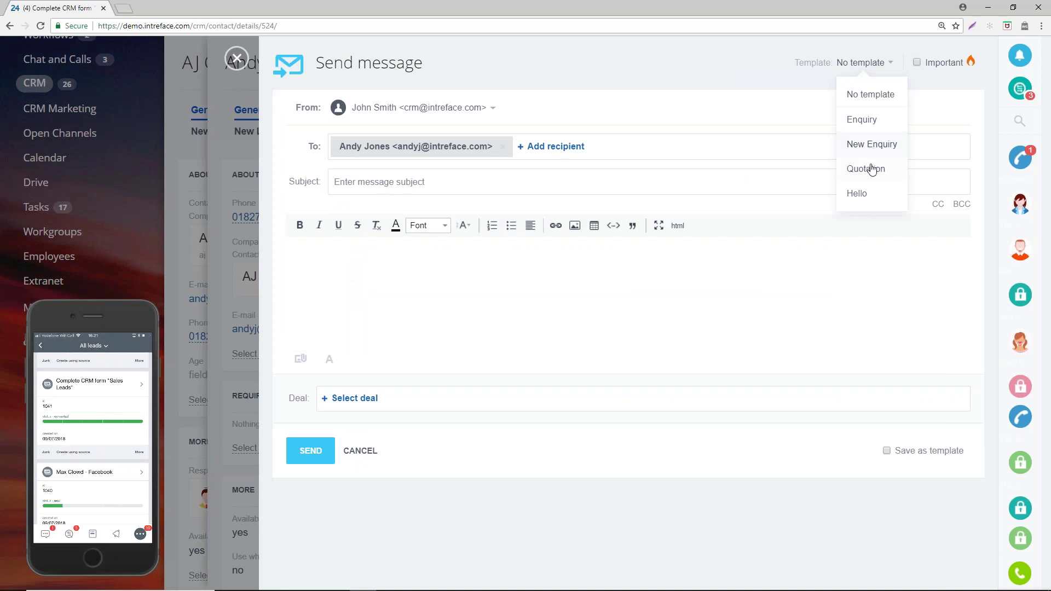
click(871, 148)
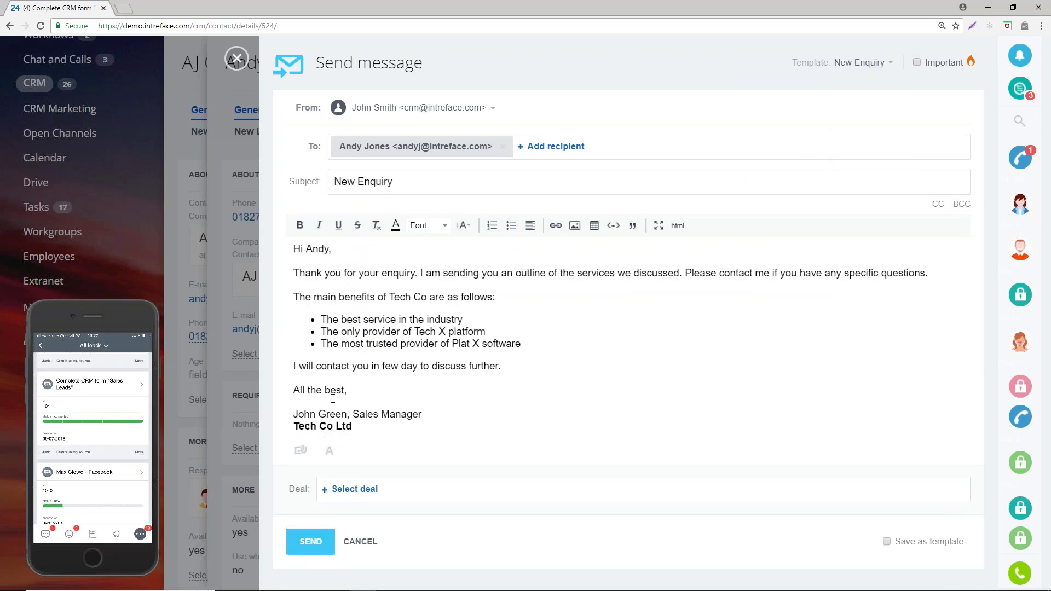
click(316, 548)
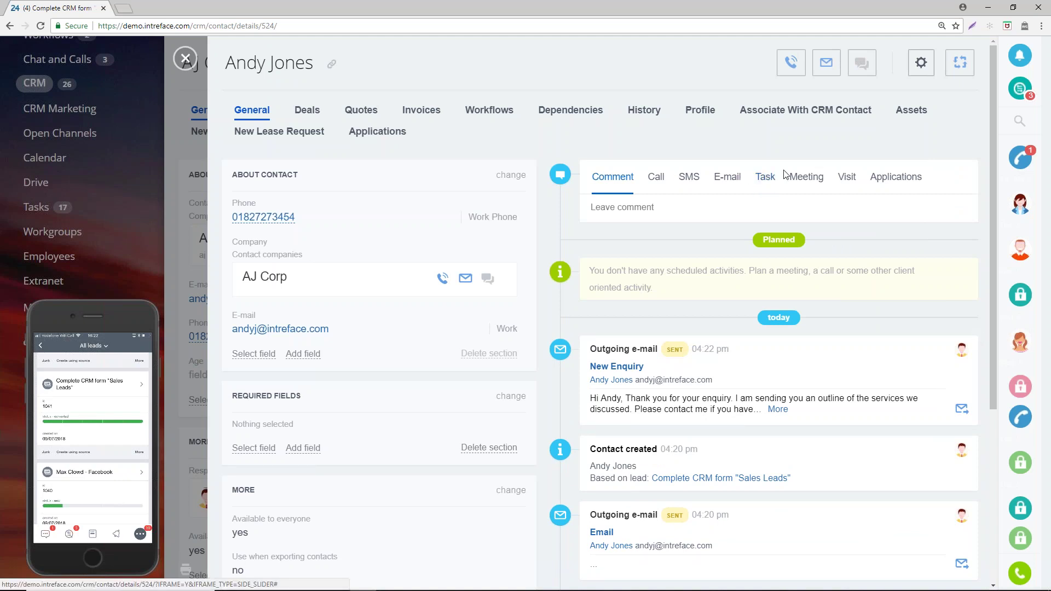
Step: Plan an outbound call to the contact dated 13 July at 04:20 pm
click(655, 177)
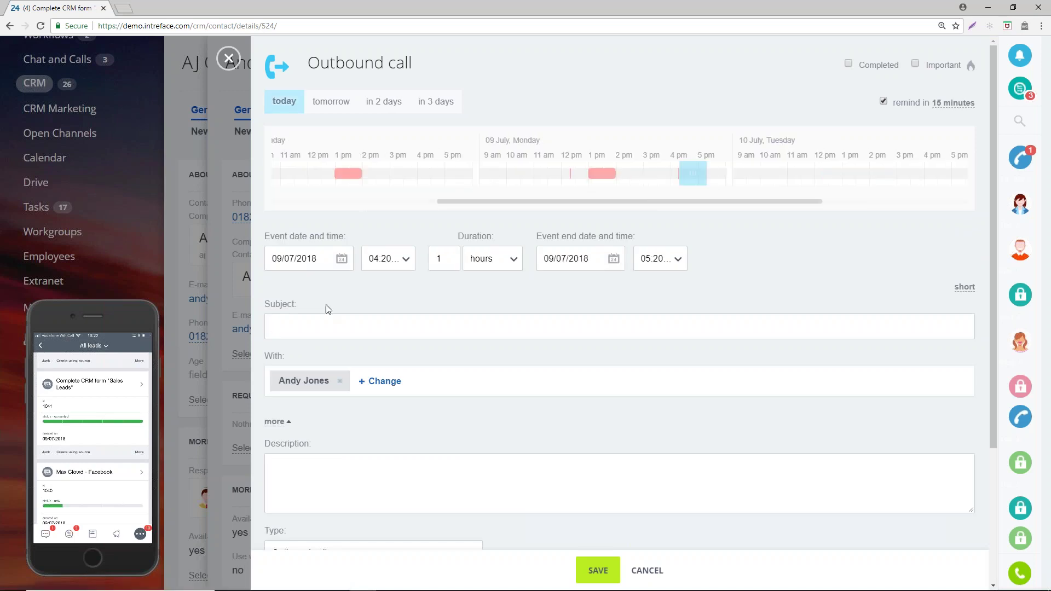
click(284, 332)
click(342, 259)
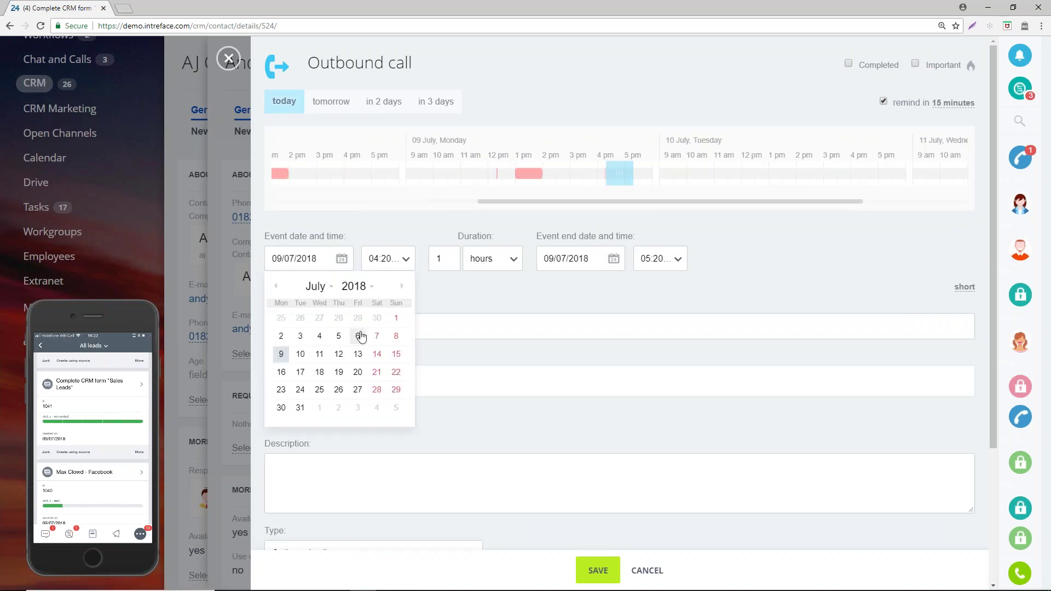
click(360, 355)
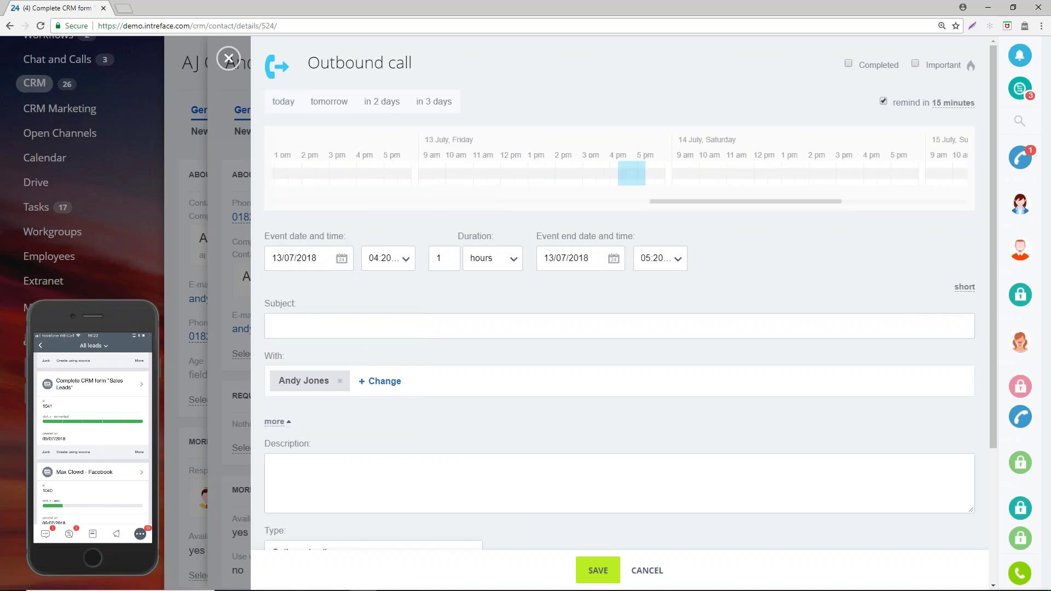
click(596, 566)
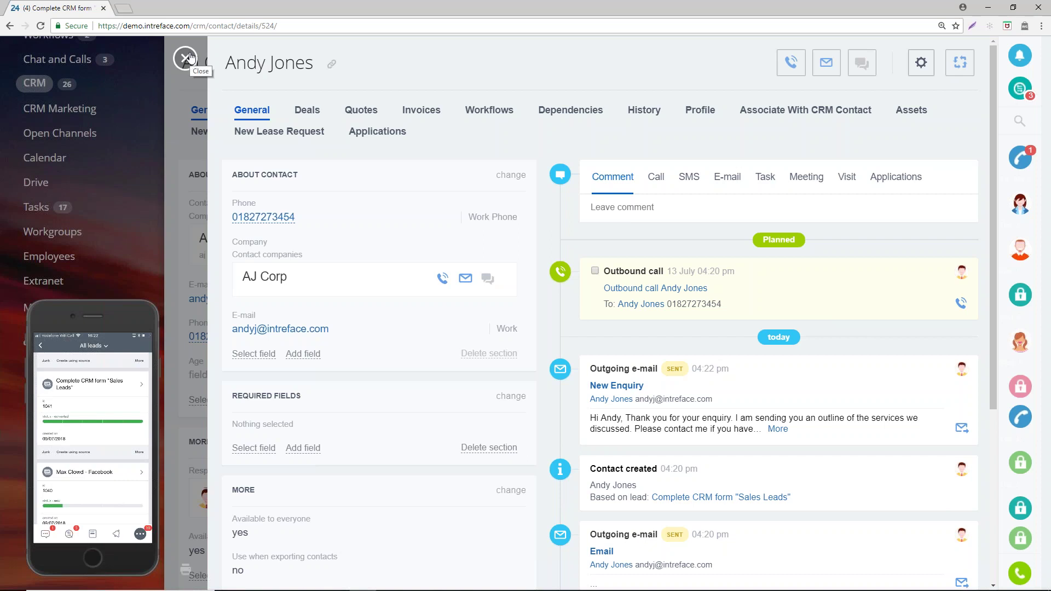
Step: Return to AJ Corp and open its deal Complete CRM form 'Sales Leads' from the Deals list
click(188, 56)
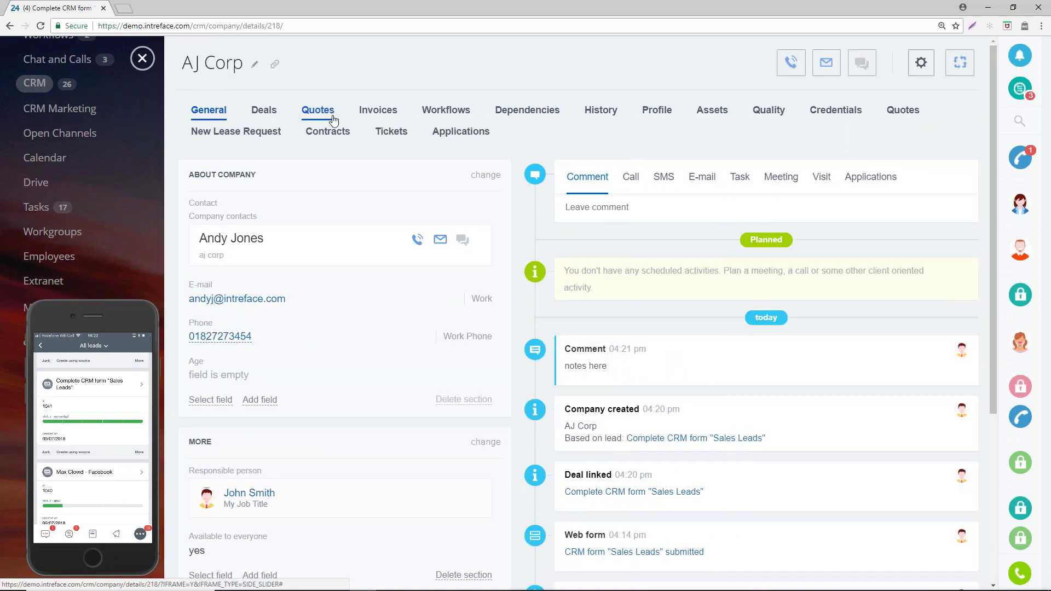
click(265, 114)
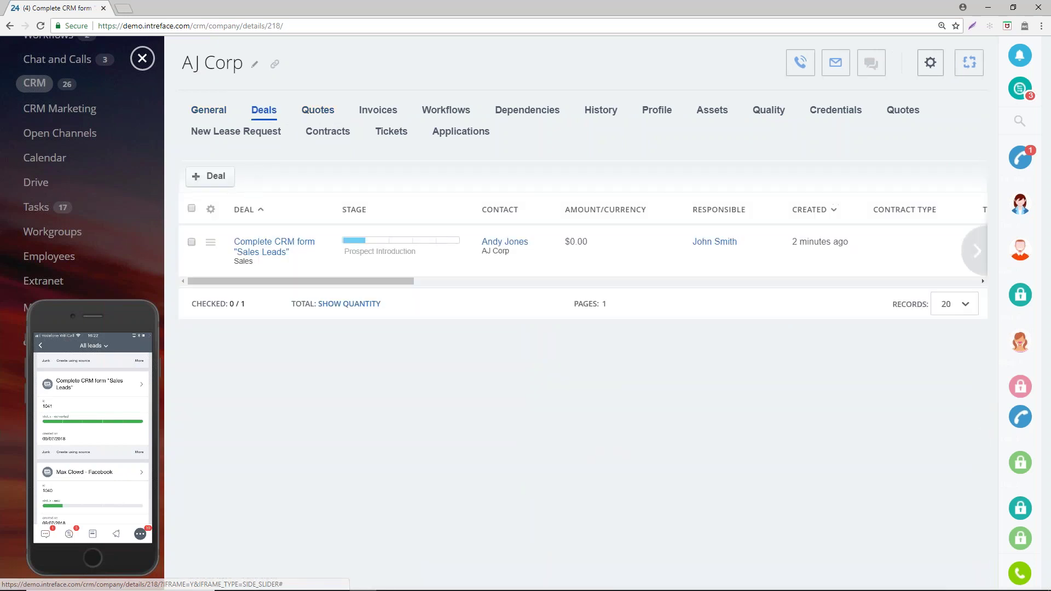
click(268, 246)
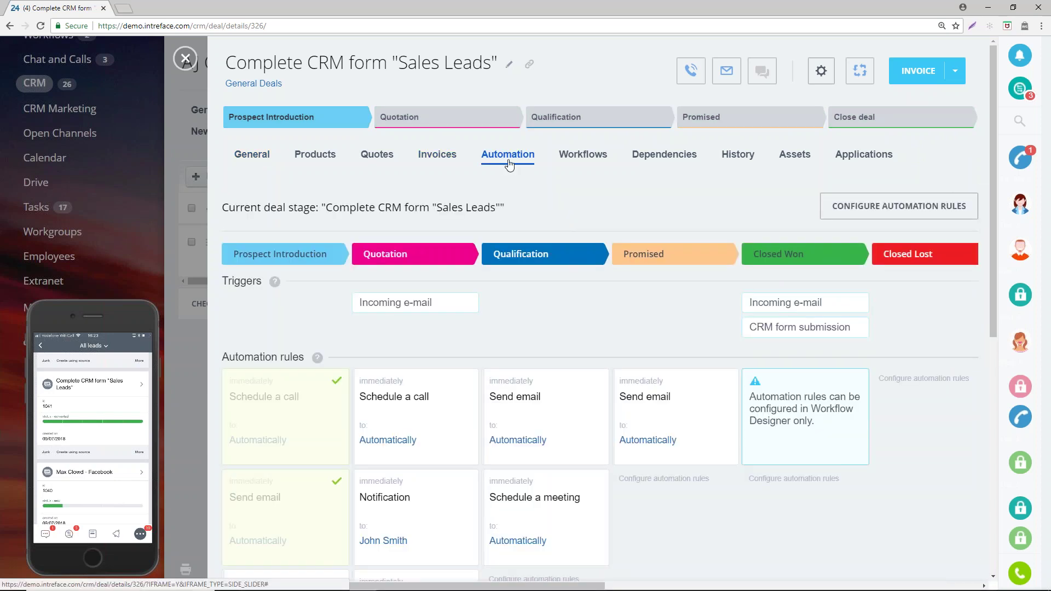
Step: Review the deal's Automation tab and enter the pipeline's automation rule editing mode
scroll(566, 231, down, 2)
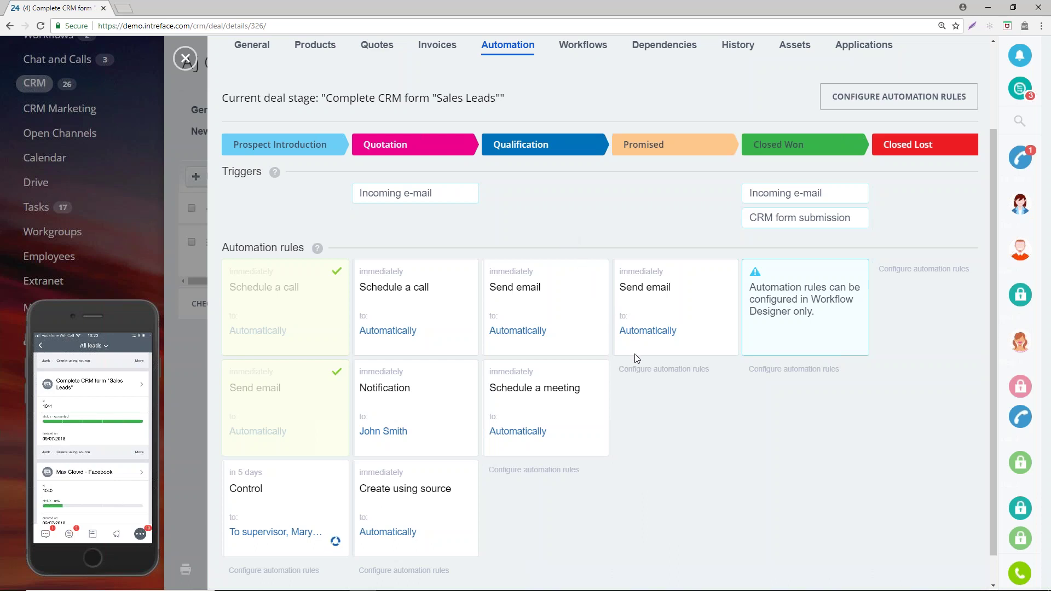
scroll(636, 359, up, 1)
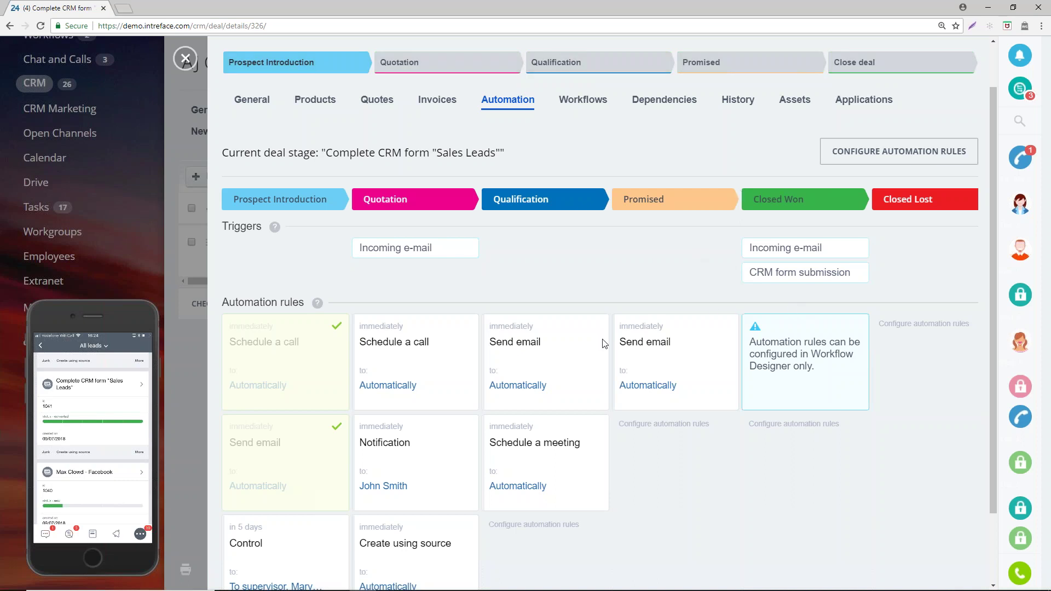
click(891, 158)
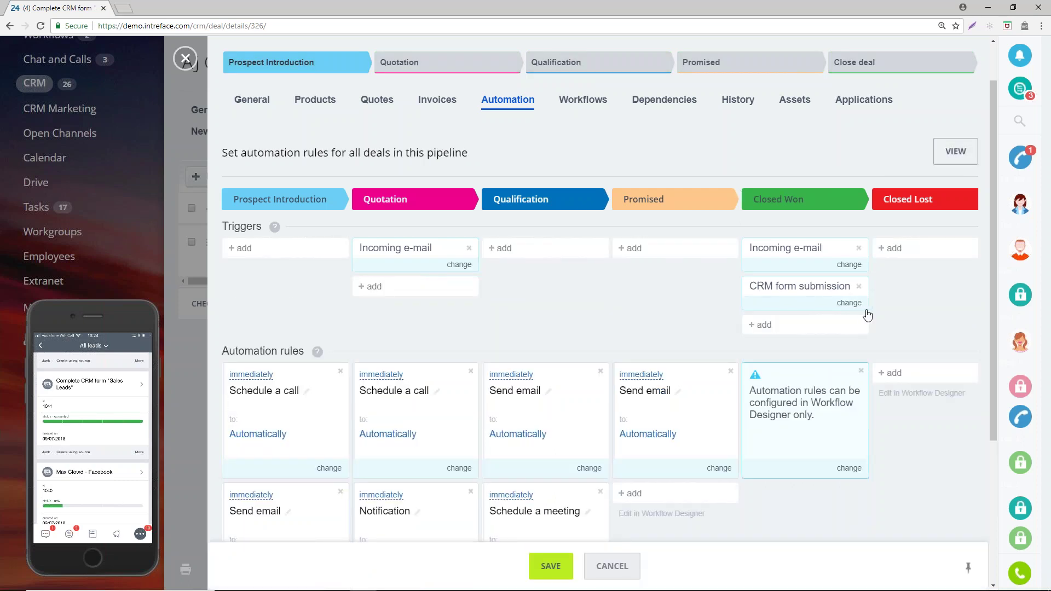
scroll(868, 263, down, 2)
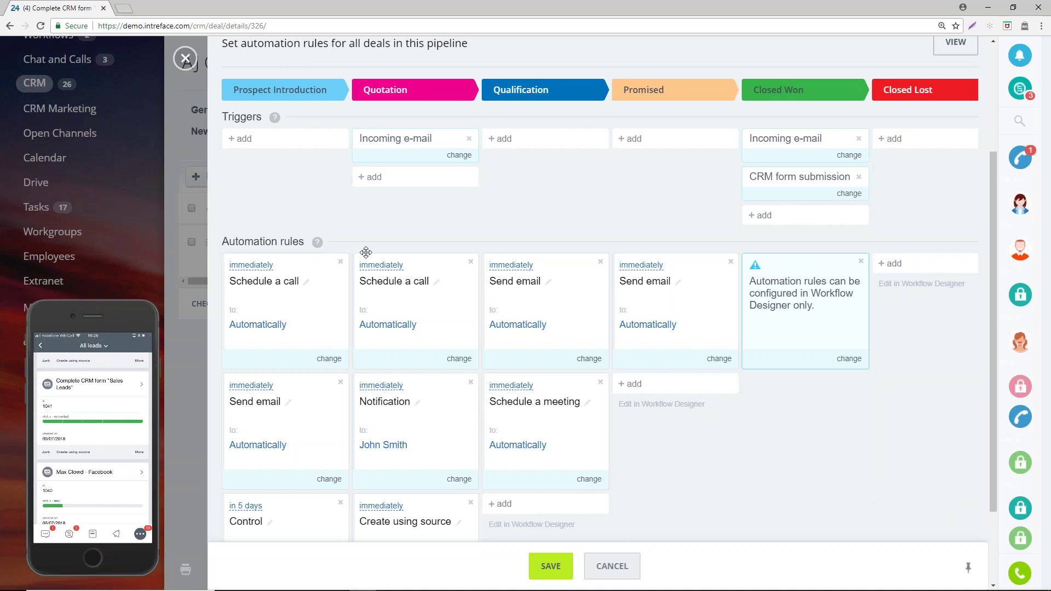
scroll(364, 251, down, 1)
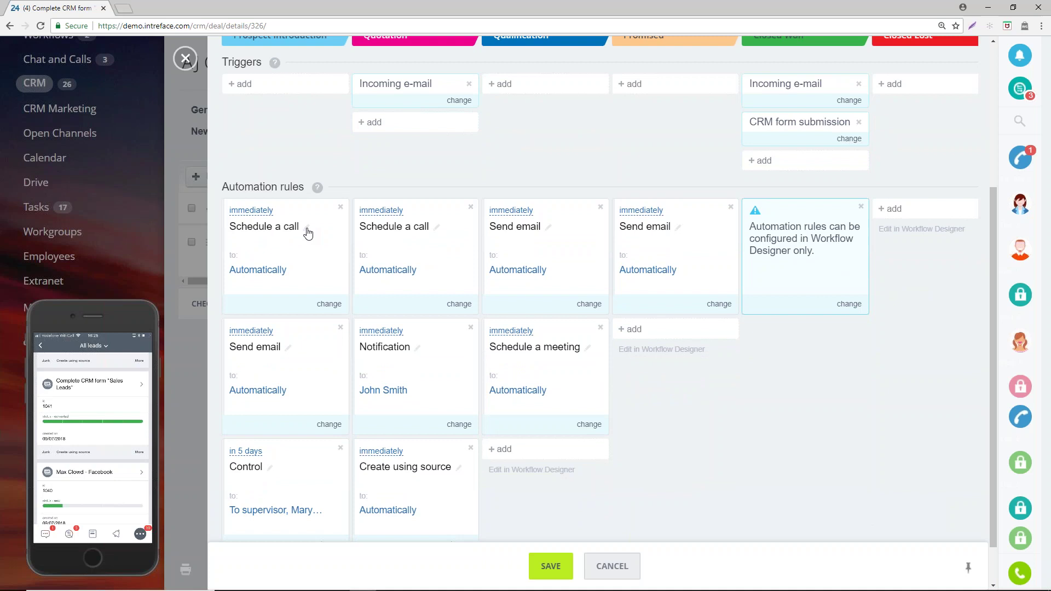
scroll(312, 258, down, 1)
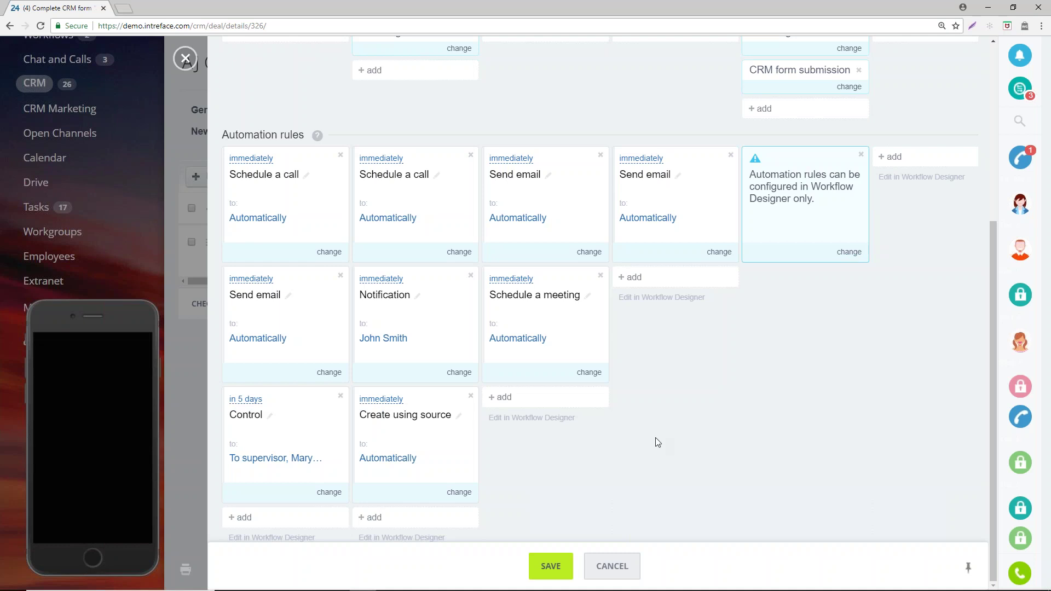
scroll(656, 438, up, 2)
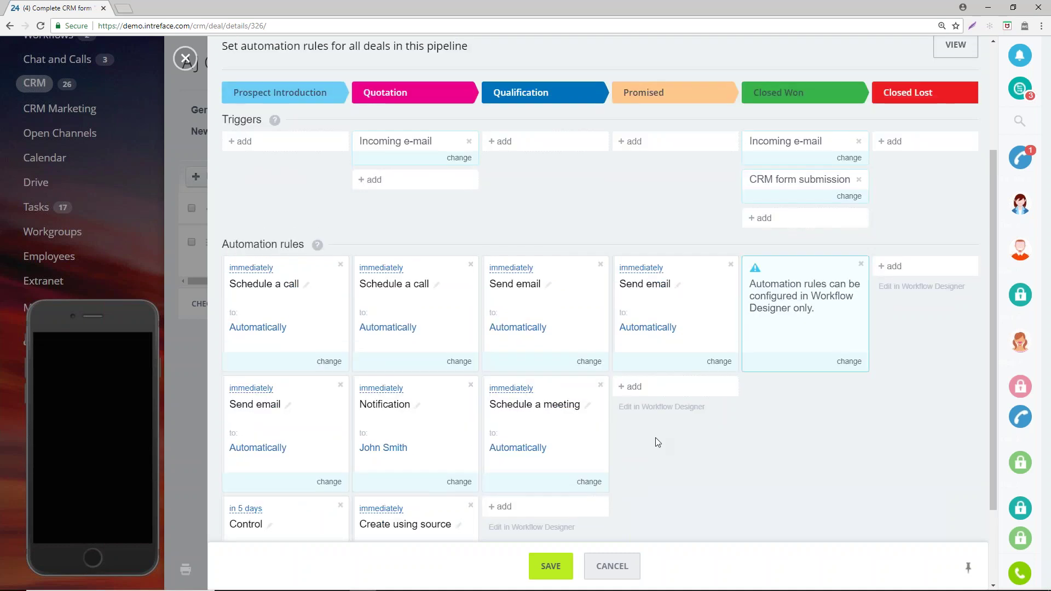
scroll(526, 307, down, 1)
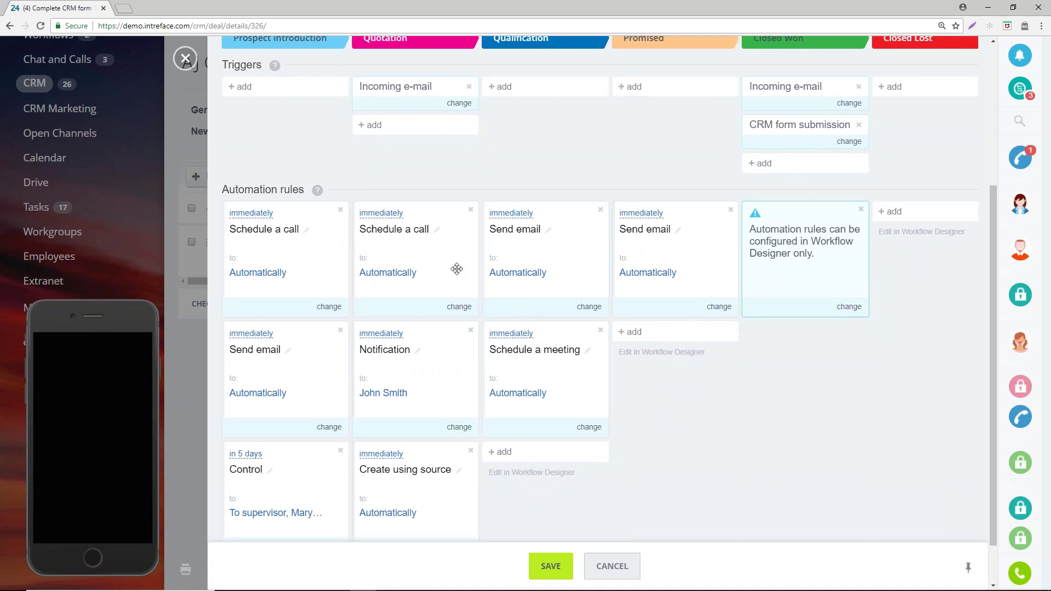
scroll(462, 305, down, 1)
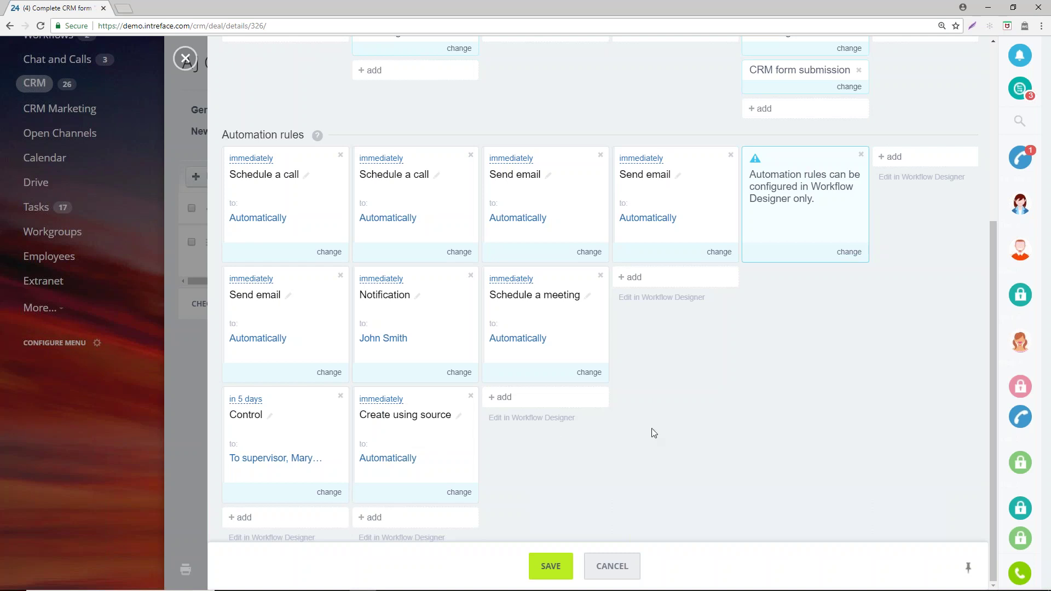
scroll(653, 430, up, 3)
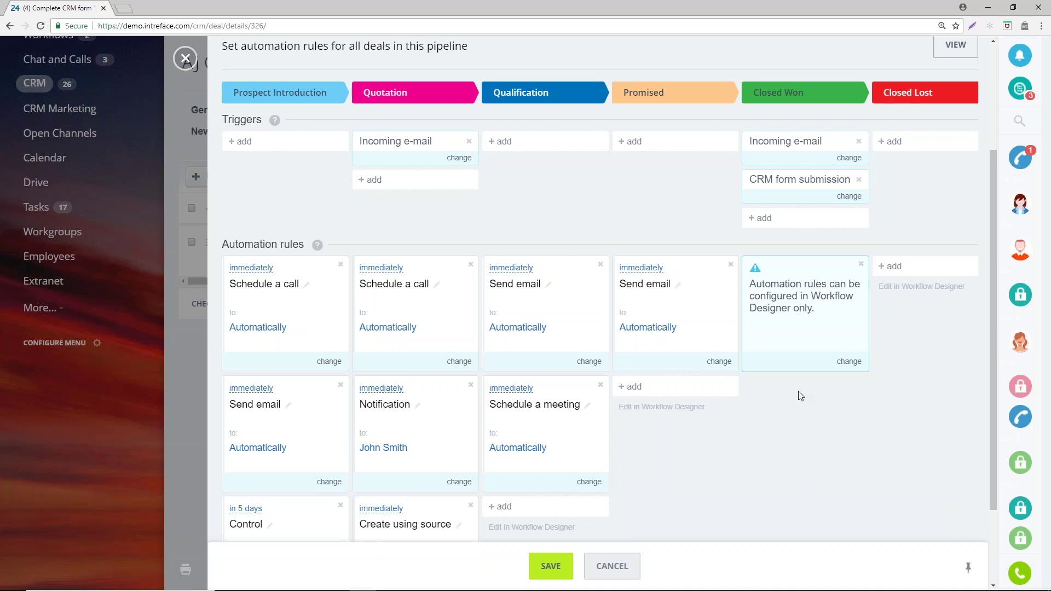
scroll(736, 307, down, 2)
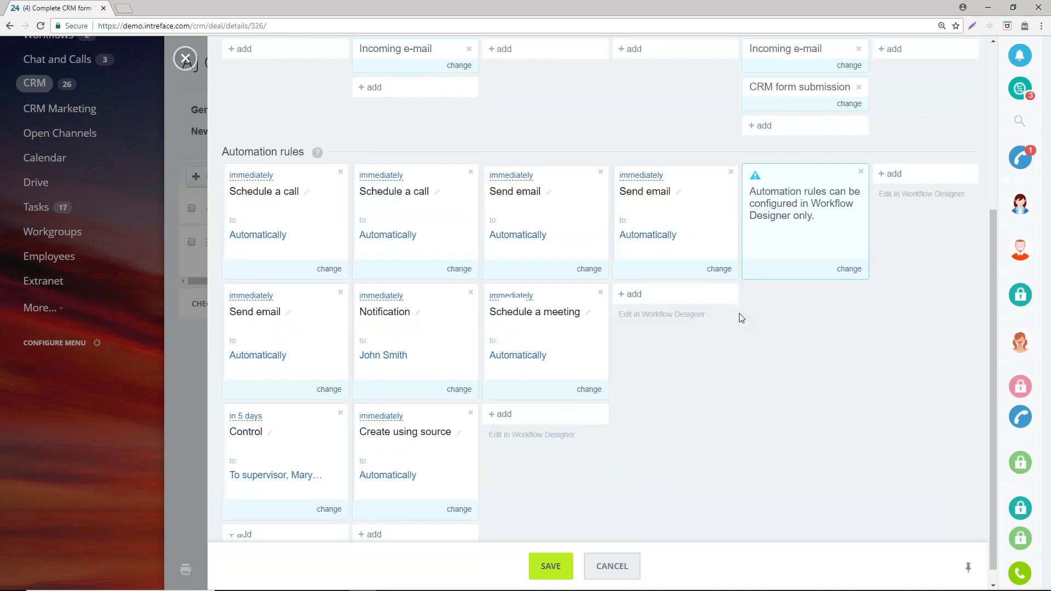
click(657, 282)
mouse_move(686, 318)
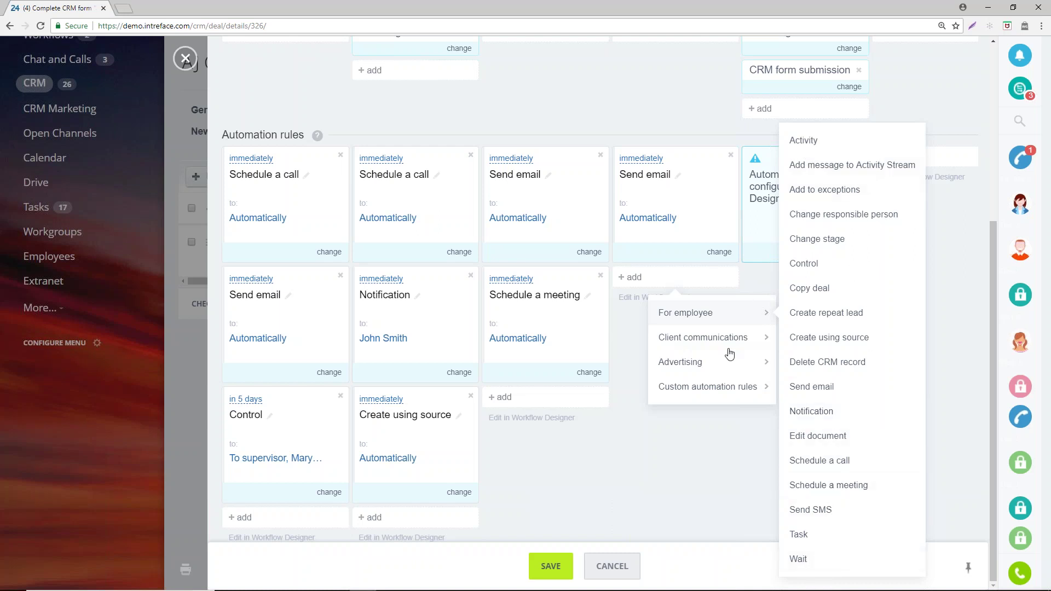
mouse_move(720, 350)
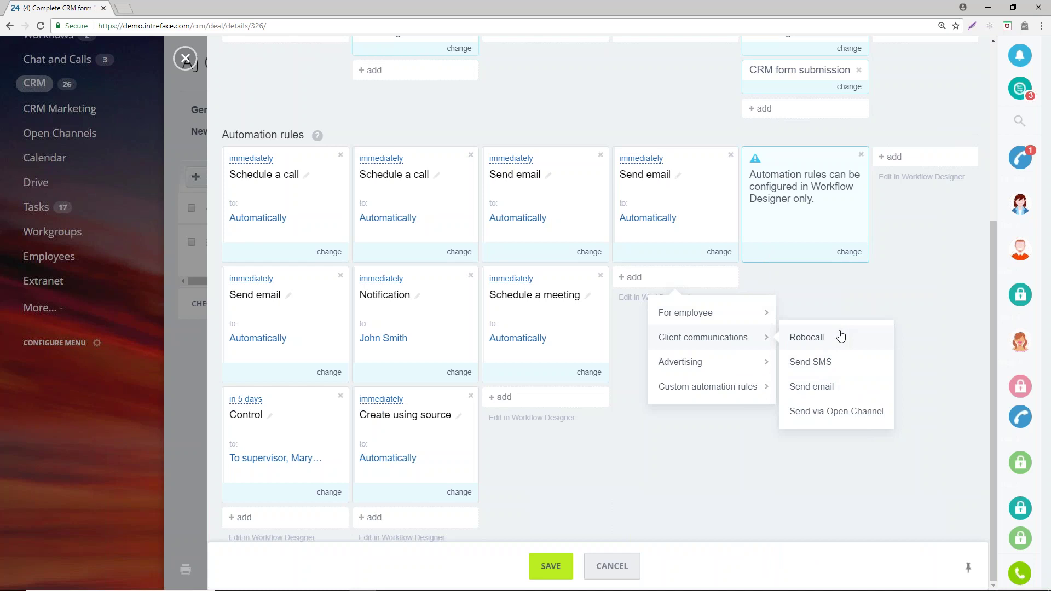
mouse_move(737, 365)
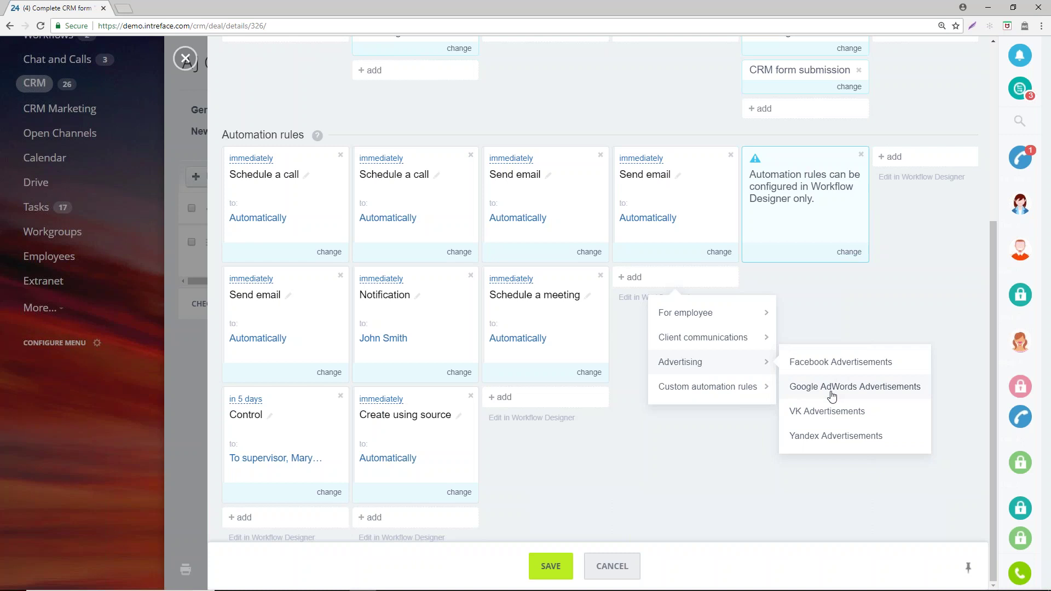
scroll(832, 395, up, 3)
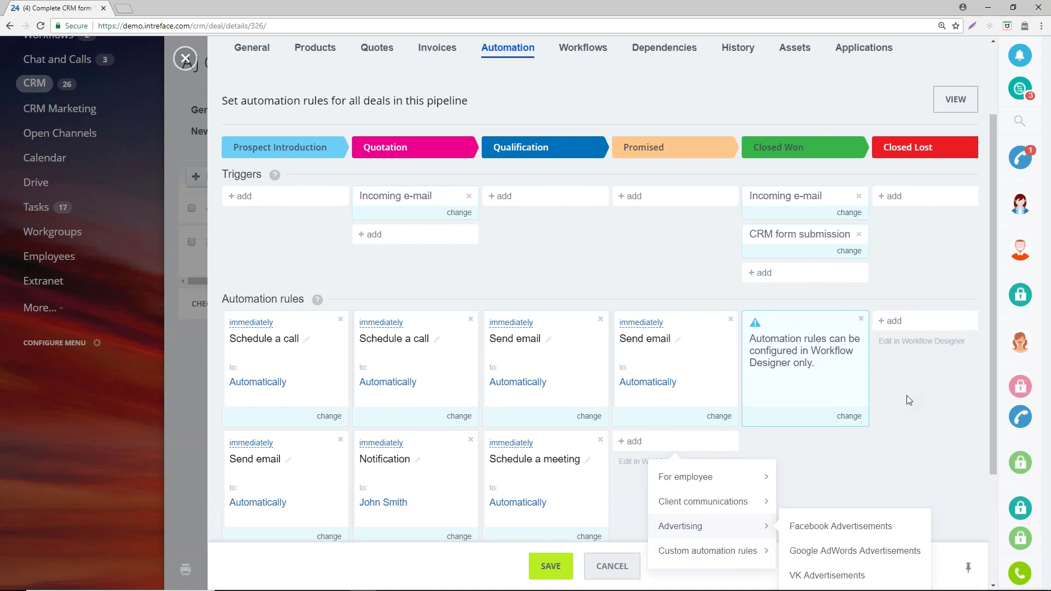
scroll(906, 395, down, 3)
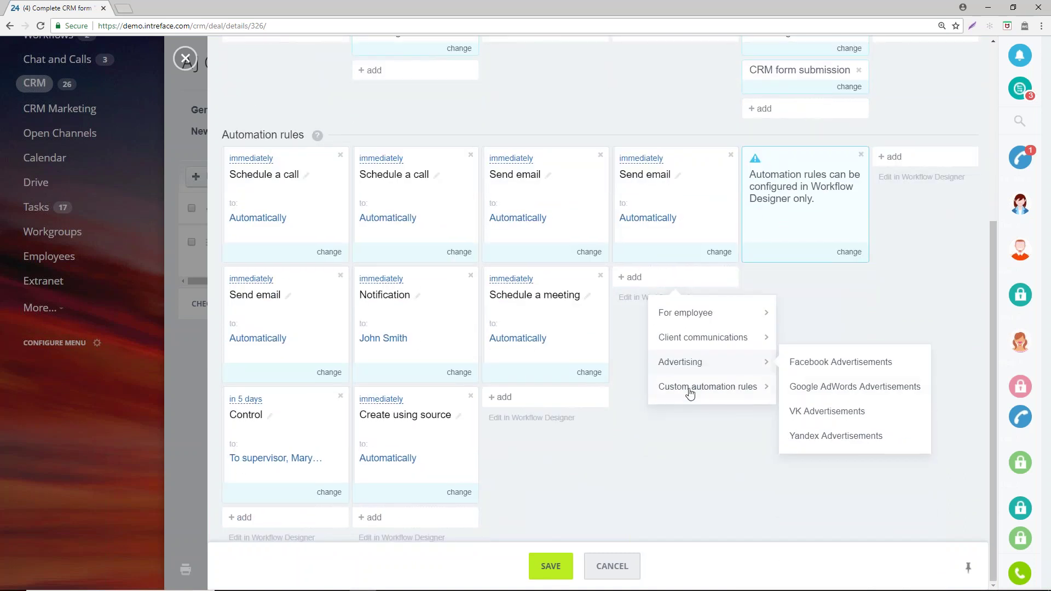
mouse_move(691, 393)
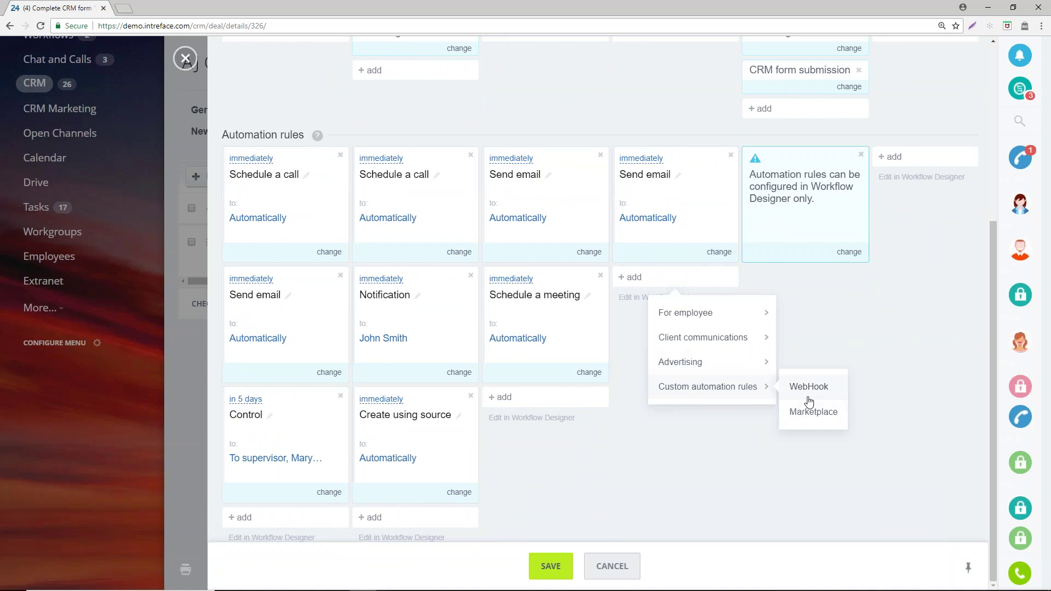
click(824, 328)
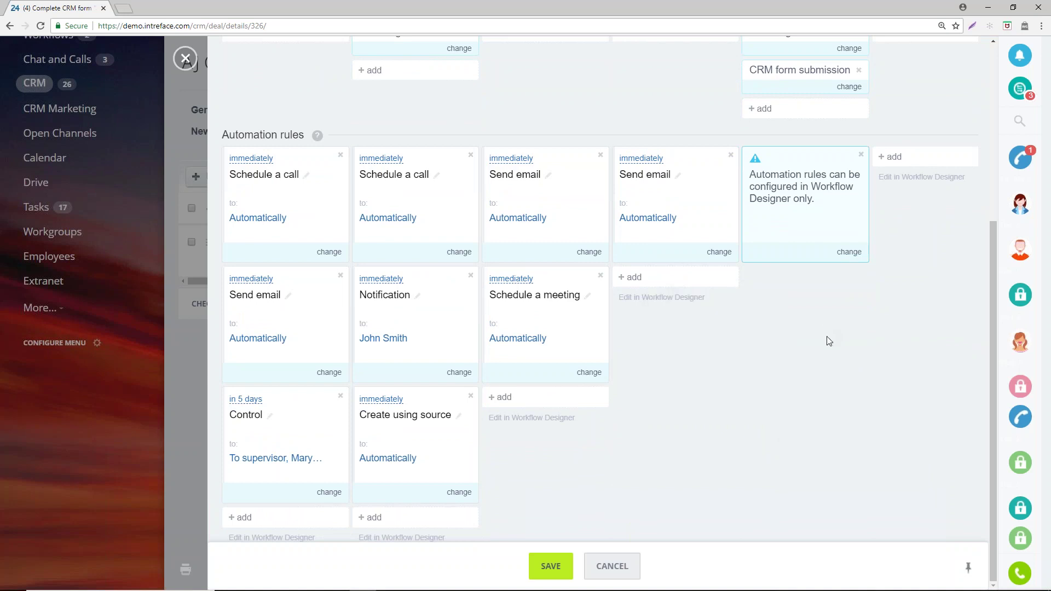
scroll(829, 341, up, 3)
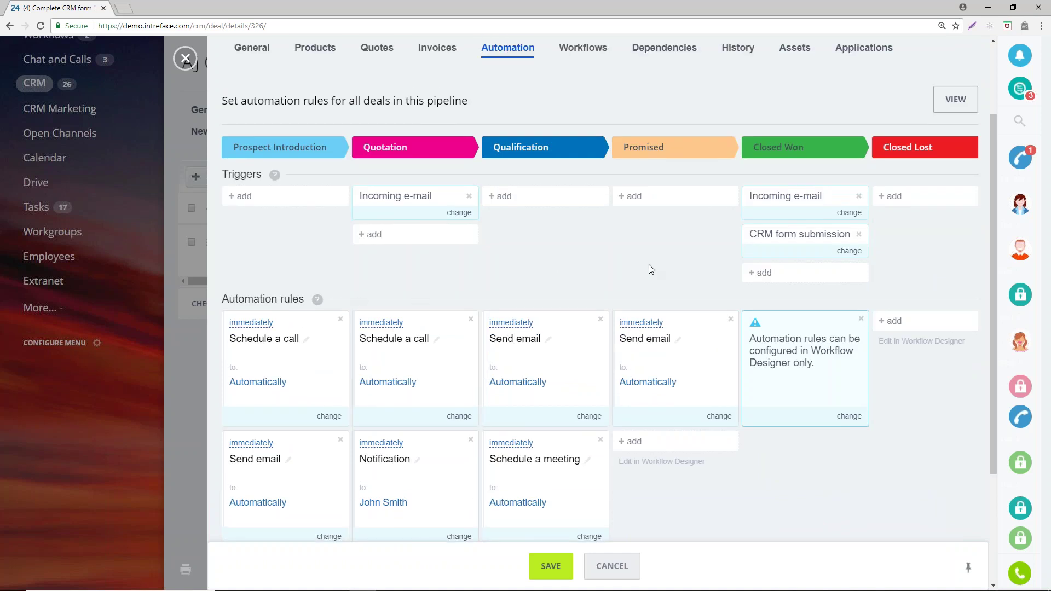
Step: Open the trigger type dropdown under the Qualification stage in the Triggers row
scroll(650, 268, up, 2)
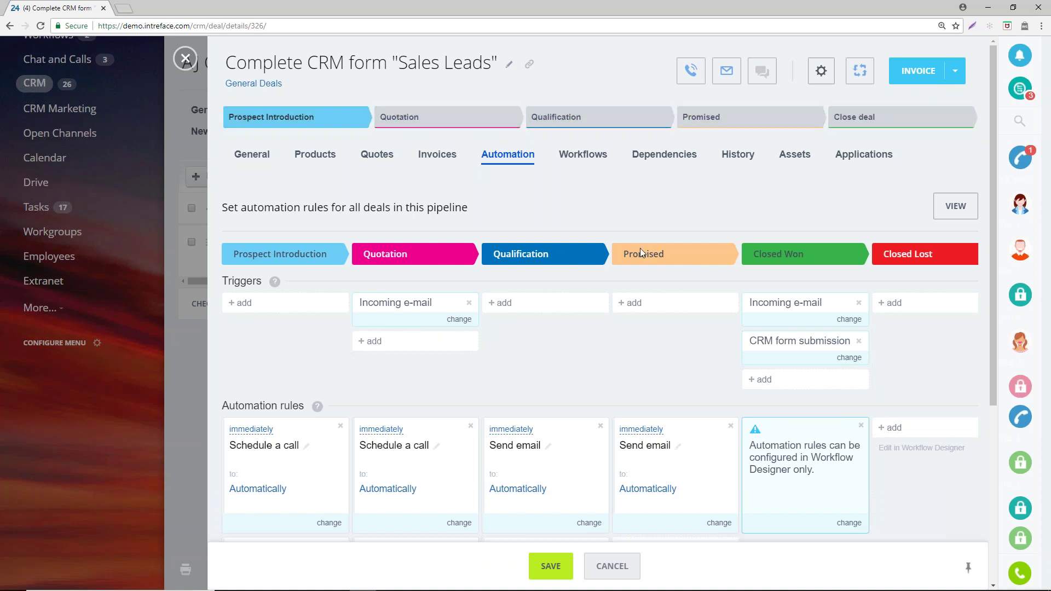
scroll(641, 251, down, 1)
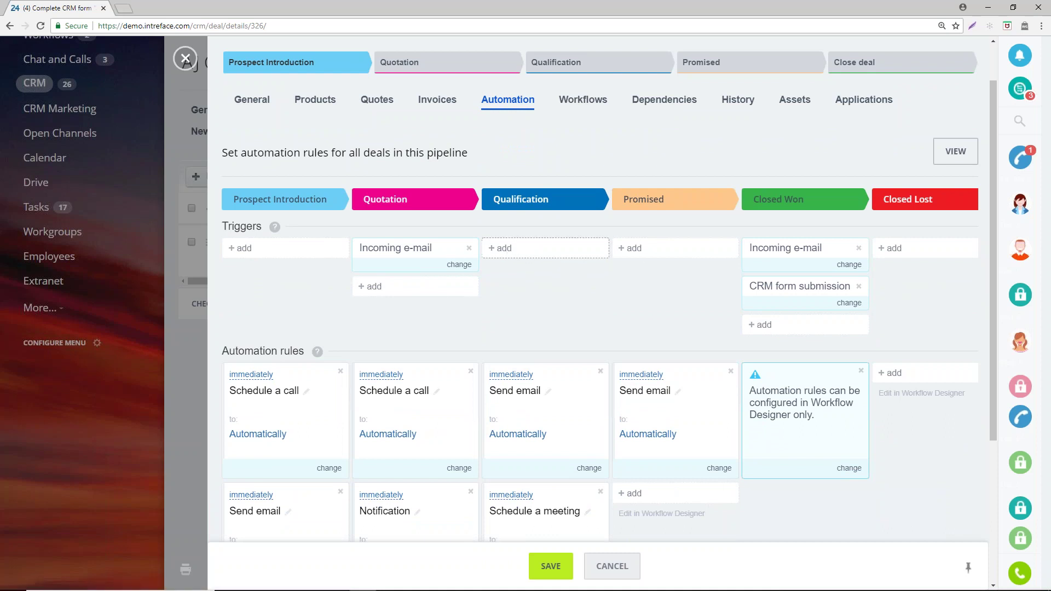
click(504, 260)
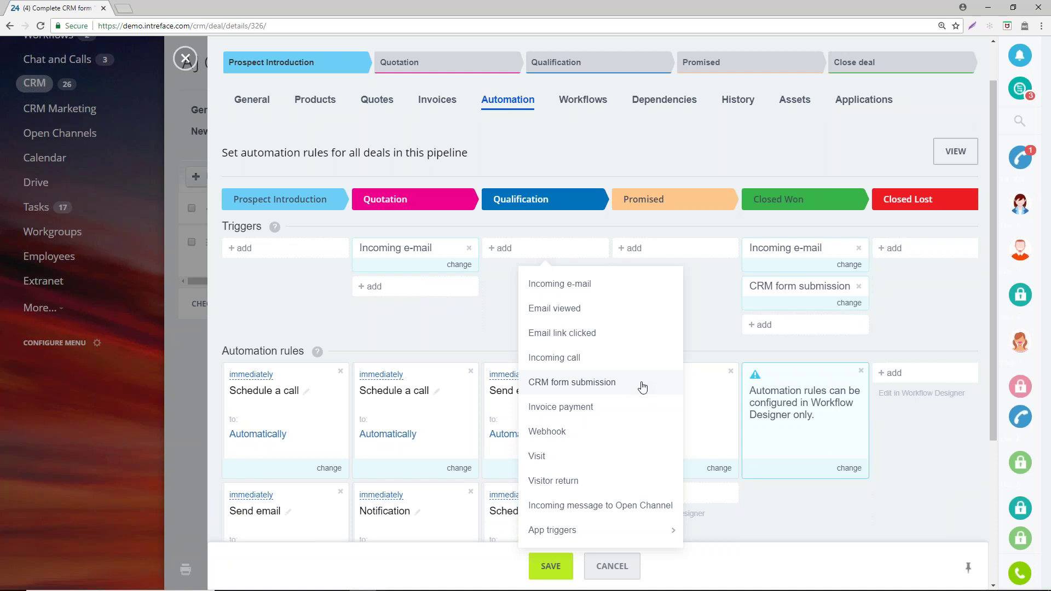
Step: Dismiss the trigger list without adding one and switch automation rules to read-only view
click(714, 317)
click(957, 153)
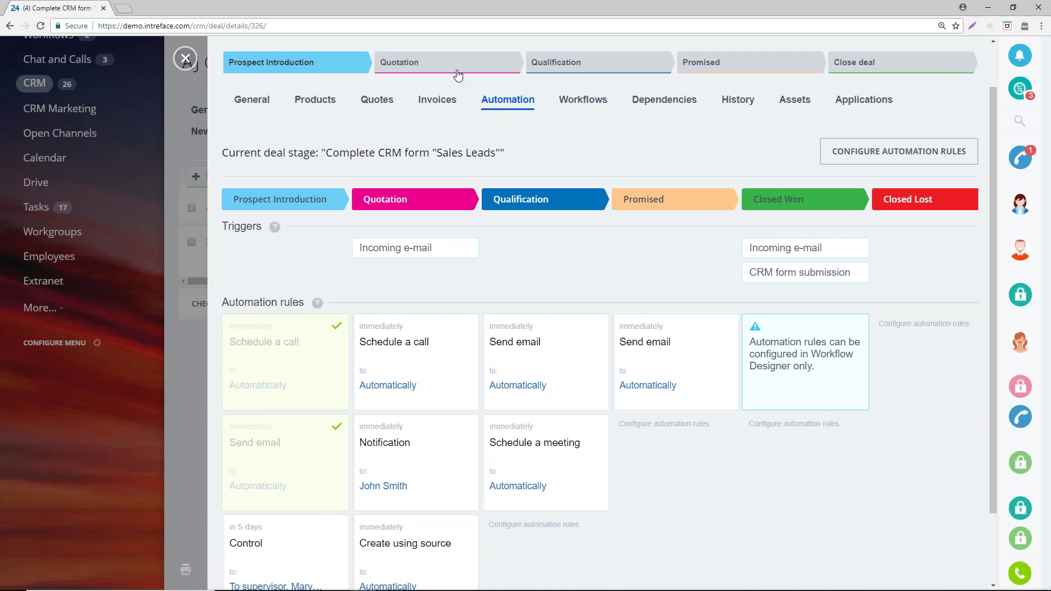
Step: Move the deal to Qualification and then on to Promised in the stage bar
click(592, 70)
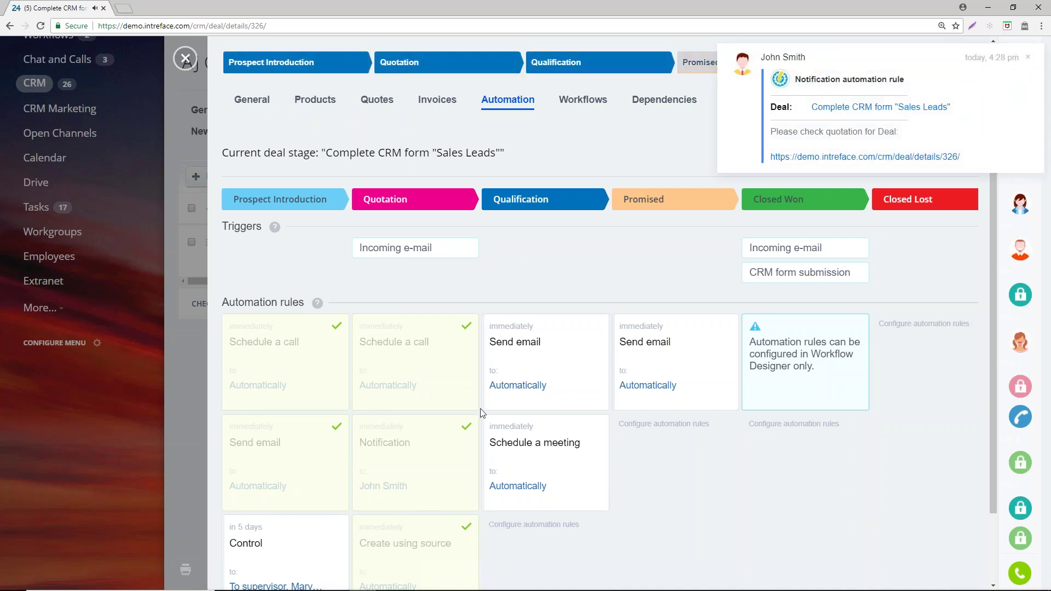
click(705, 64)
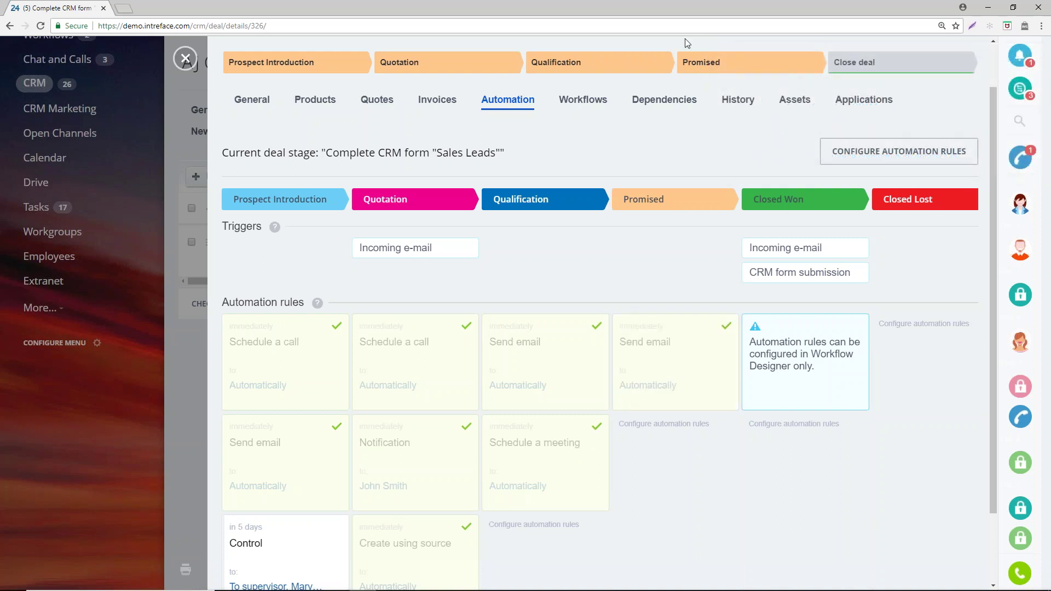
scroll(401, 244, up, 1)
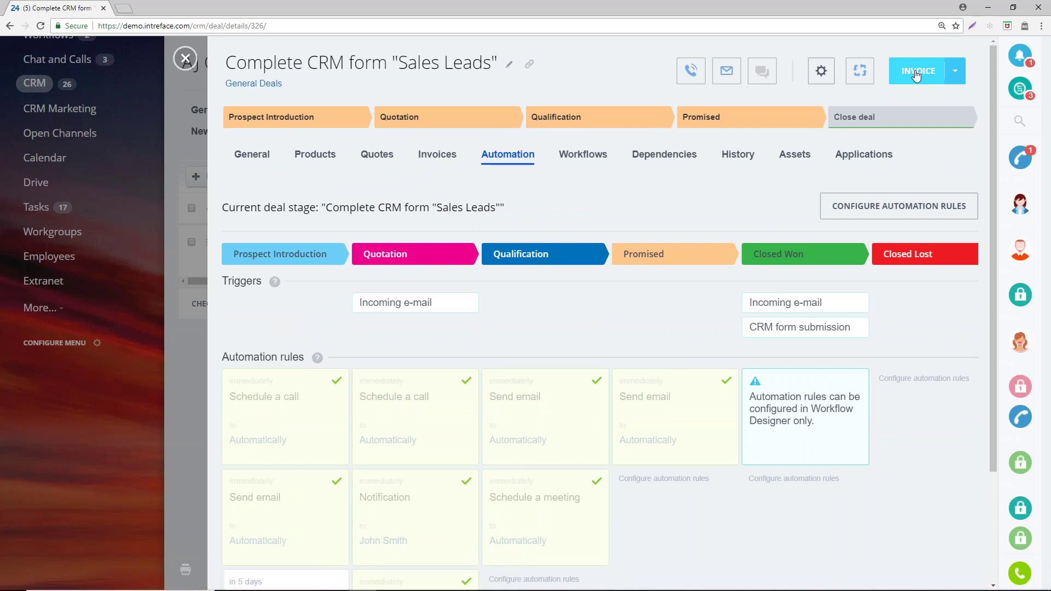
Step: Start a new invoice from the deal with Required Test Field set to yes
click(919, 81)
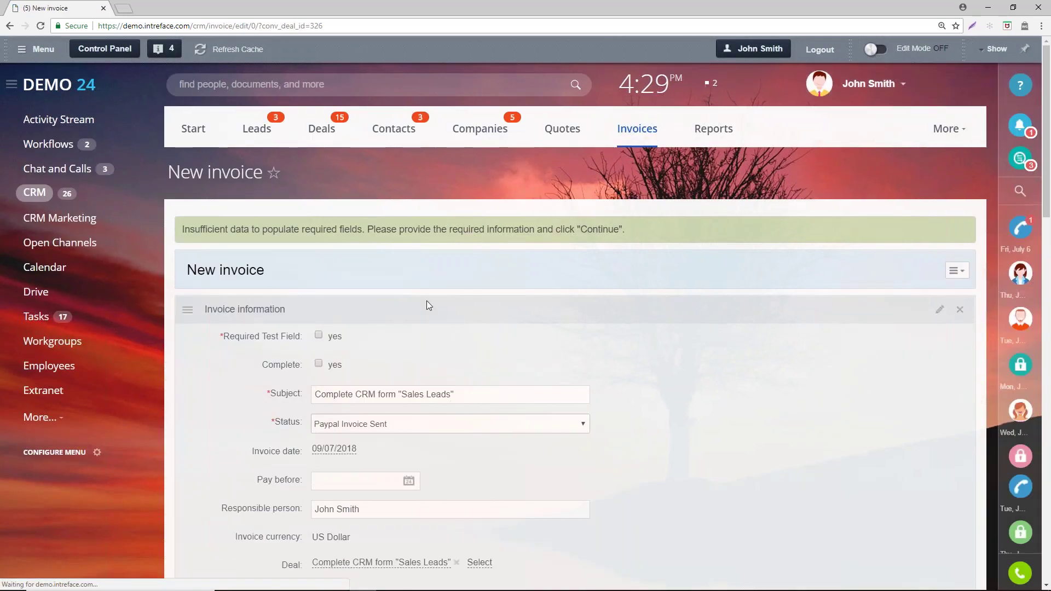
click(319, 335)
scroll(373, 372, down, 10)
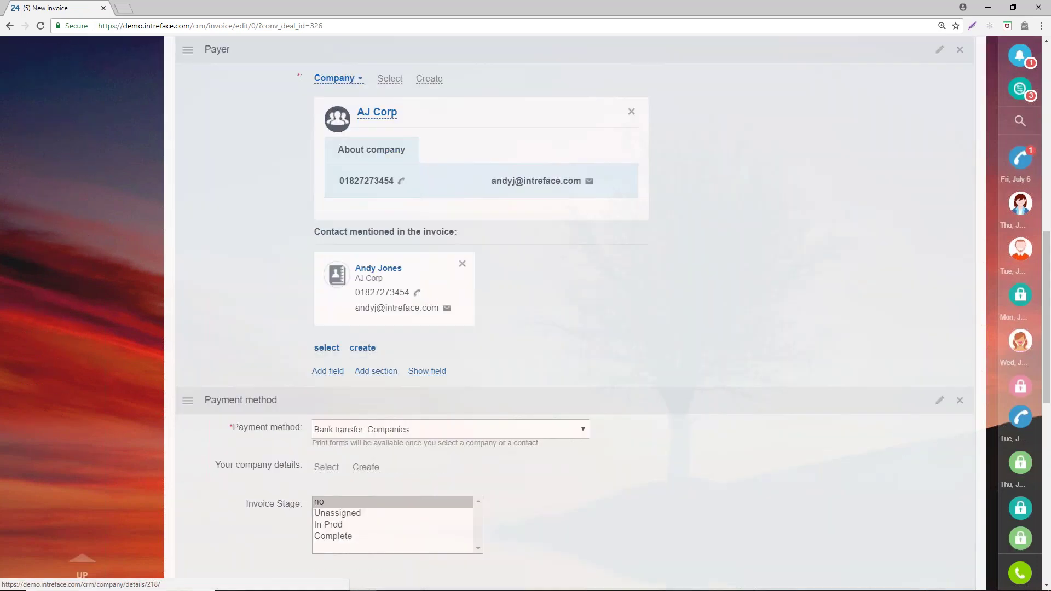
scroll(277, 386, down, 10)
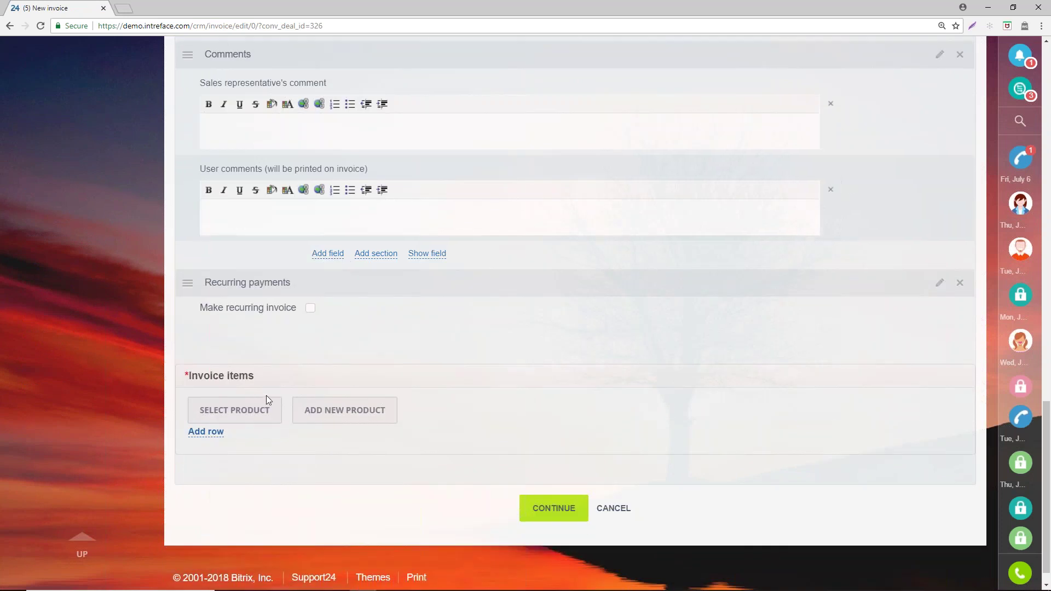
Step: Add product 321, P2 / TV Ad, as the invoice item at 37,500.00
click(255, 410)
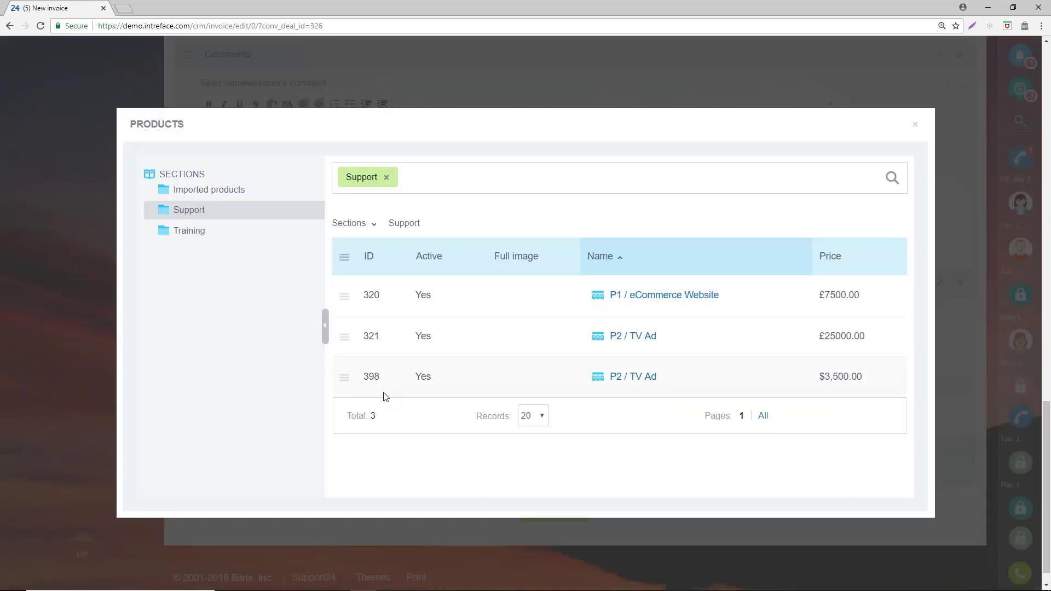
click(344, 337)
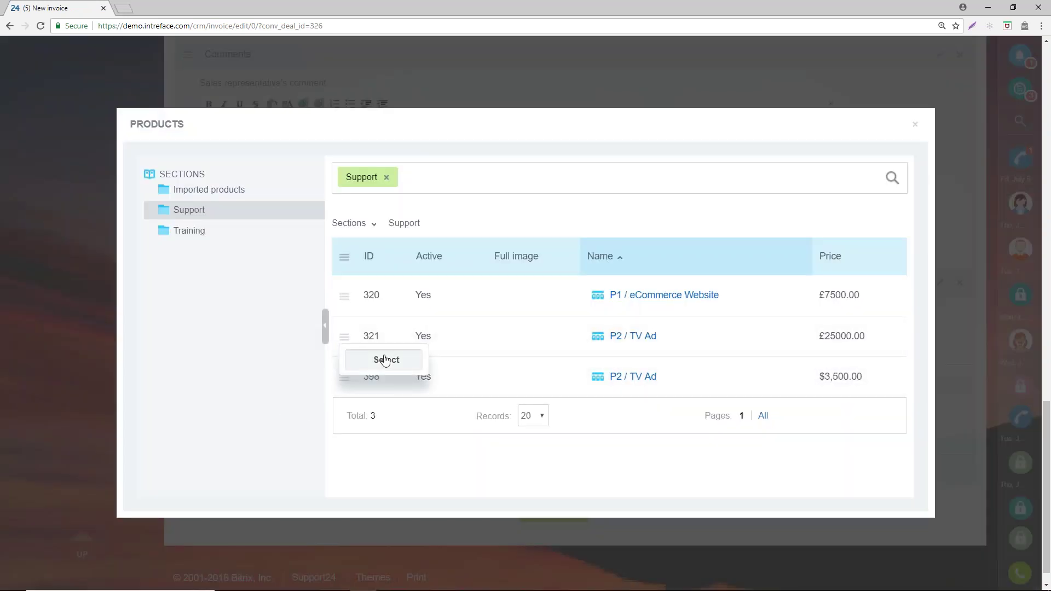
click(386, 360)
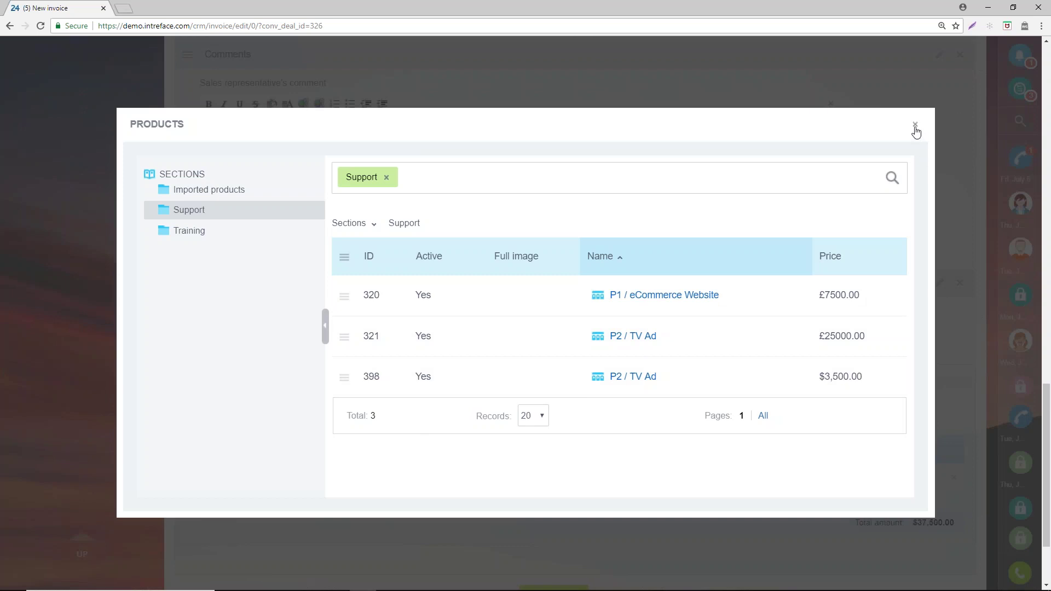
click(915, 126)
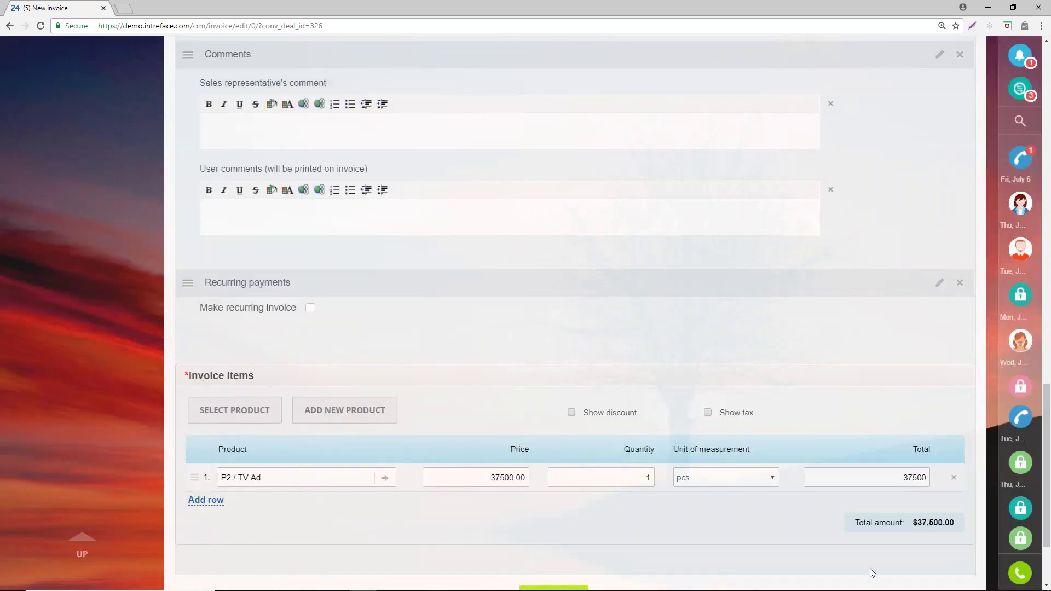
scroll(835, 544, down, 3)
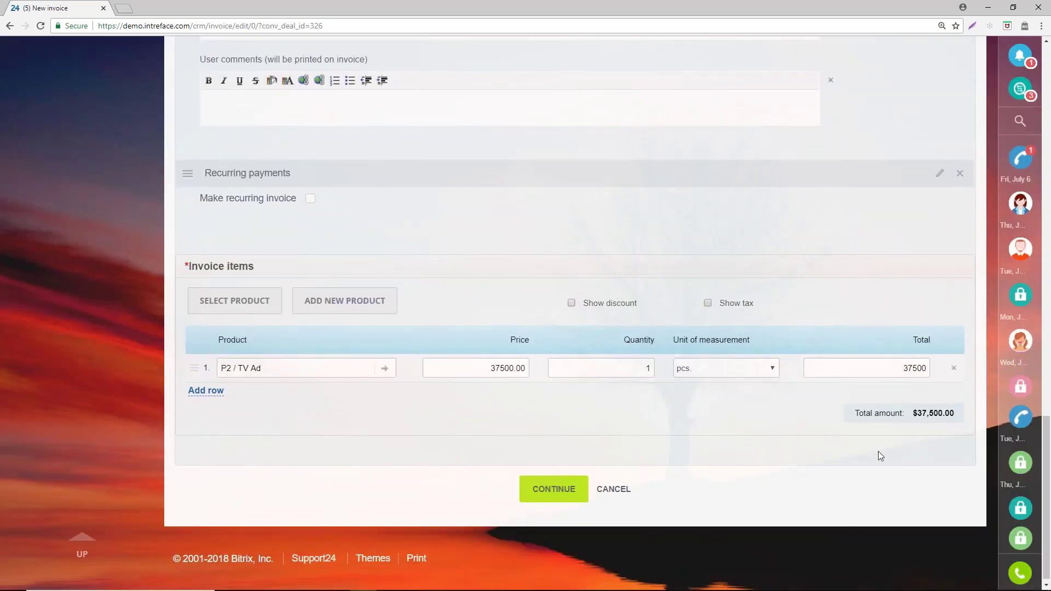
Step: Create Invoice #108, then open the Applications marketplace from the sidebar in a second browser tab
click(567, 494)
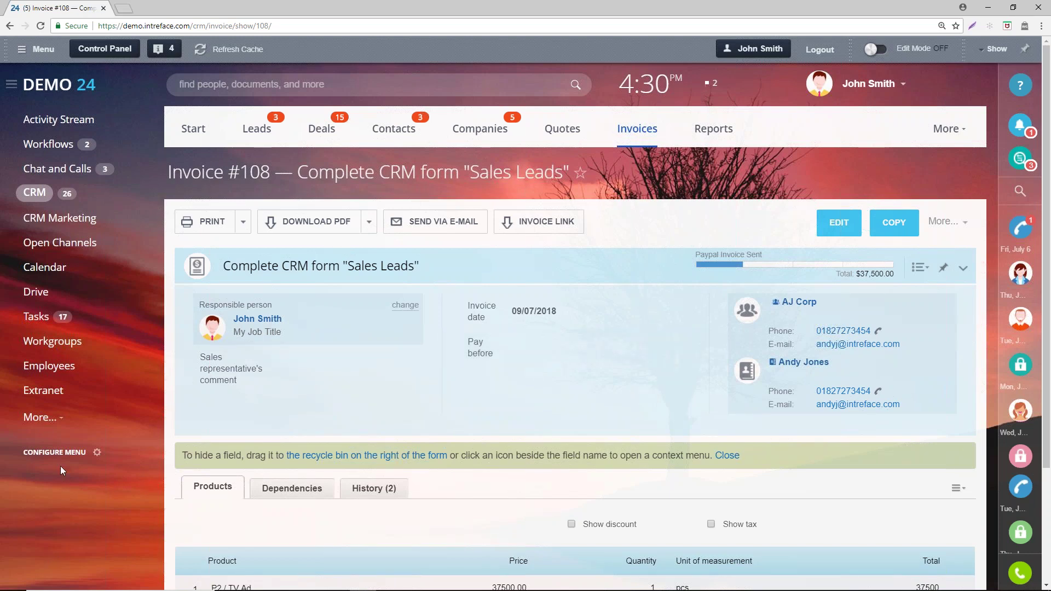
click(45, 421)
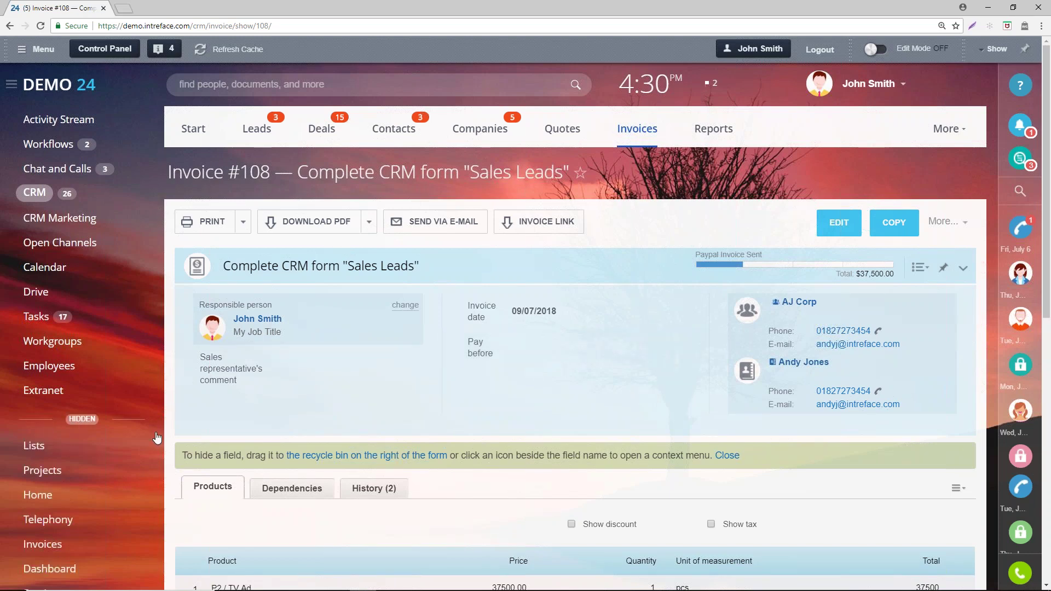
scroll(157, 437, down, 5)
scroll(157, 437, down, 1)
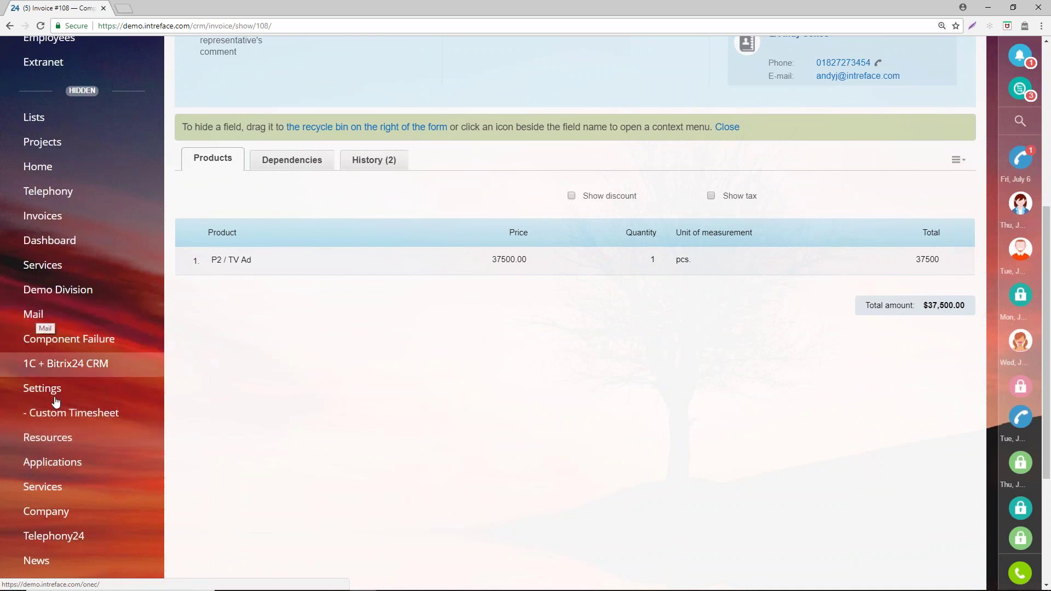
middle_click(57, 467)
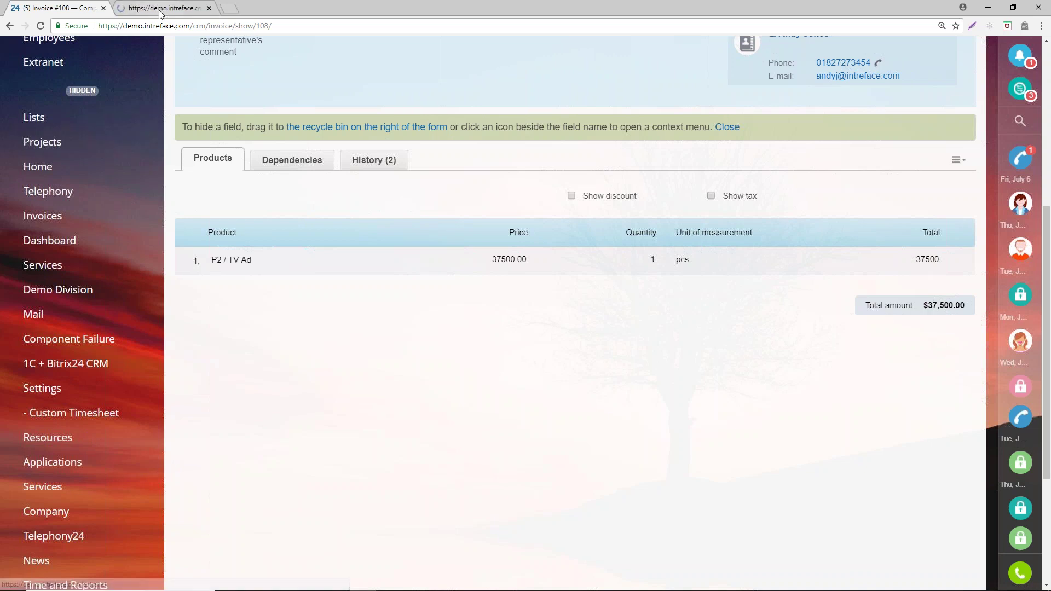
click(159, 8)
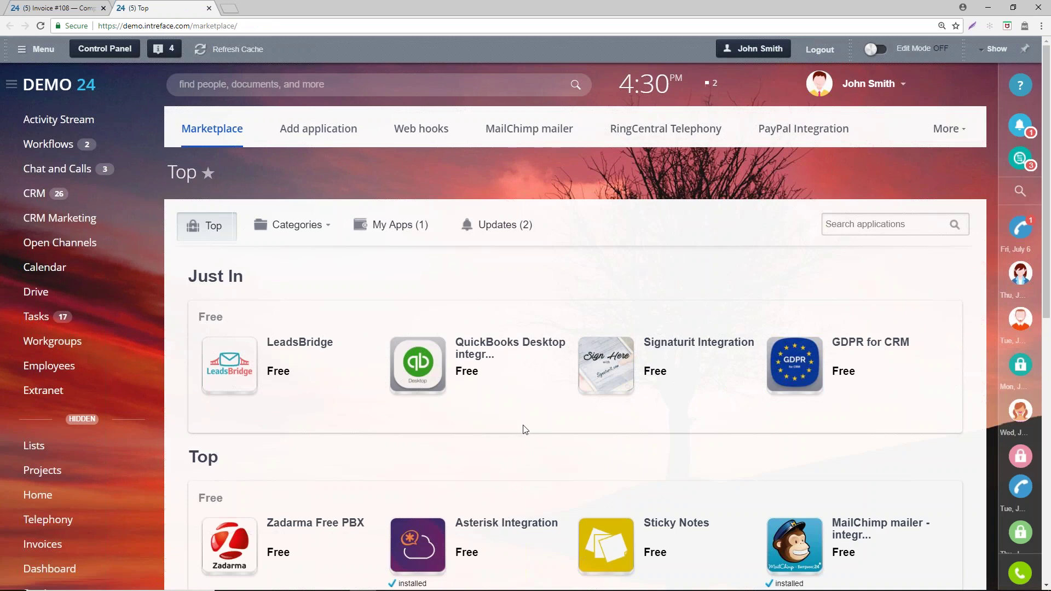
Step: Search the applications marketplace for 'paypal' and open the PayPal Integration app
scroll(524, 428, down, 2)
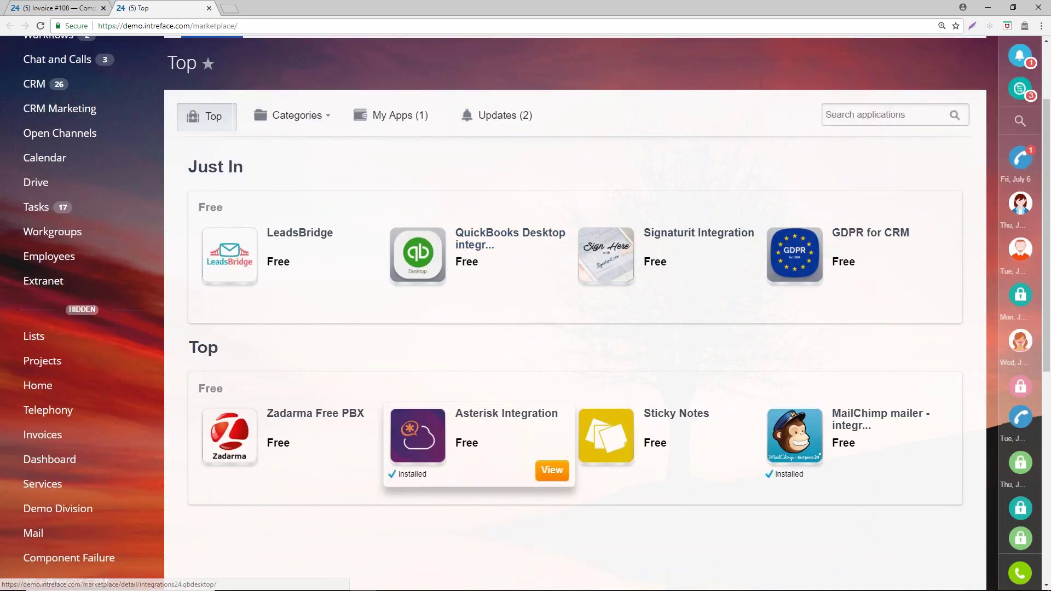
scroll(567, 400, up, 1)
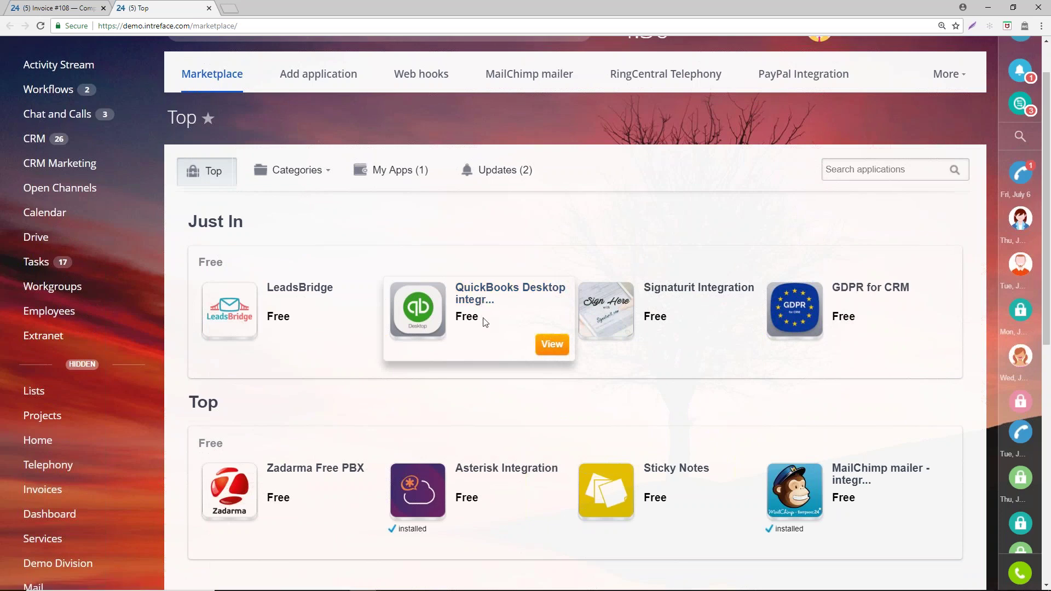
scroll(548, 306, up, 1)
click(880, 225)
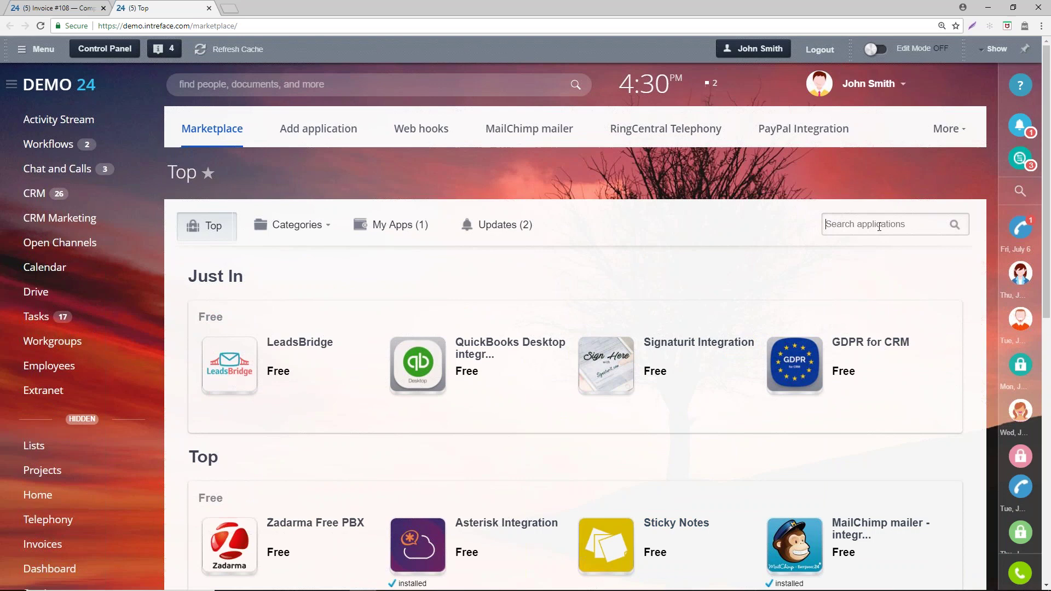
text(paypal)
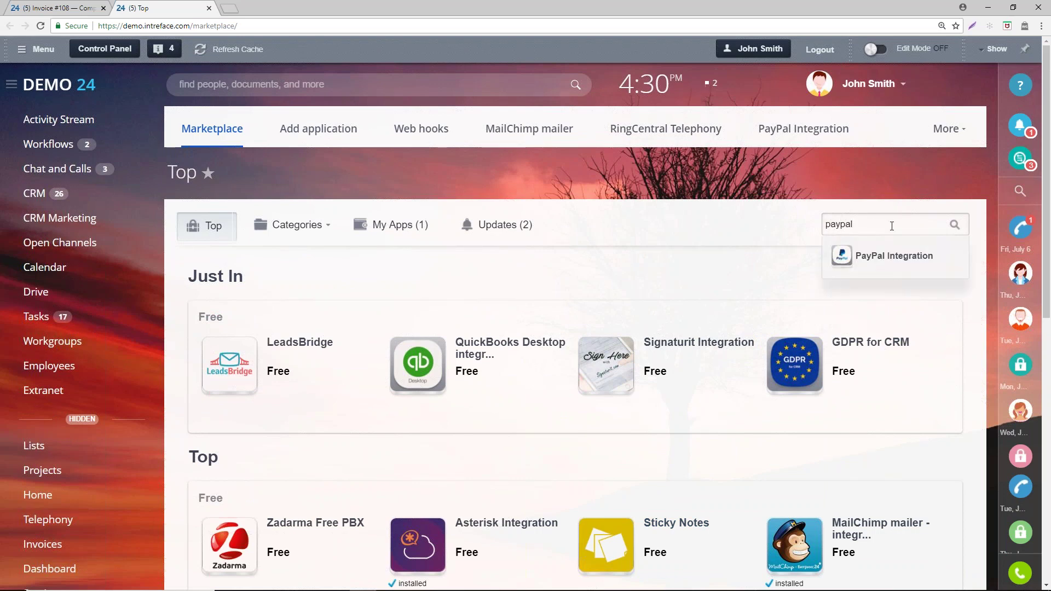
click(893, 255)
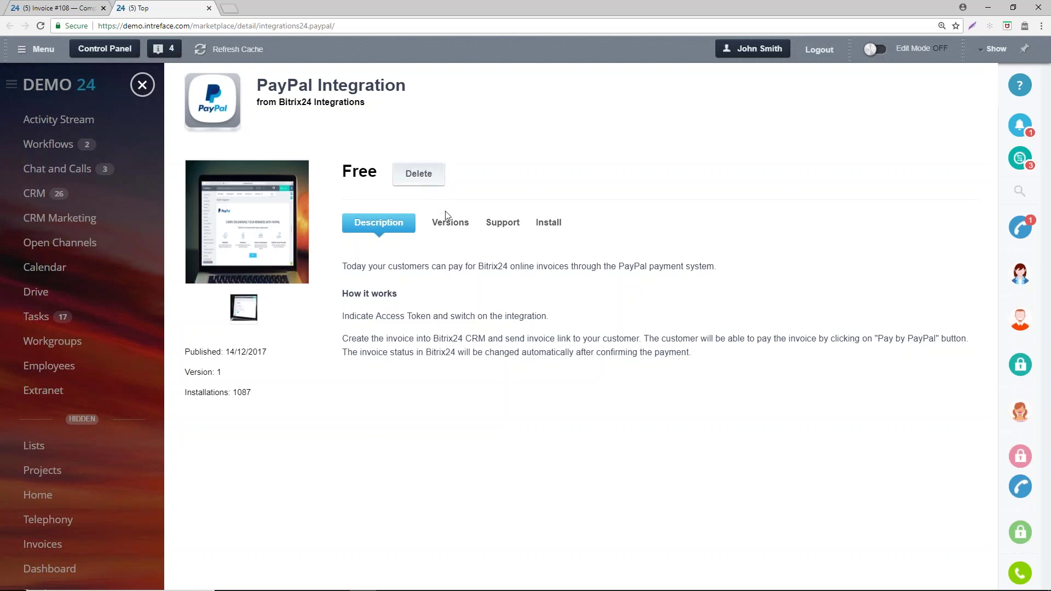
Step: Review the PayPal Integration settings page, then go back to the Invoice #108 tab
click(144, 88)
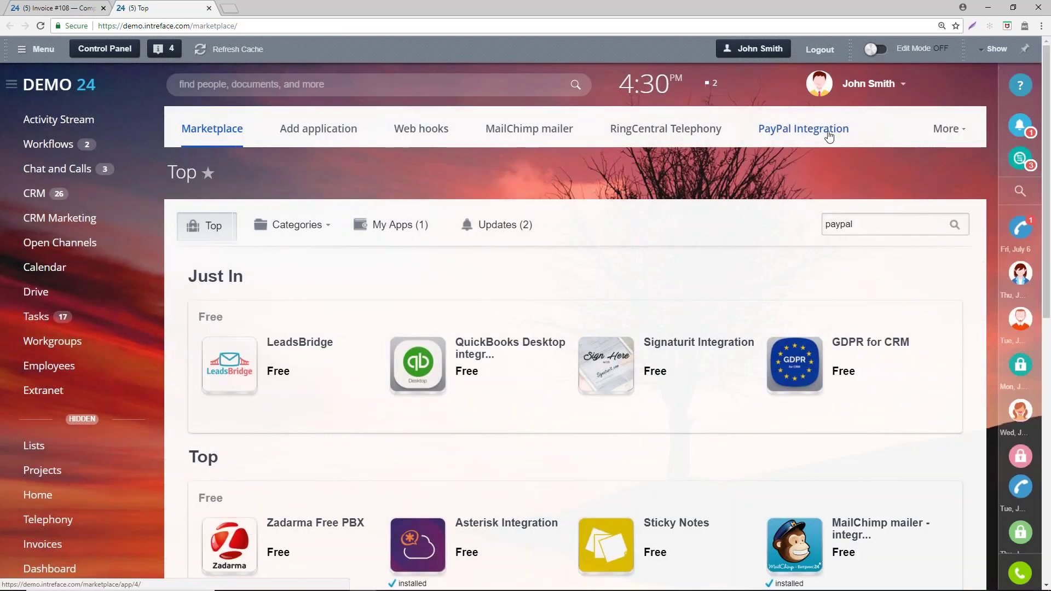
click(829, 132)
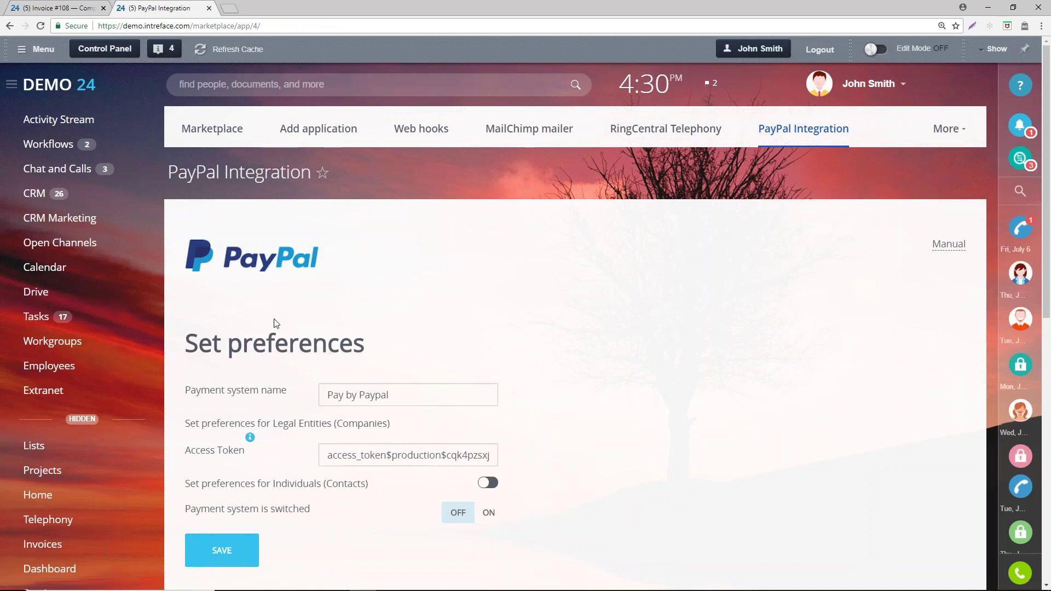
click(103, 5)
Step: Close the PayPal Integration tab and copy Invoice #108's public payment link
click(209, 8)
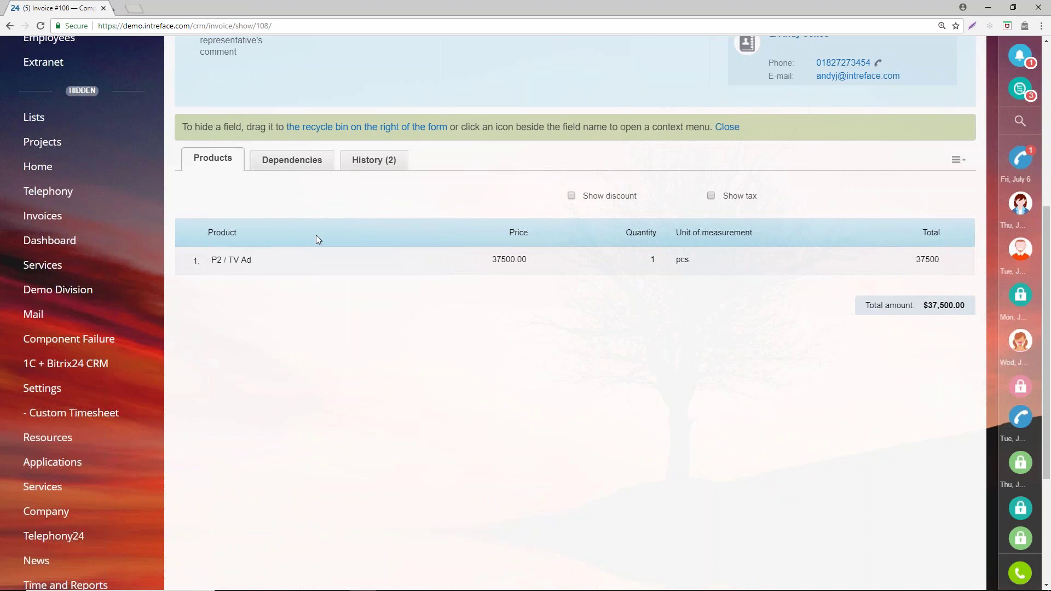
scroll(380, 301, up, 6)
click(551, 223)
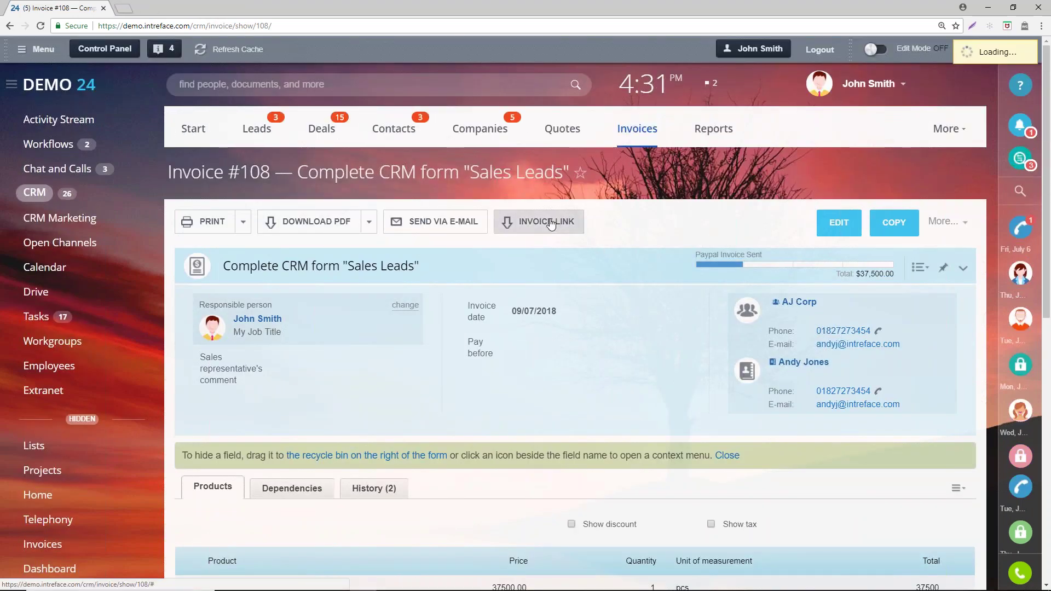
click(522, 257)
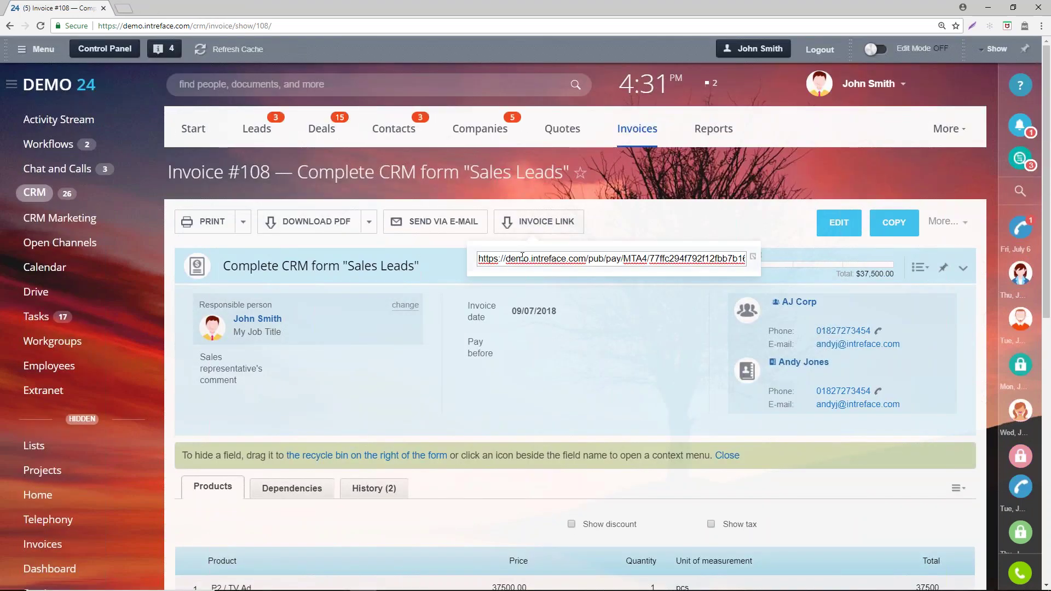
key(ctrl+a)
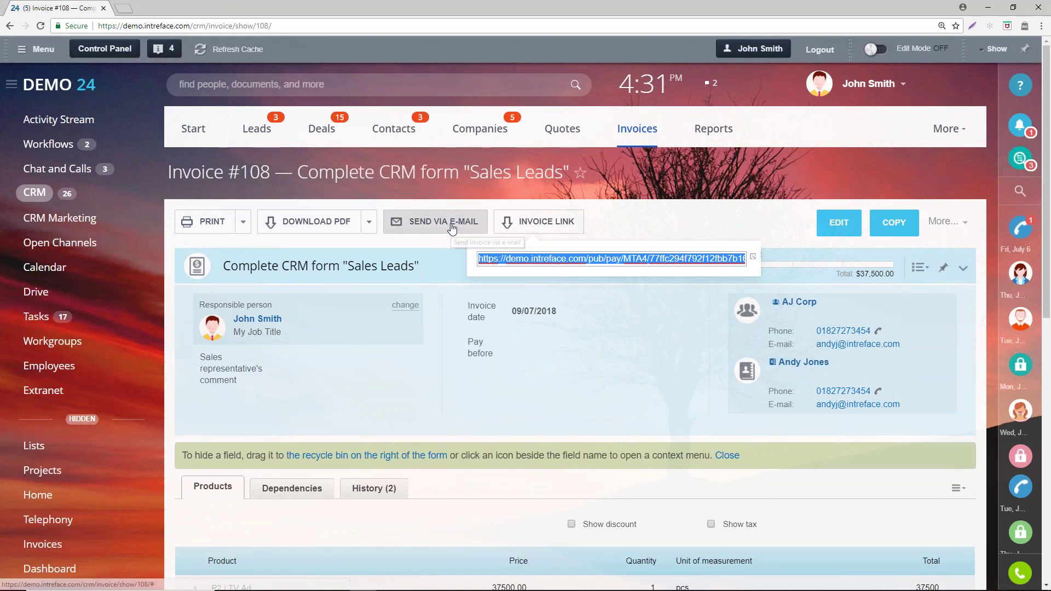
Step: Compose the invoice e-mail with 'Hello', 'Please find your invoice' and the pasted link, checking its HTML
click(433, 222)
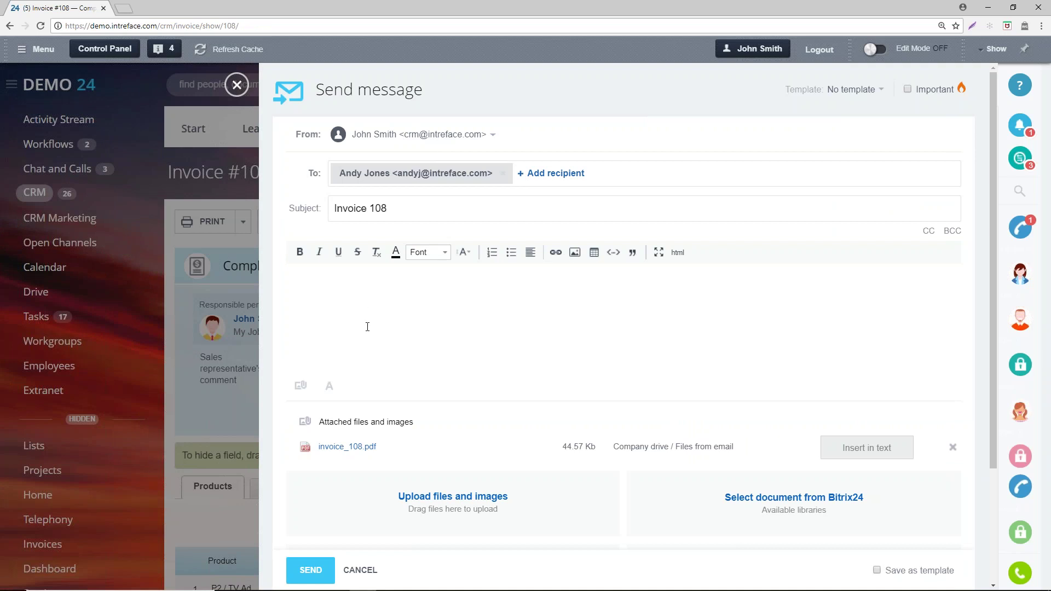
text(Hello)
key(Return)
text(Please find your invoice:)
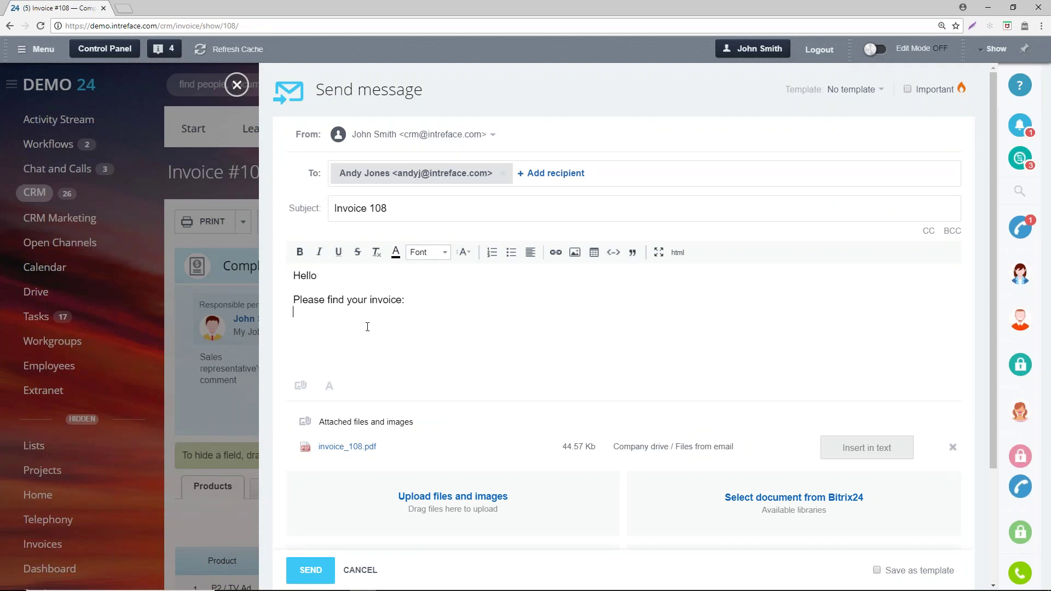
key(Return)
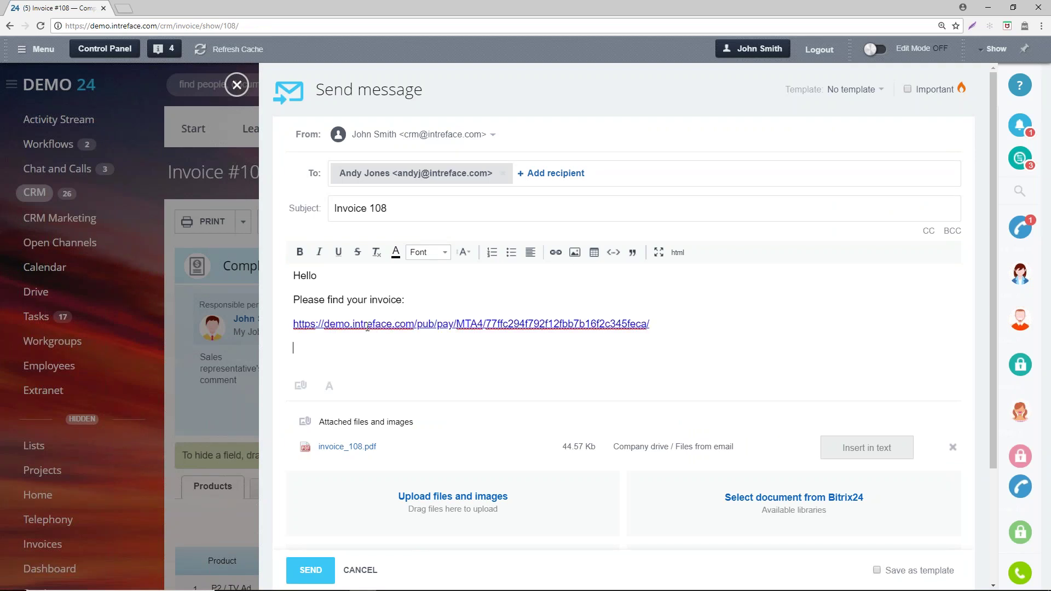
drag(651, 323, 293, 324)
key(ctrl+c)
click(678, 252)
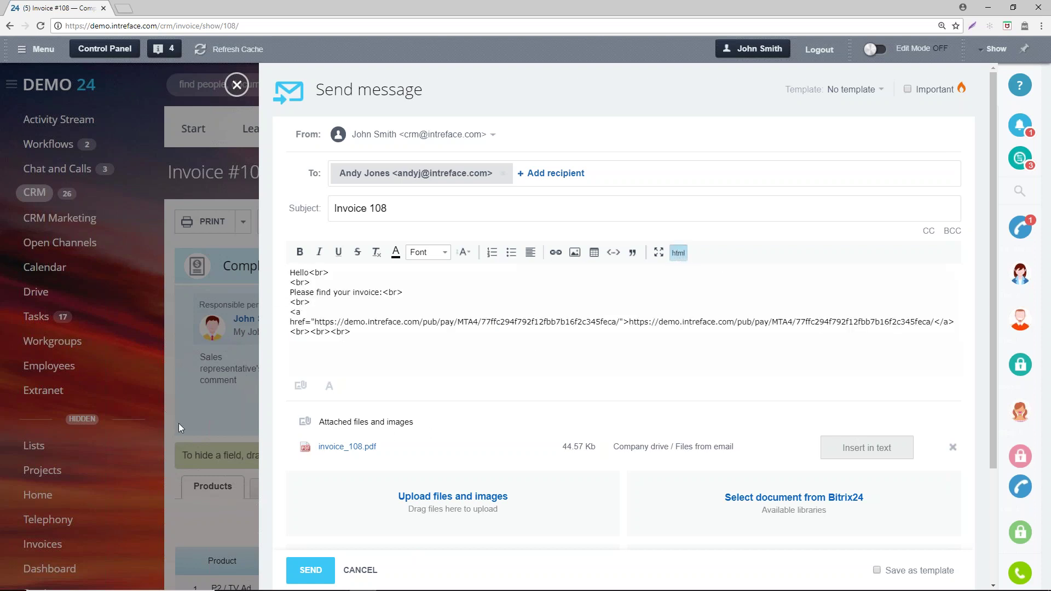
click(678, 252)
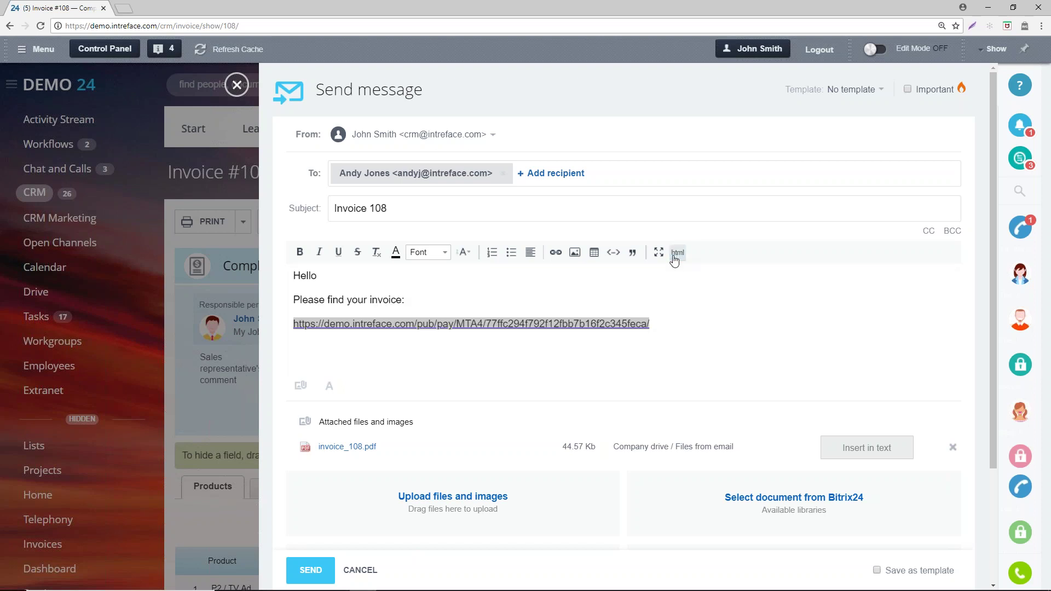
Step: Sign the message off with 'Thanks, Bitrix' and send the invoice e-mail
click(678, 349)
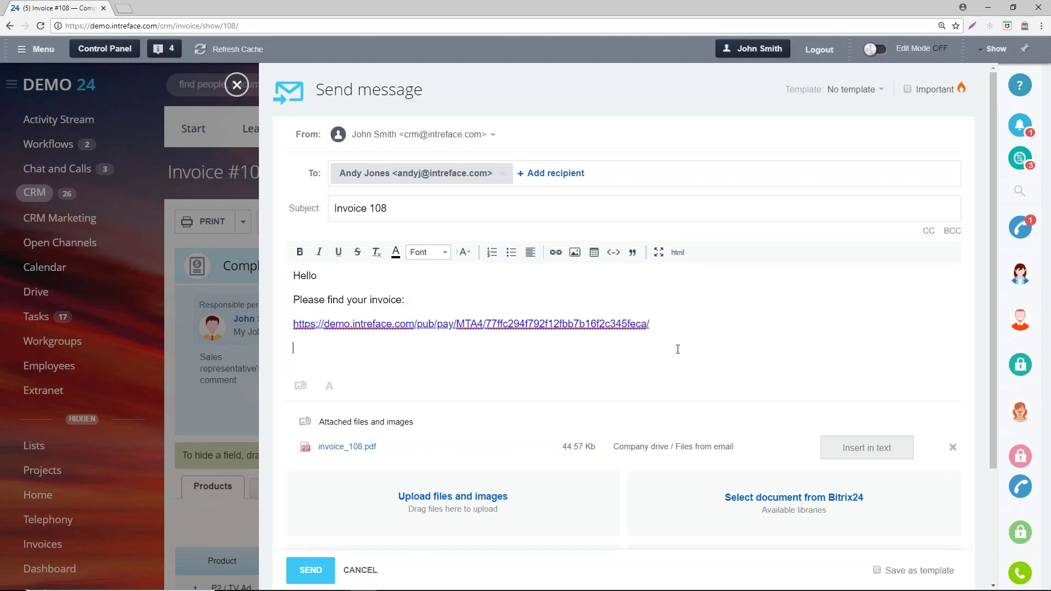
text(Thanks,)
key(Return)
text(Bitrix)
click(317, 571)
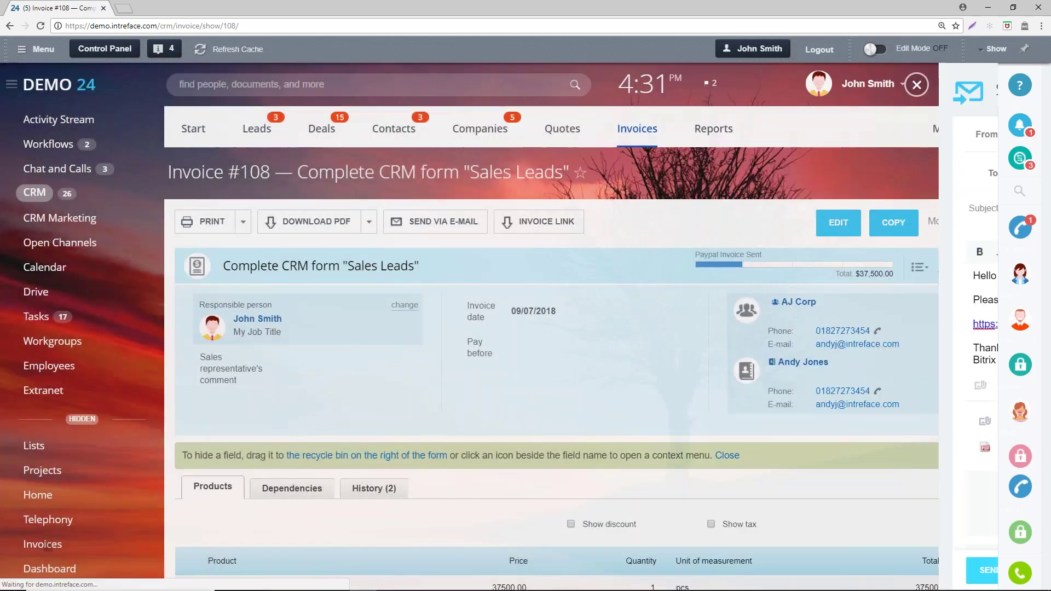
Step: Load the invoice's public payment link in a new tab, then return and close the link popup
click(542, 222)
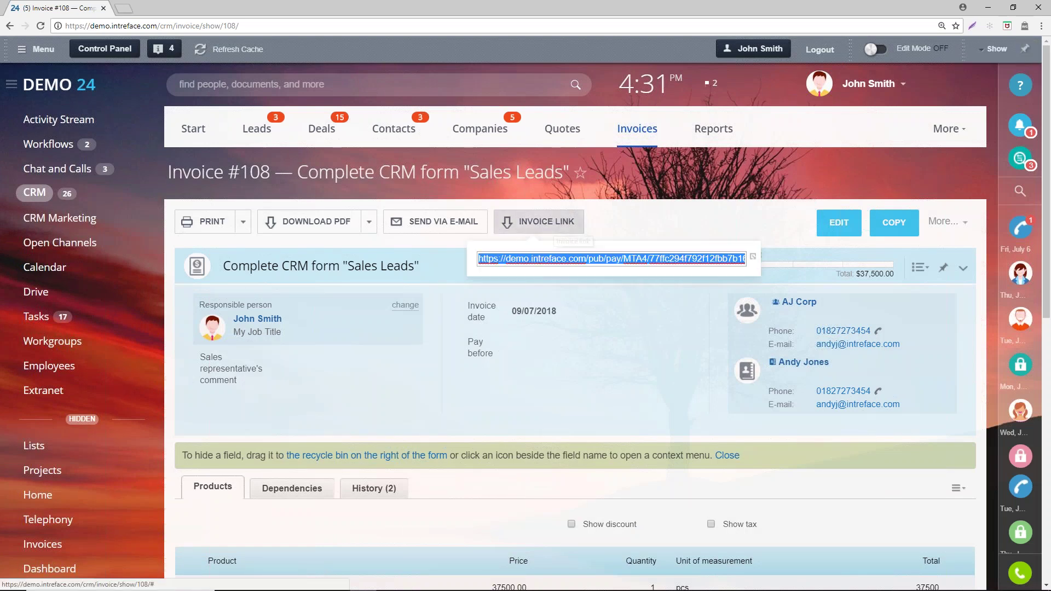
click(123, 9)
key(ctrl+v)
key(Return)
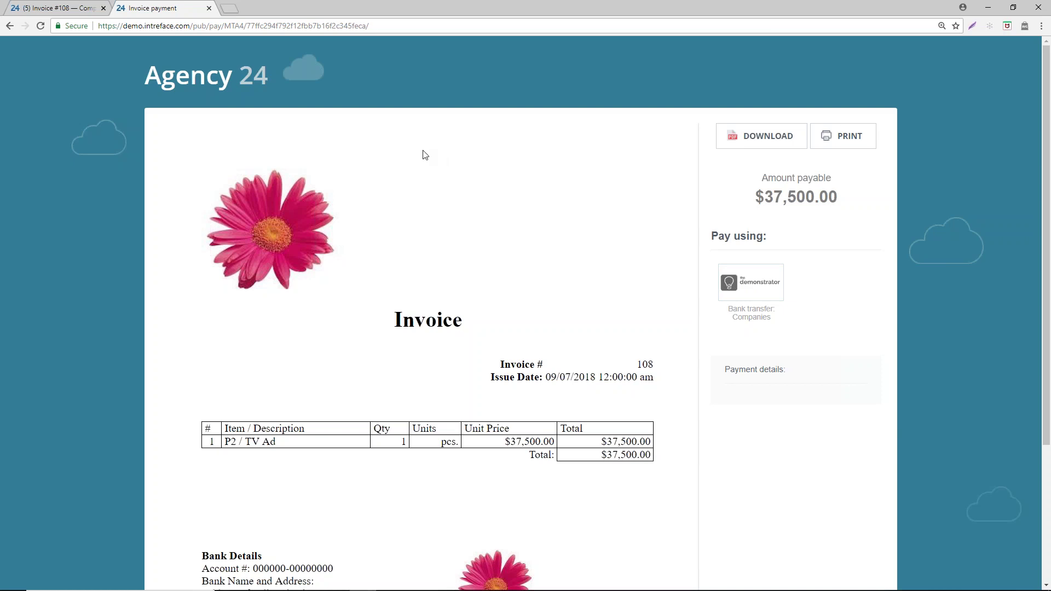
click(35, 5)
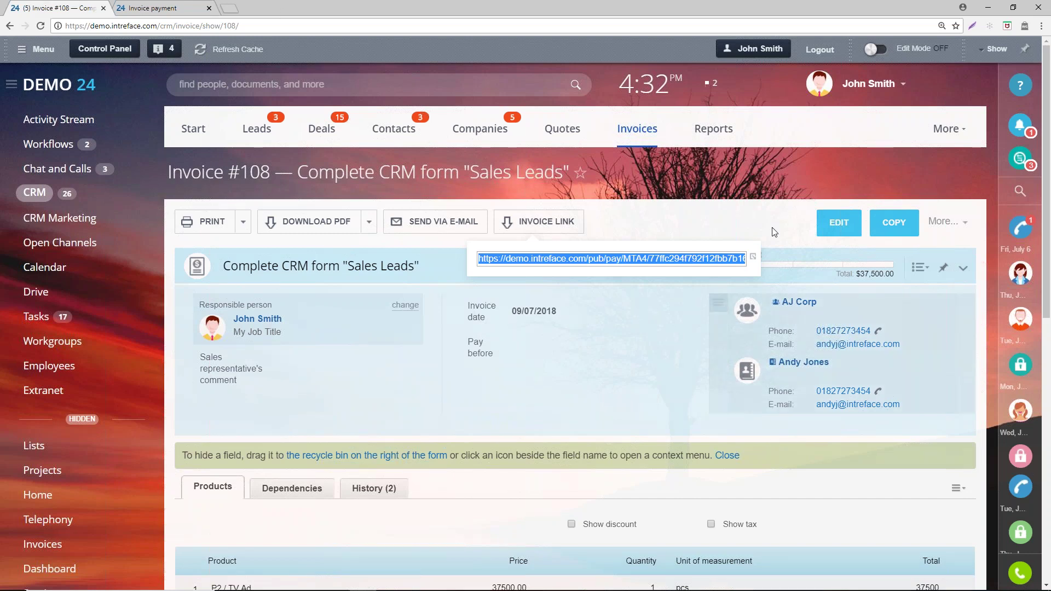
click(637, 188)
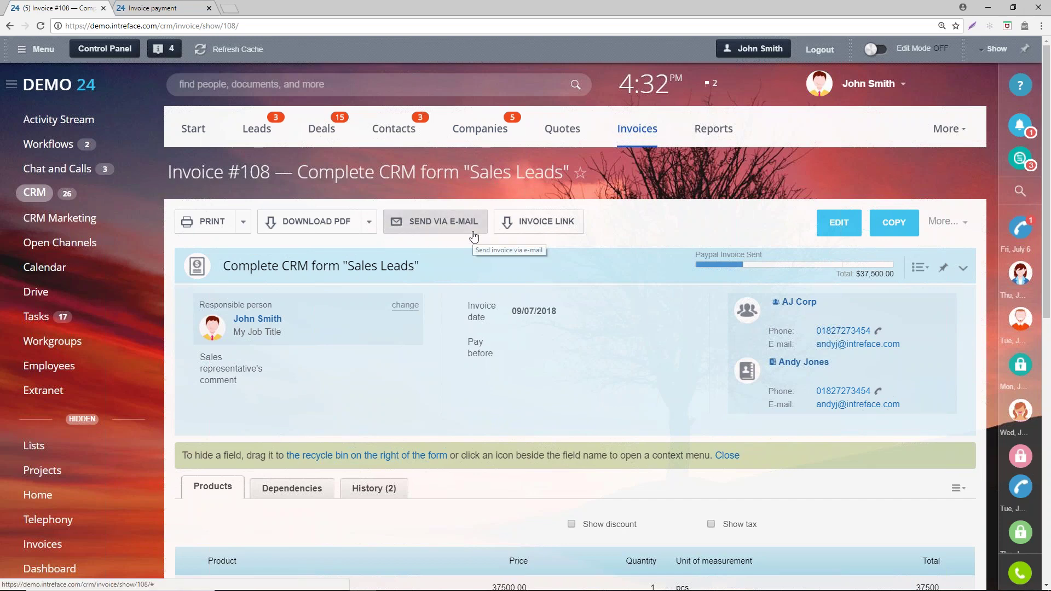
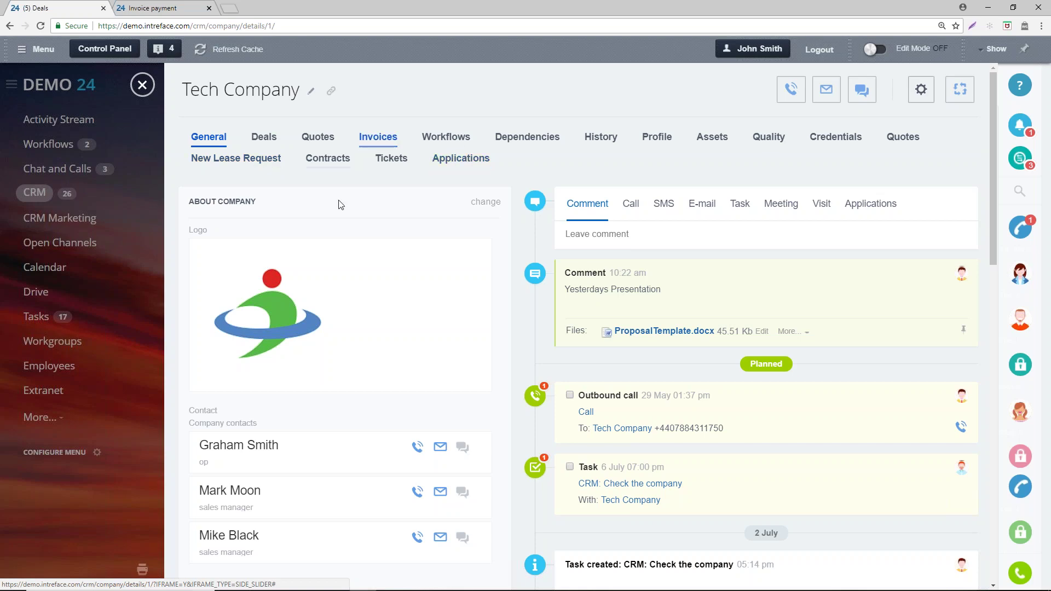
Step: Return to Deals, open deal XYZ100 and review its Automation tab's stage triggers and rules
click(142, 84)
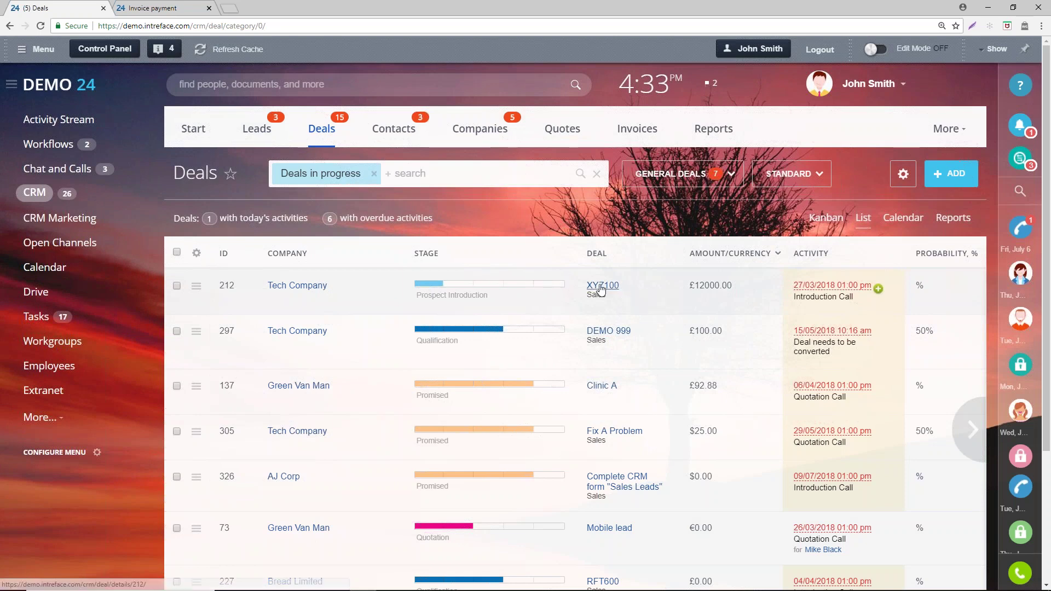
click(602, 286)
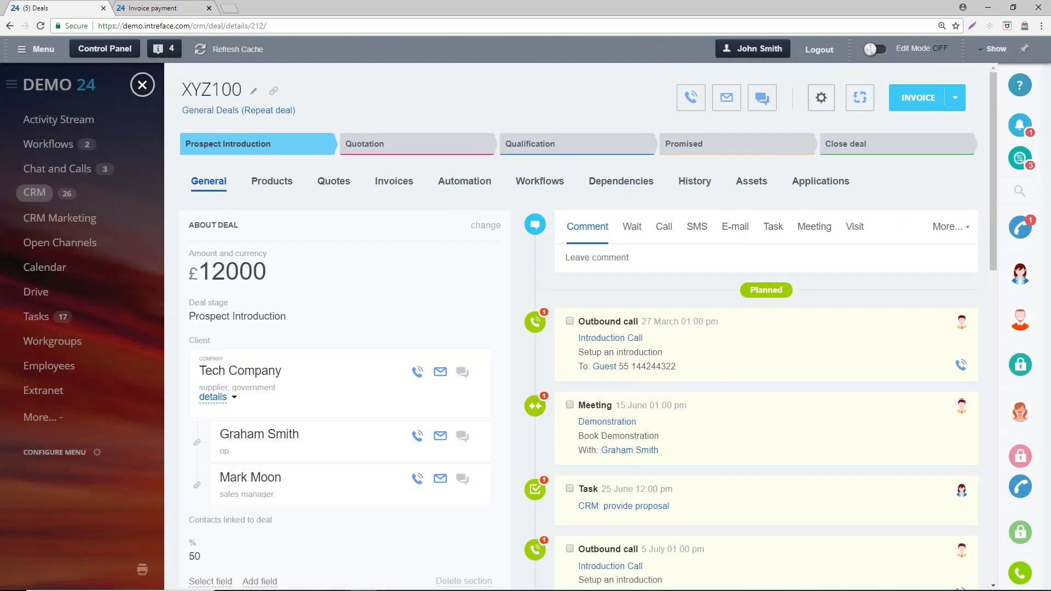
click(470, 185)
scroll(613, 362, down, 2)
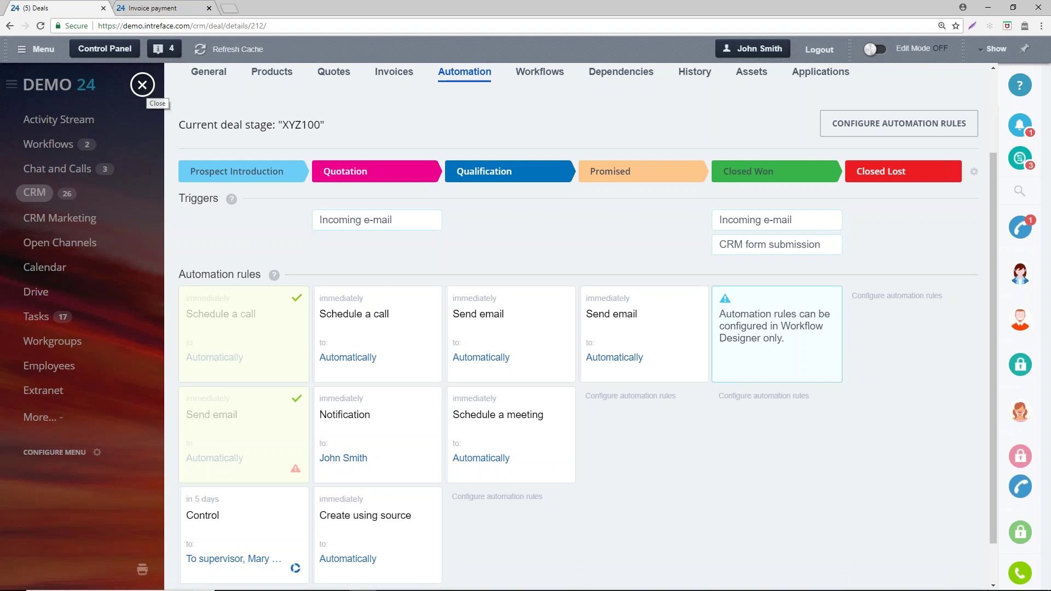
scroll(252, 178, up, 1)
scroll(251, 178, up, 3)
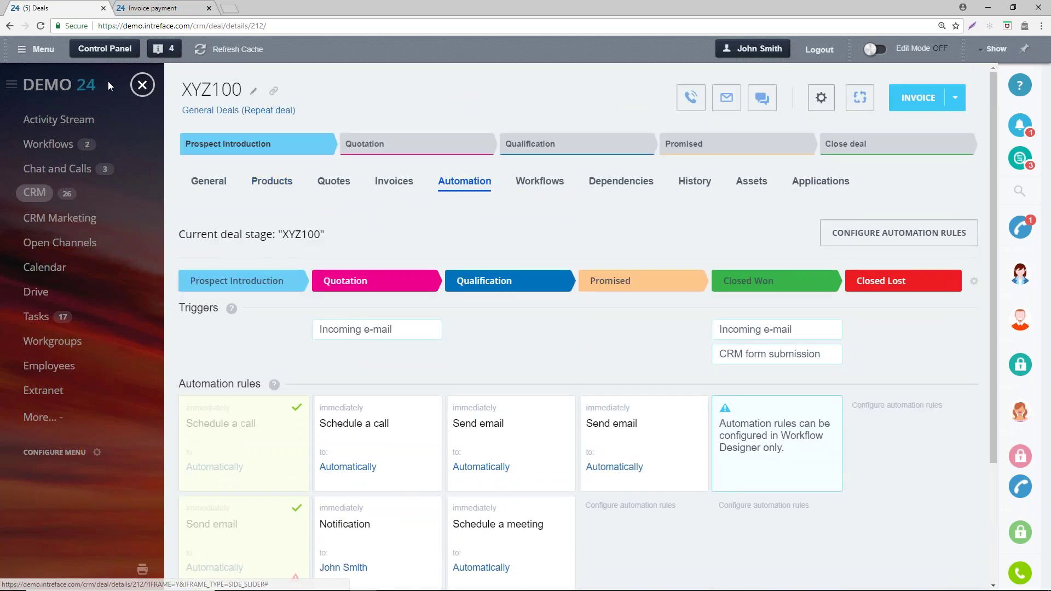
Step: Close the deal, go to E-mail integration from the user menu and choose the Gmail tile
click(142, 85)
click(924, 85)
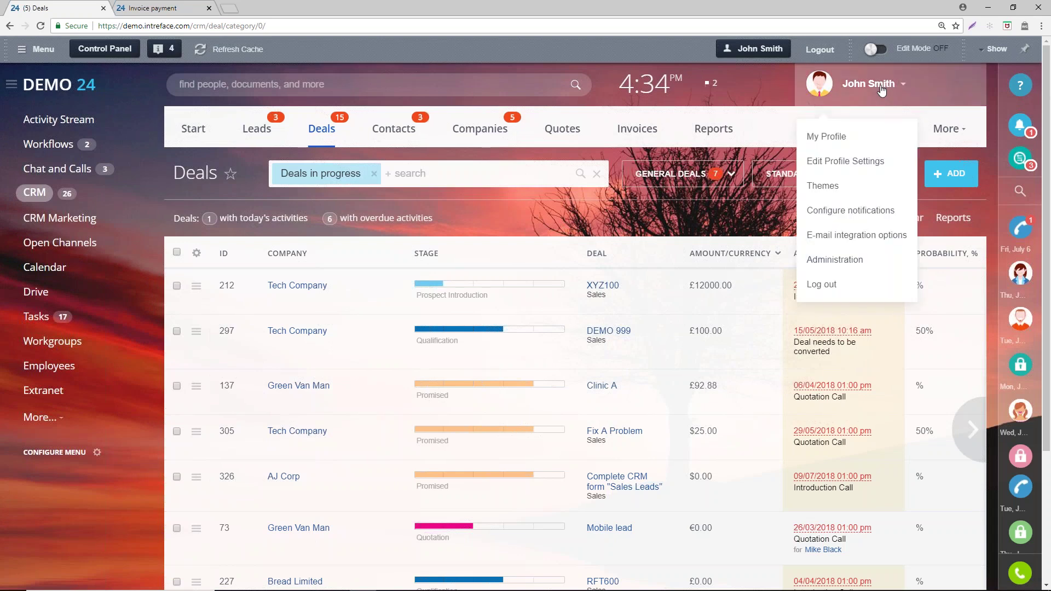
click(865, 233)
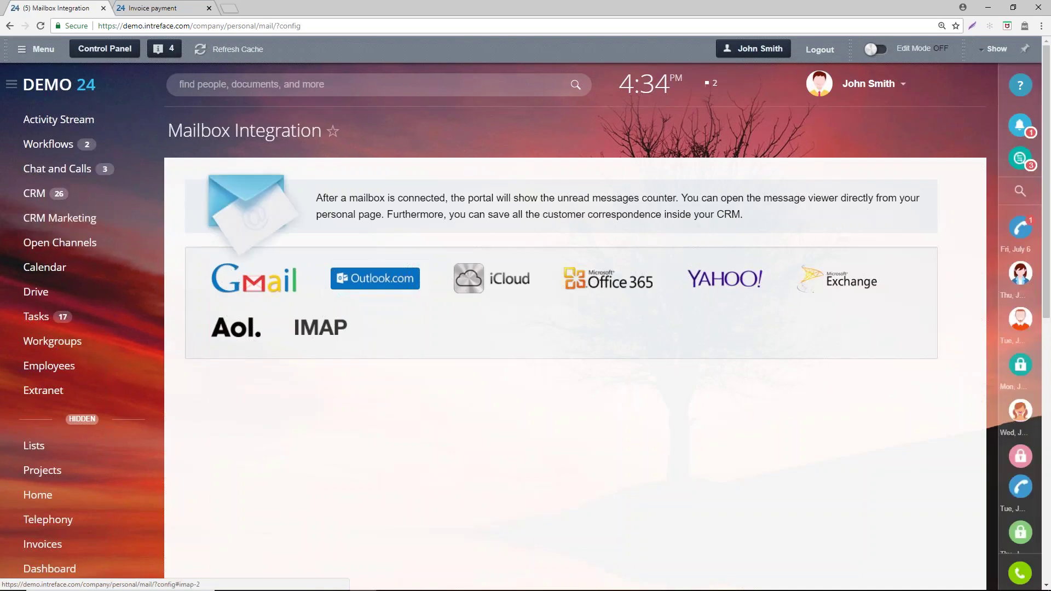
click(262, 291)
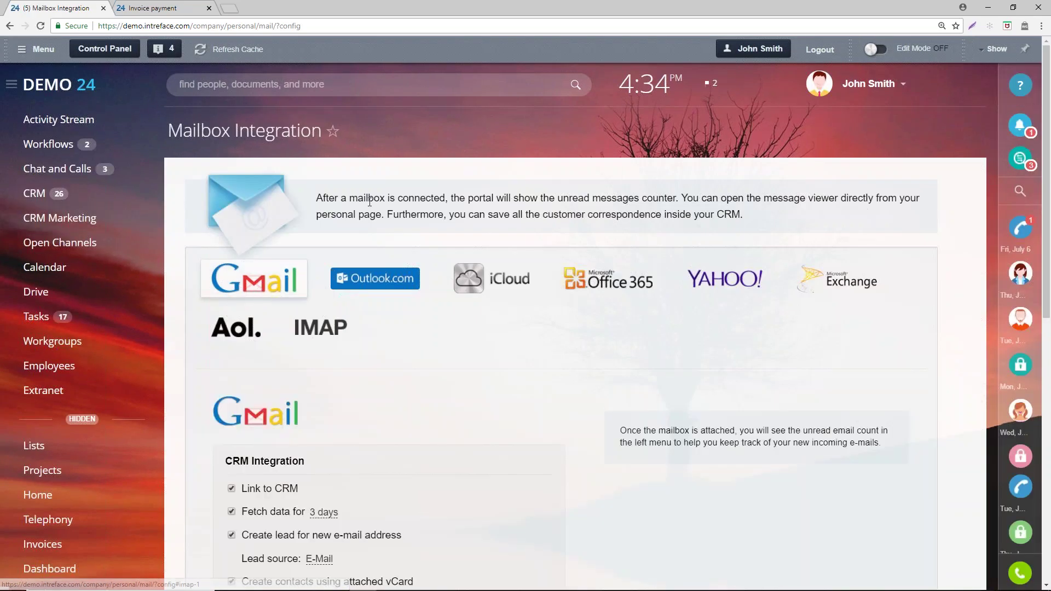
scroll(262, 292, down, 1)
scroll(457, 53, up, 1)
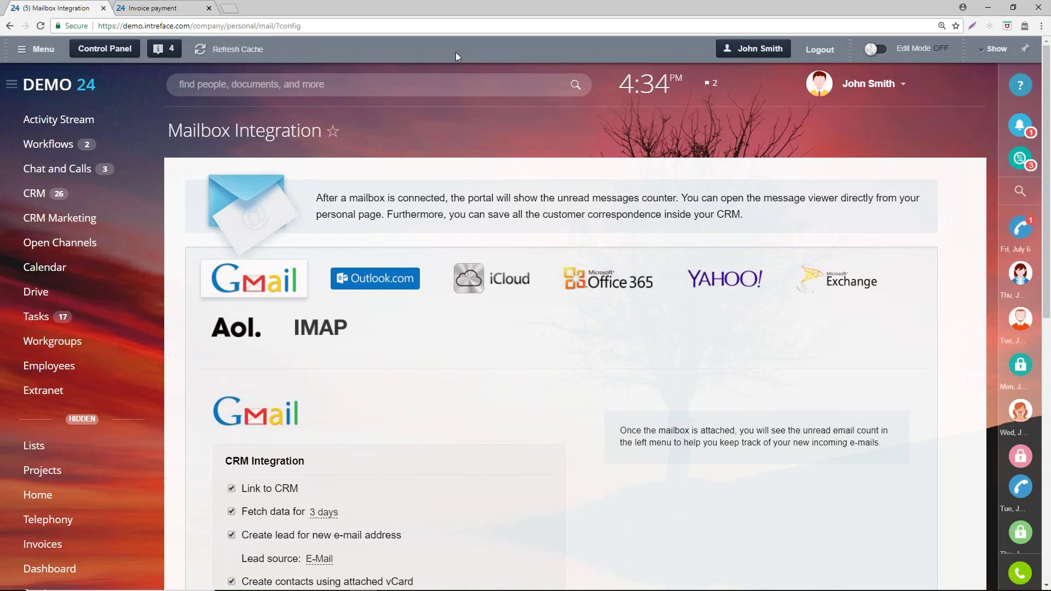
click(888, 93)
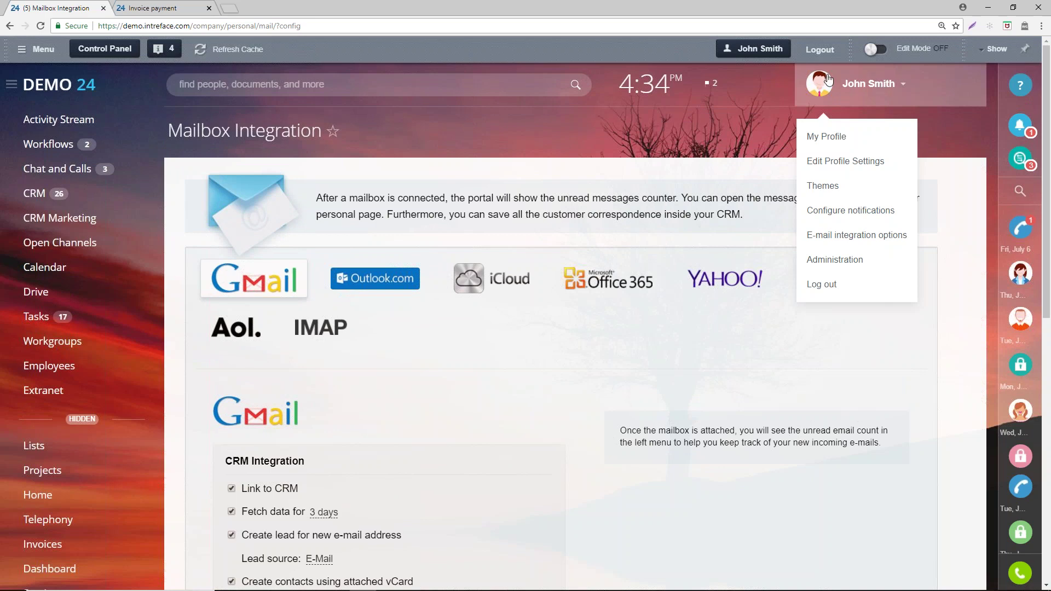
click(447, 368)
scroll(446, 368, down, 4)
scroll(250, 189, up, 3)
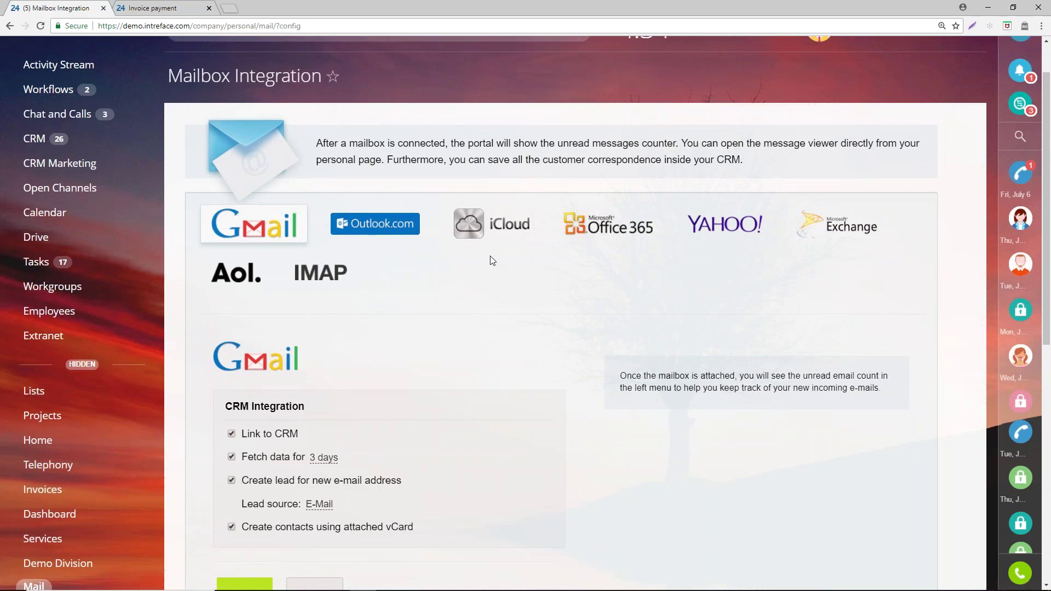
scroll(493, 261, down, 2)
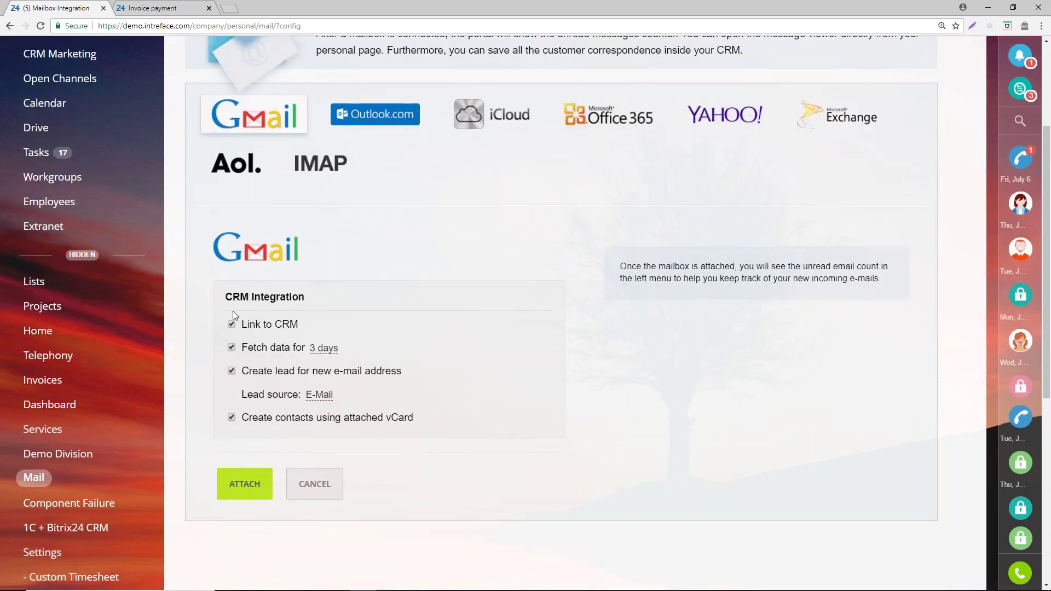
drag(225, 293, 309, 296)
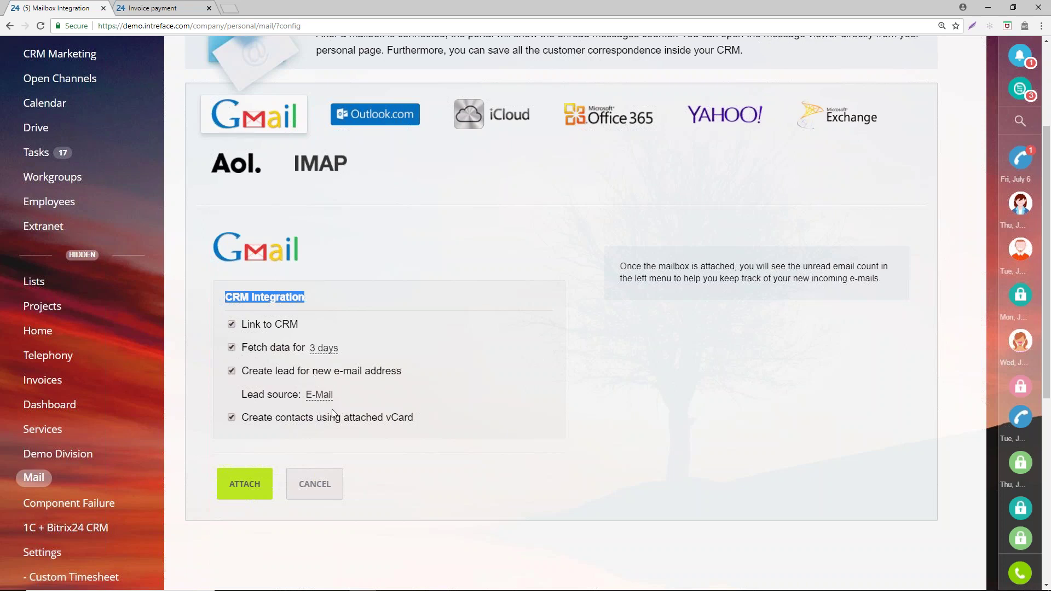
click(261, 371)
click(357, 371)
right_click(357, 371)
click(314, 371)
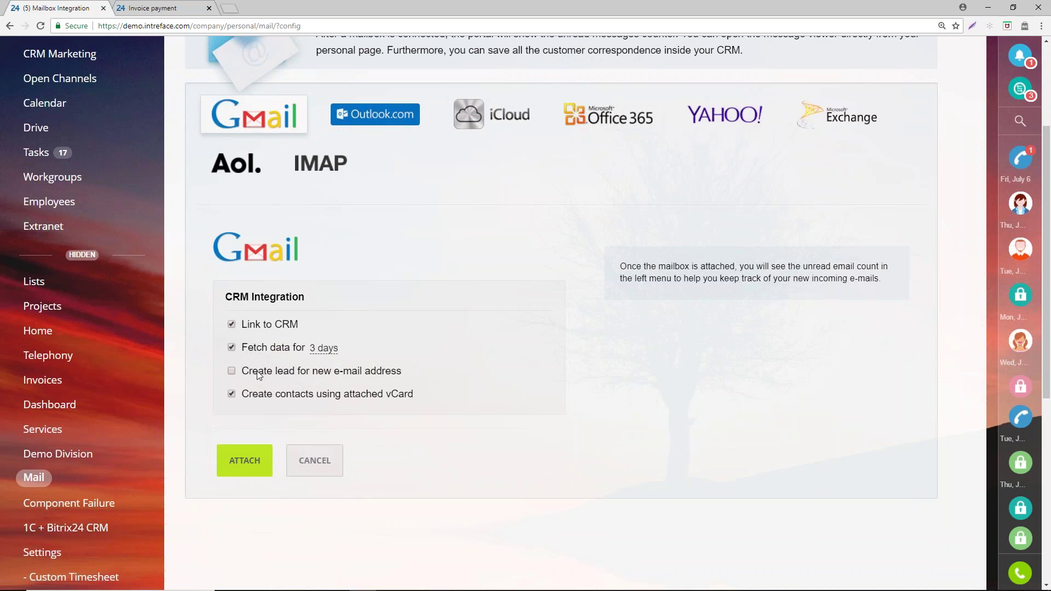
click(231, 371)
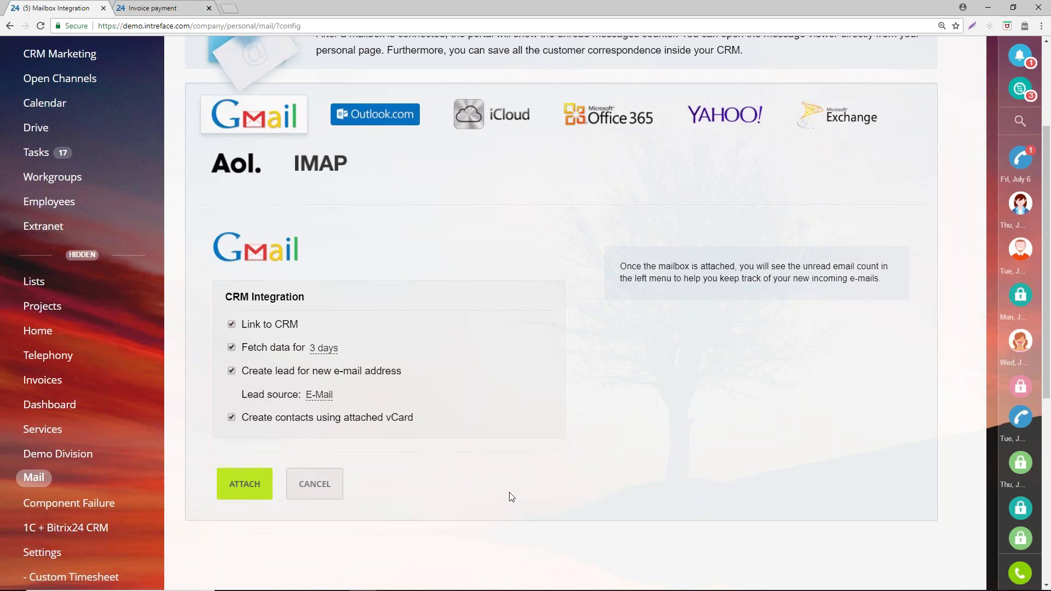
scroll(511, 497, up, 3)
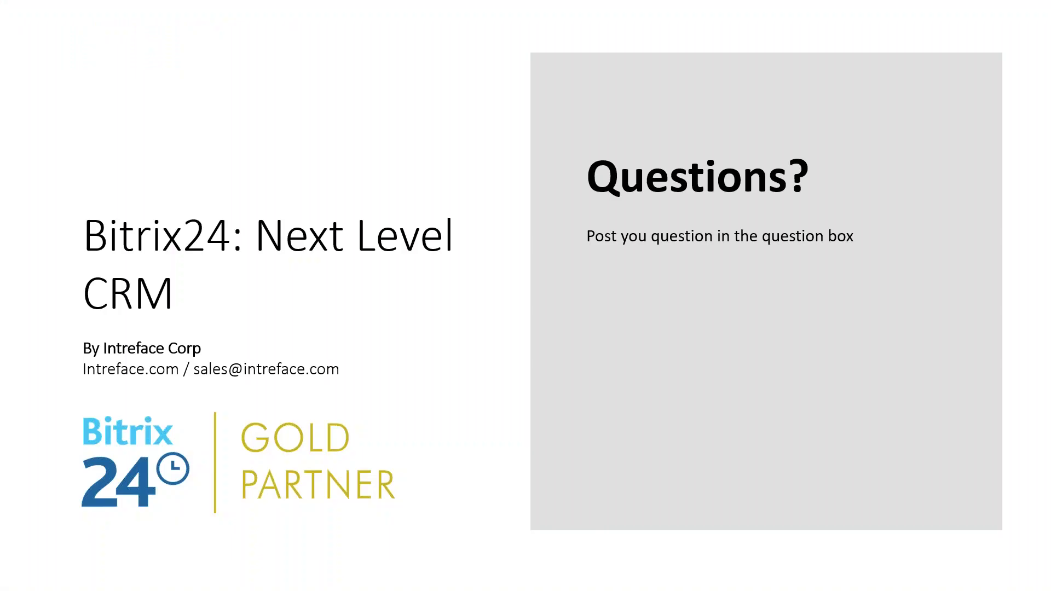
Step: Open CRM Start to see the Telephony, Messengers and CRM form communication overview
click(689, 362)
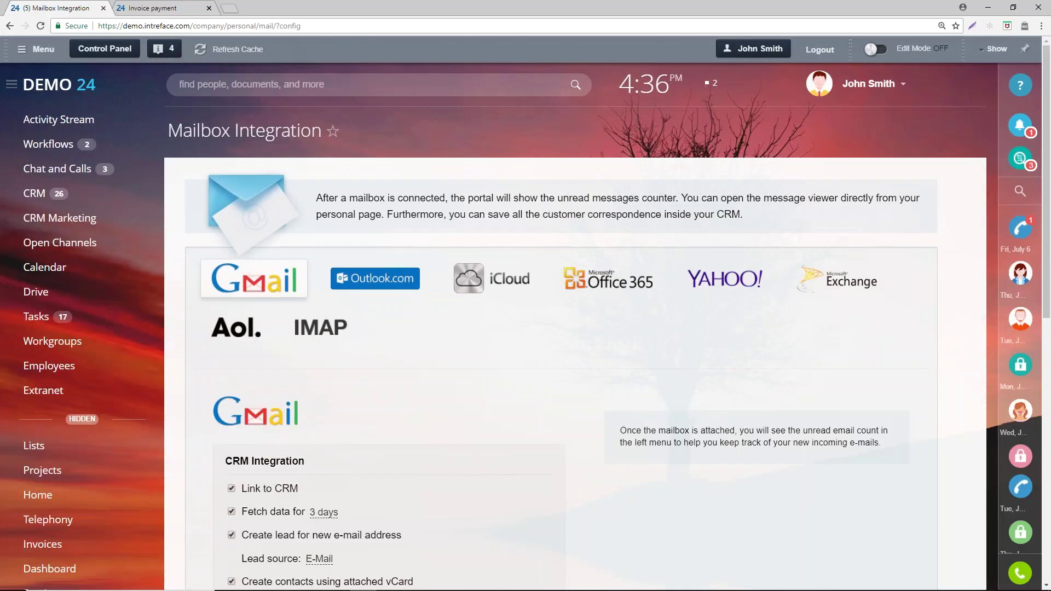
click(34, 193)
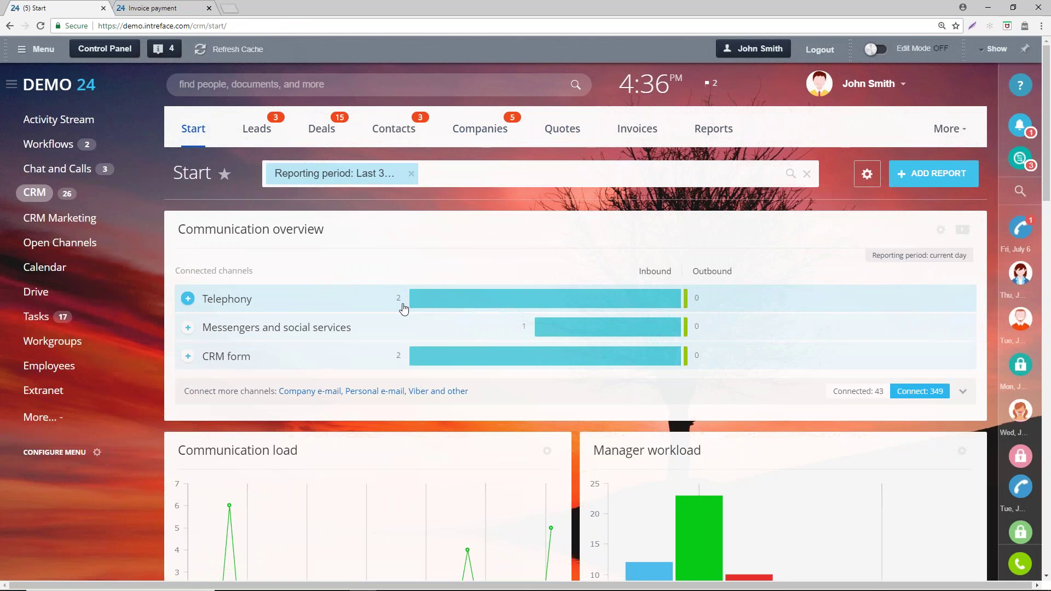
scroll(404, 307, down, 1)
scroll(403, 307, up, 1)
click(927, 180)
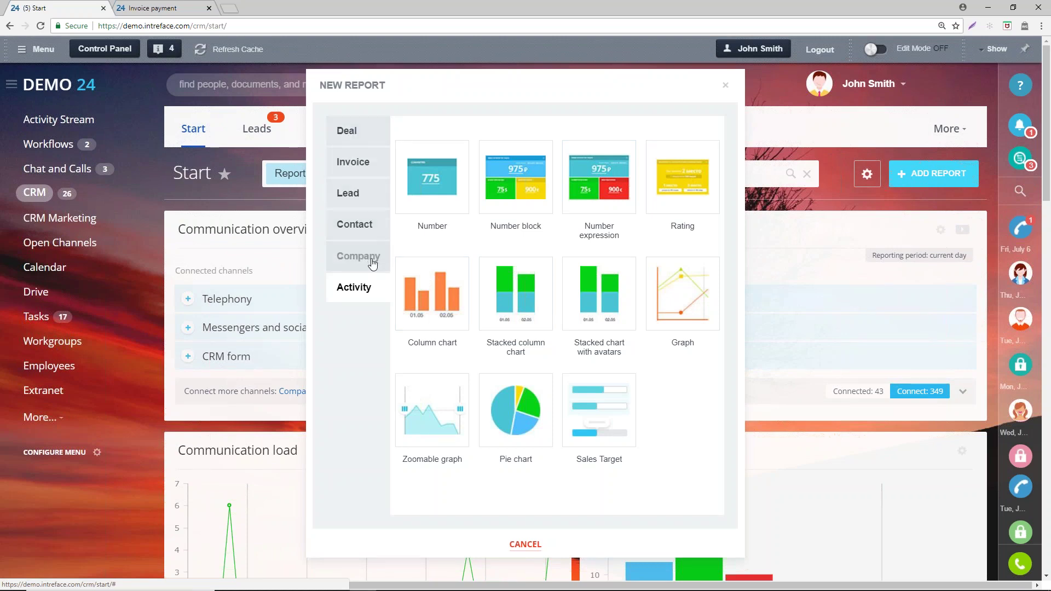
click(725, 86)
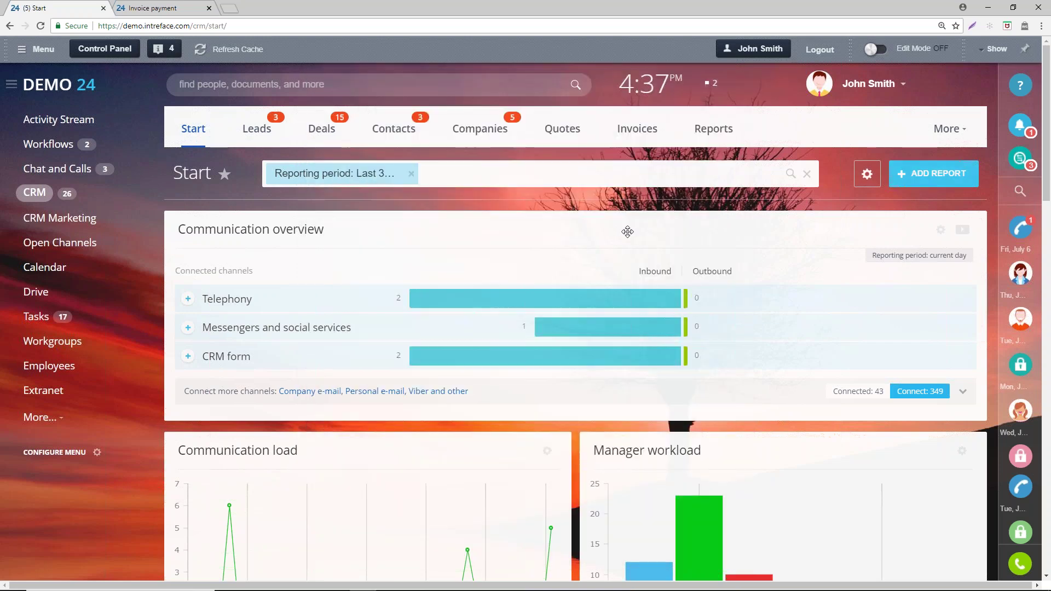
drag(736, 230, 678, 301)
drag(737, 285, 640, 327)
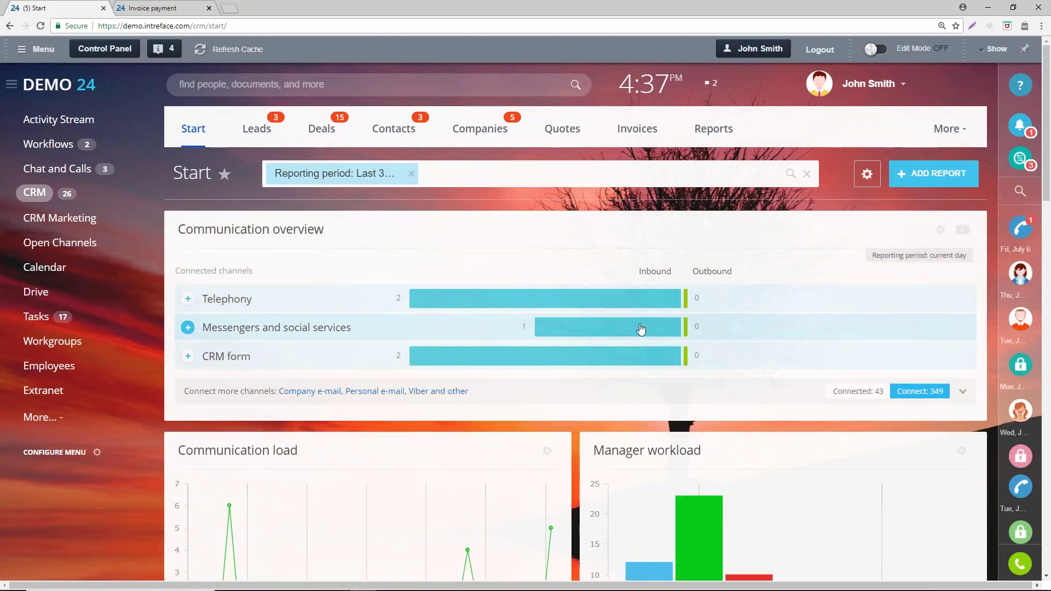
Step: Look over the dashboard settings, then filter the dashboard to one responsible employee
click(868, 174)
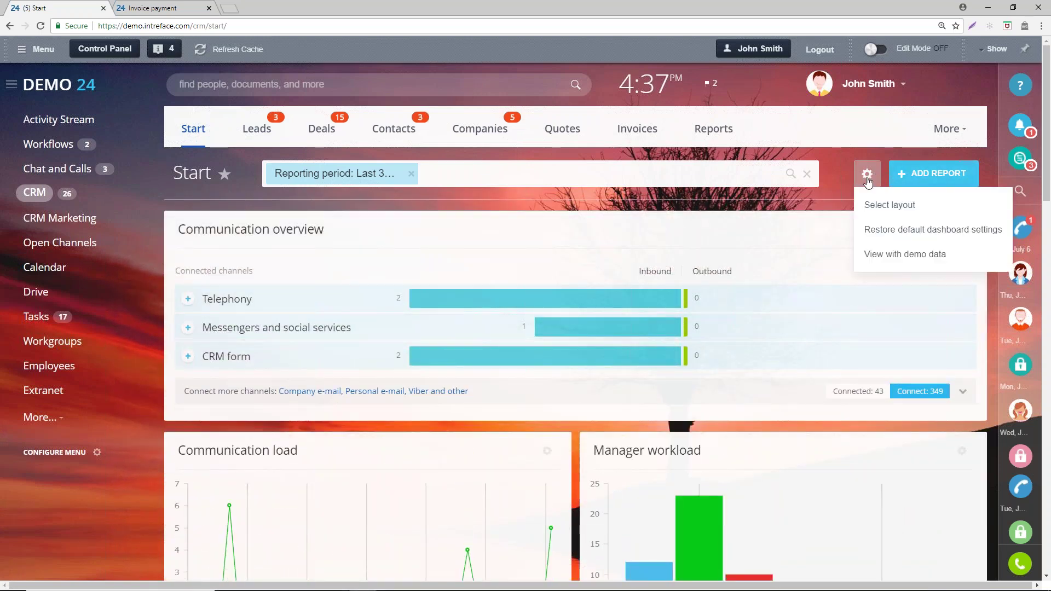
click(803, 202)
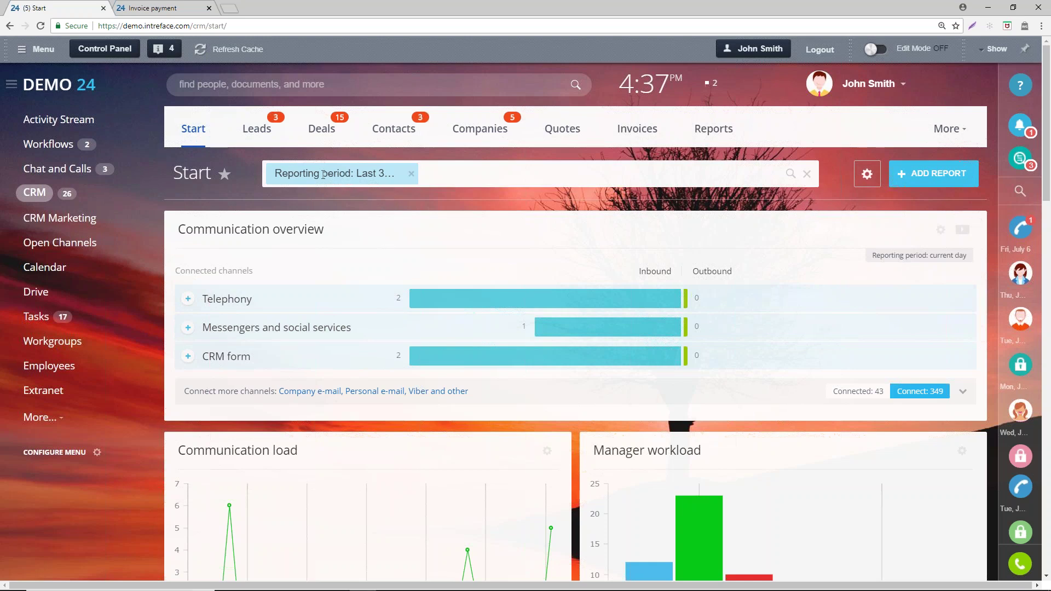
click(446, 173)
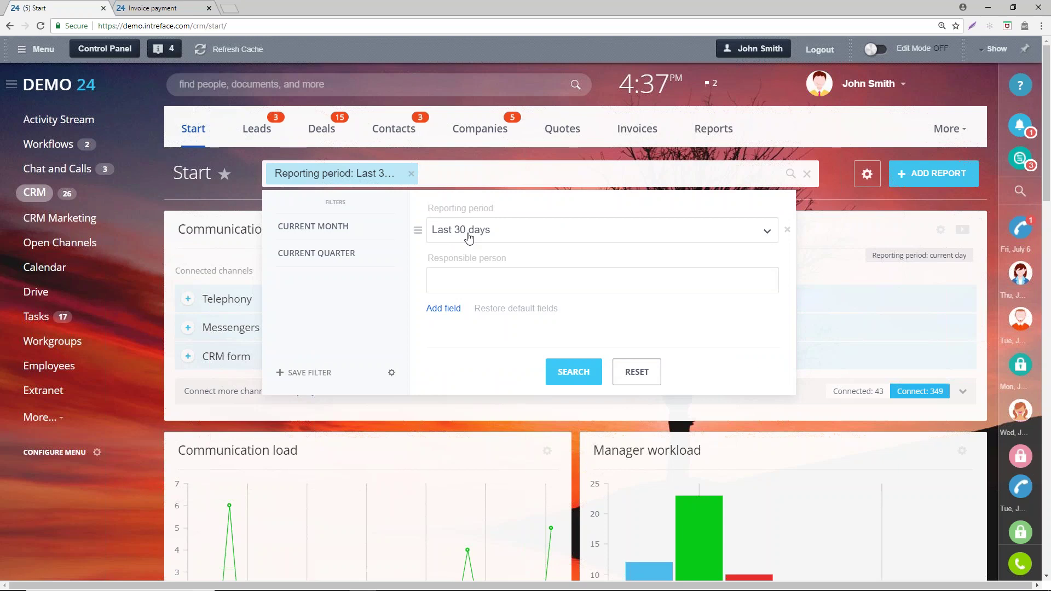
click(820, 193)
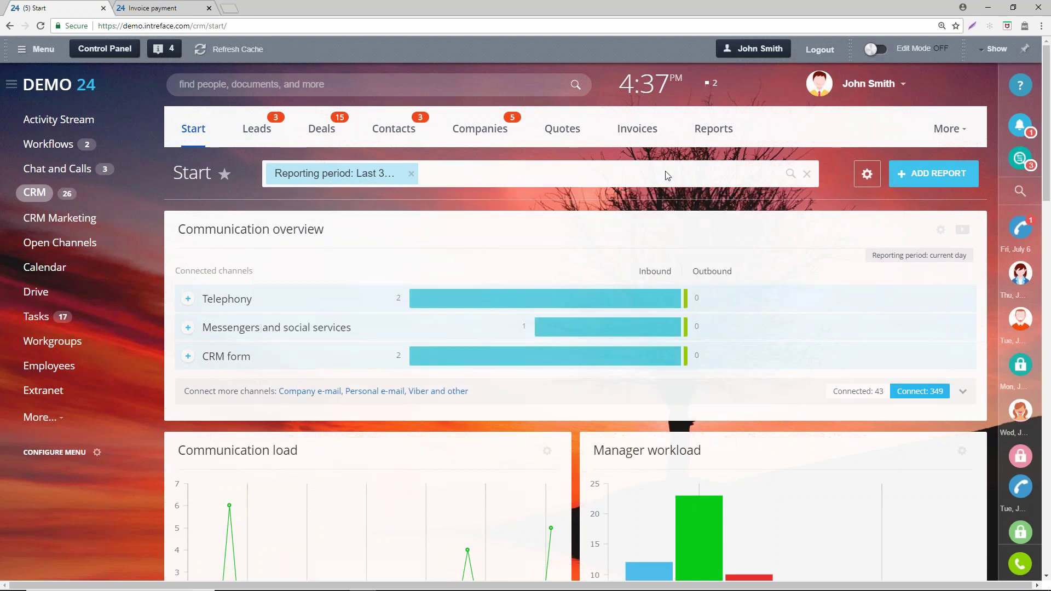
click(597, 172)
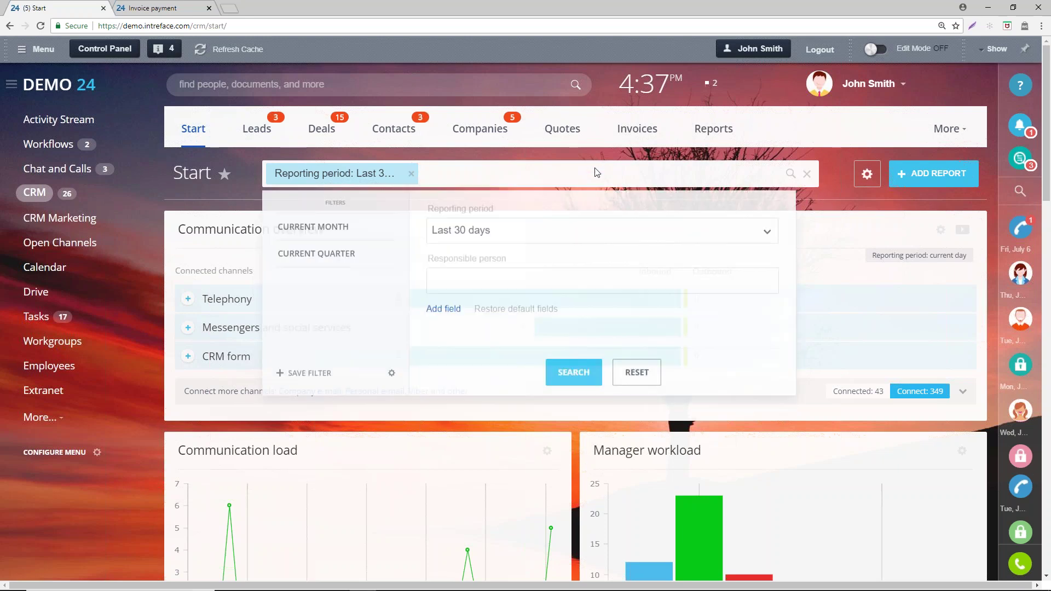
click(467, 284)
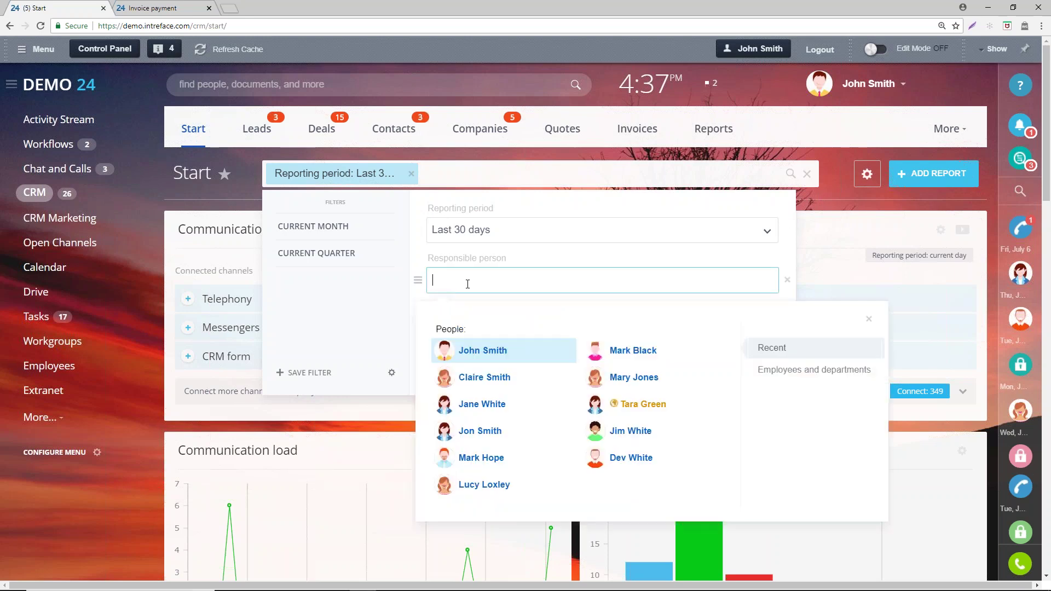
click(470, 353)
click(582, 372)
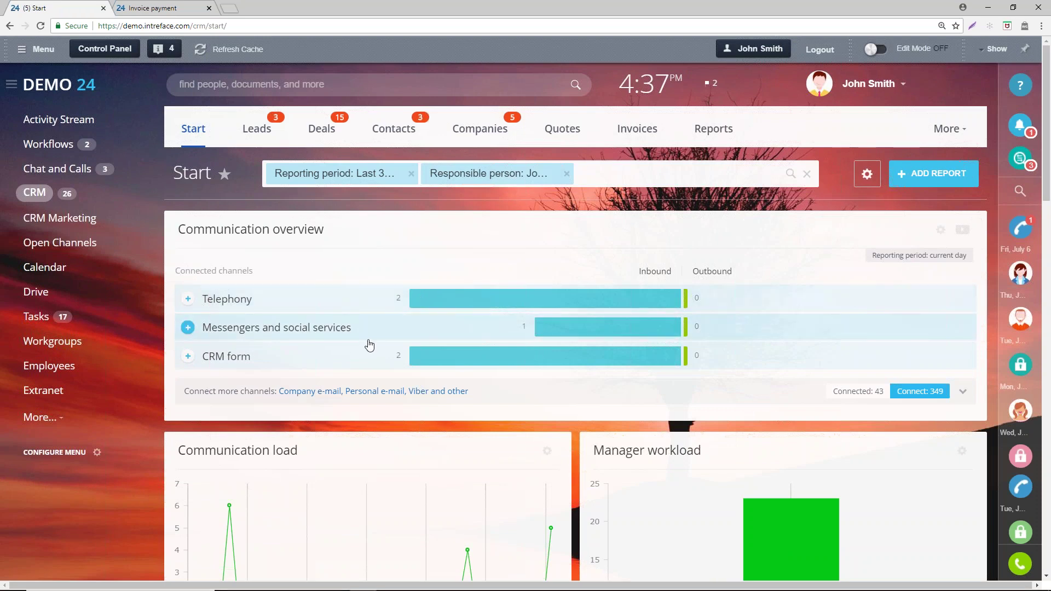
Step: Review the filtered charts, then remove the responsible person so only Last 30 days applies
scroll(369, 344, down, 1)
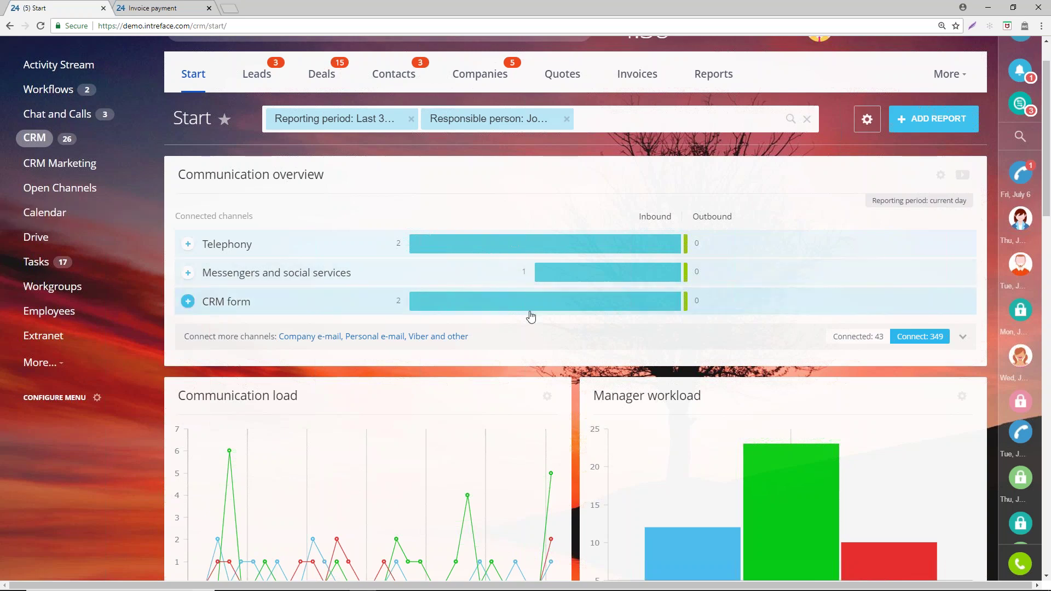
scroll(530, 314, down, 2)
scroll(609, 287, down, 3)
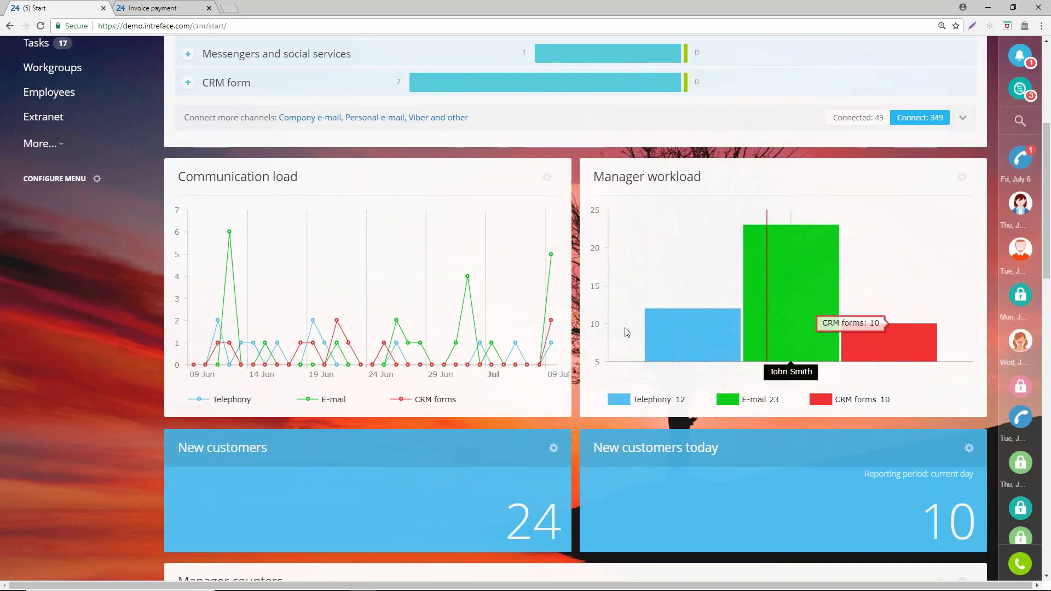
scroll(657, 329, up, 6)
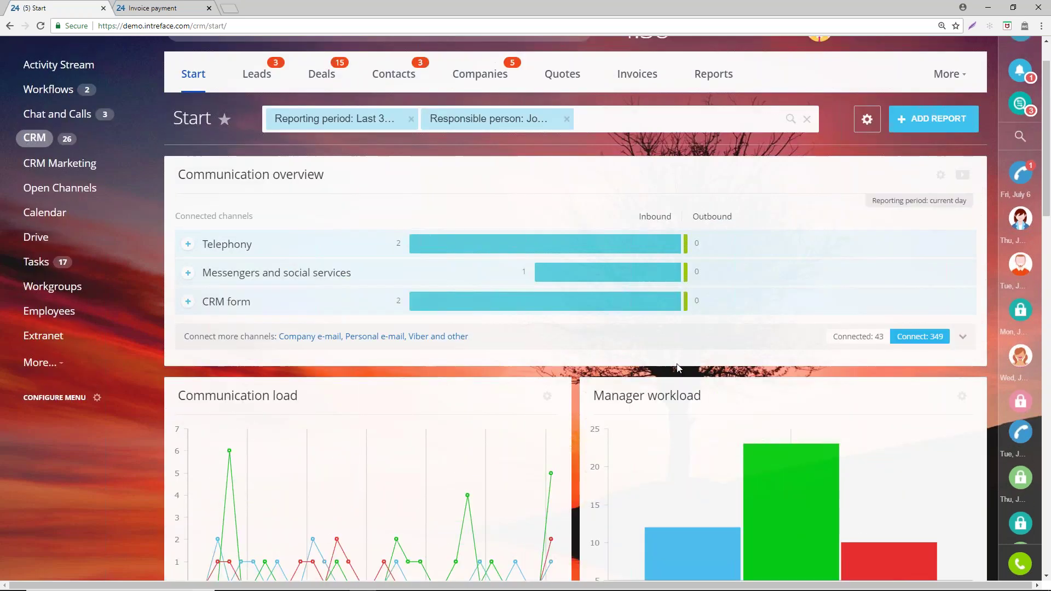
click(567, 174)
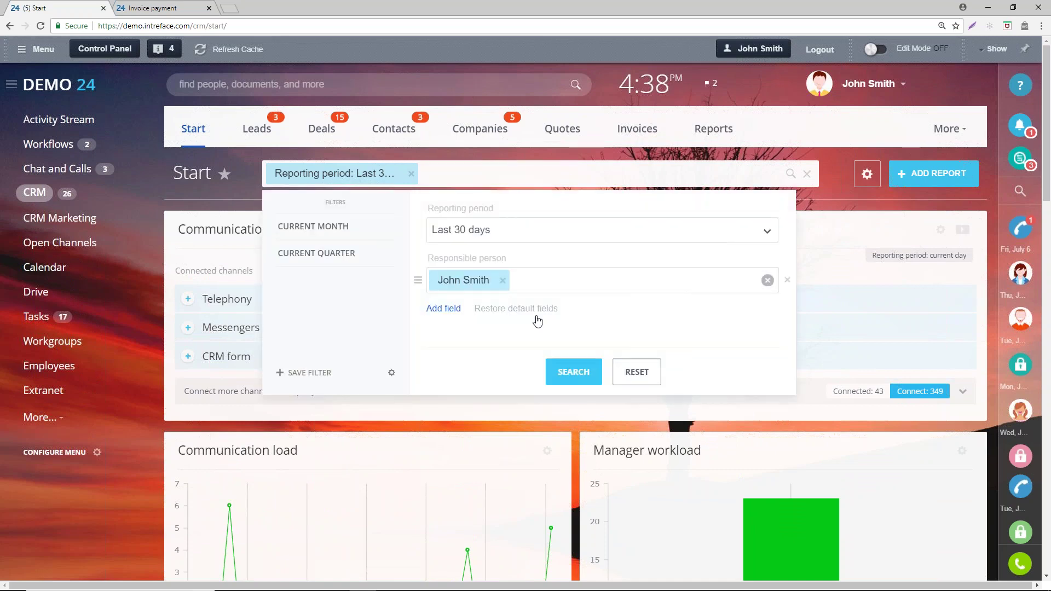
click(503, 281)
click(563, 372)
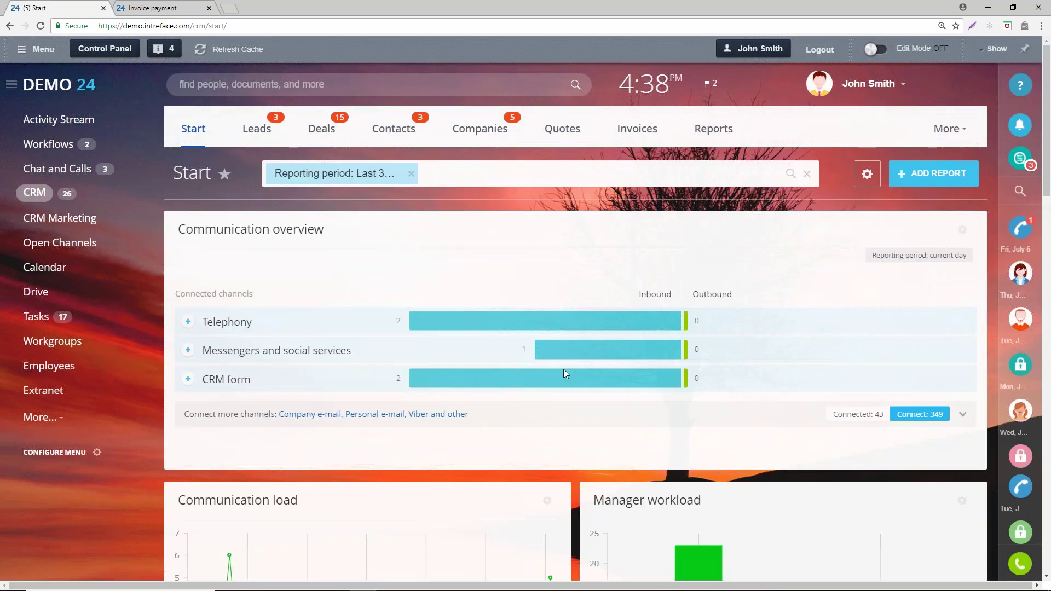
Step: Expand the first manager's Leads, Contacts, Companies and Deals counters, then review the Sales Target widget
scroll(564, 374, down, 3)
scroll(565, 373, down, 2)
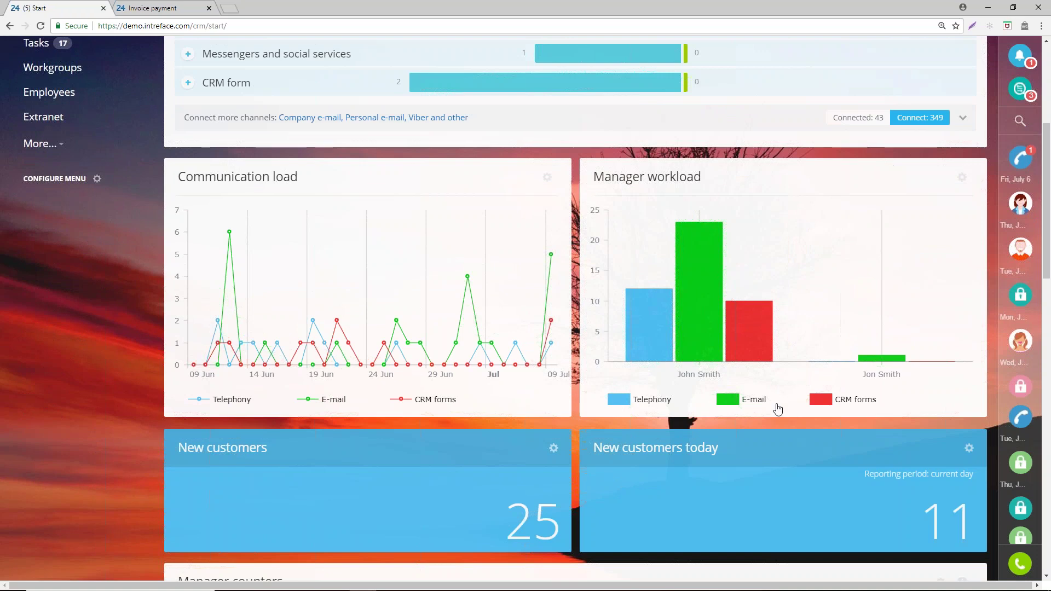
scroll(743, 406, down, 3)
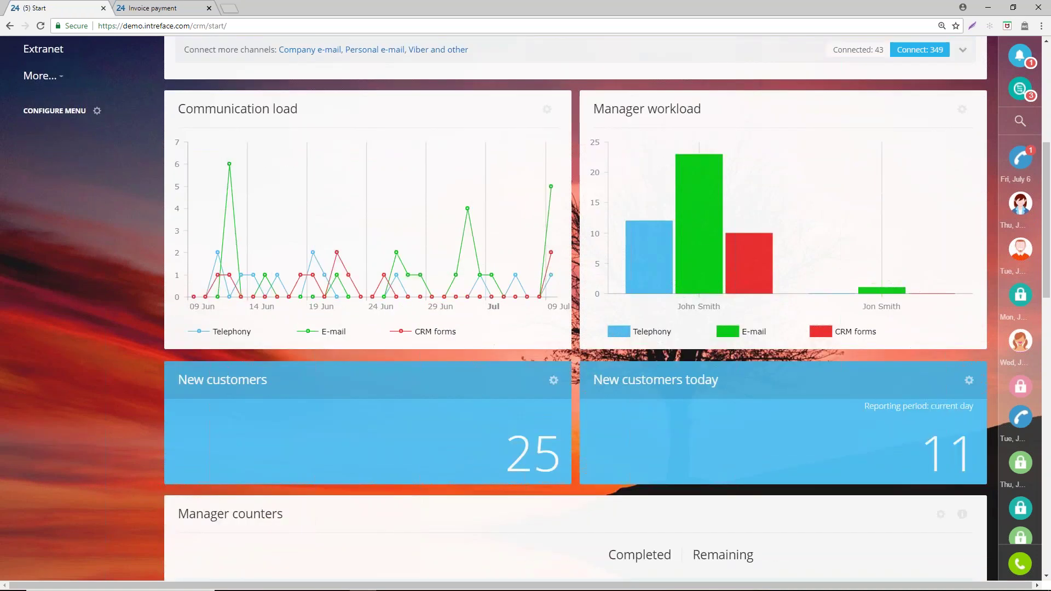
scroll(189, 307, down, 4)
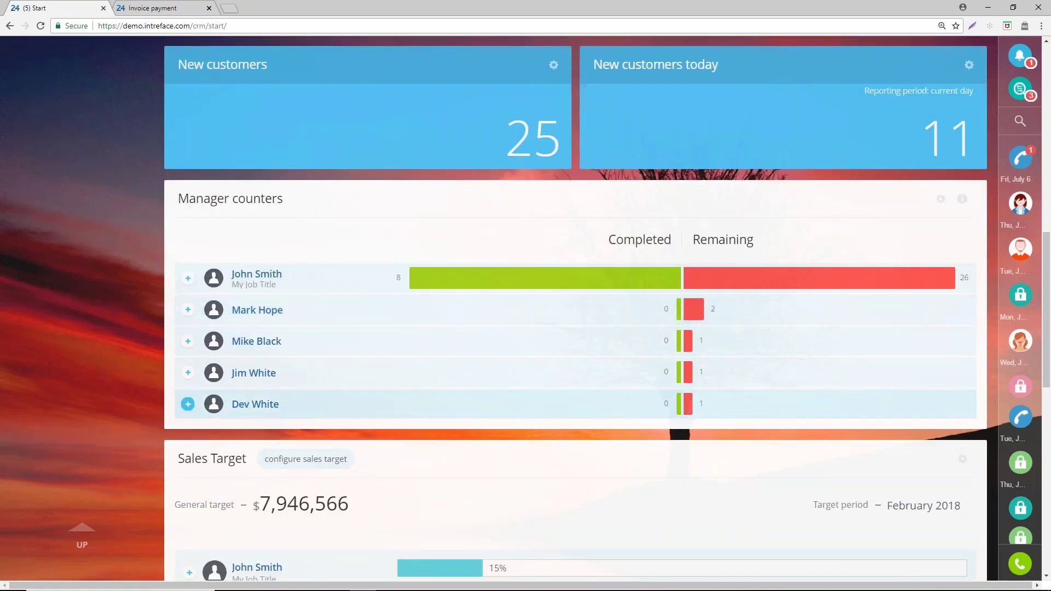
click(187, 278)
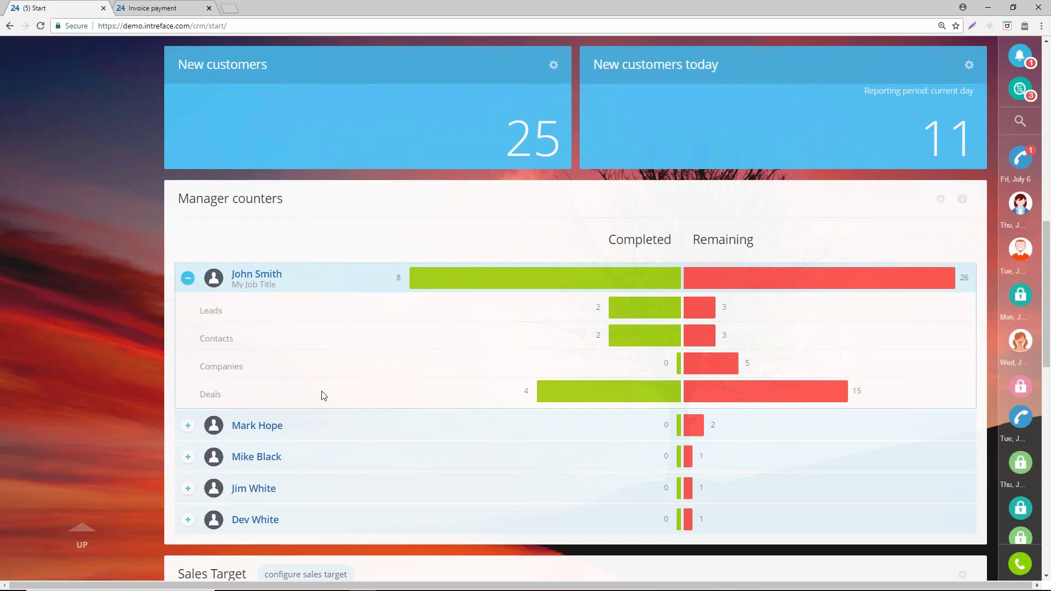
scroll(324, 395, down, 7)
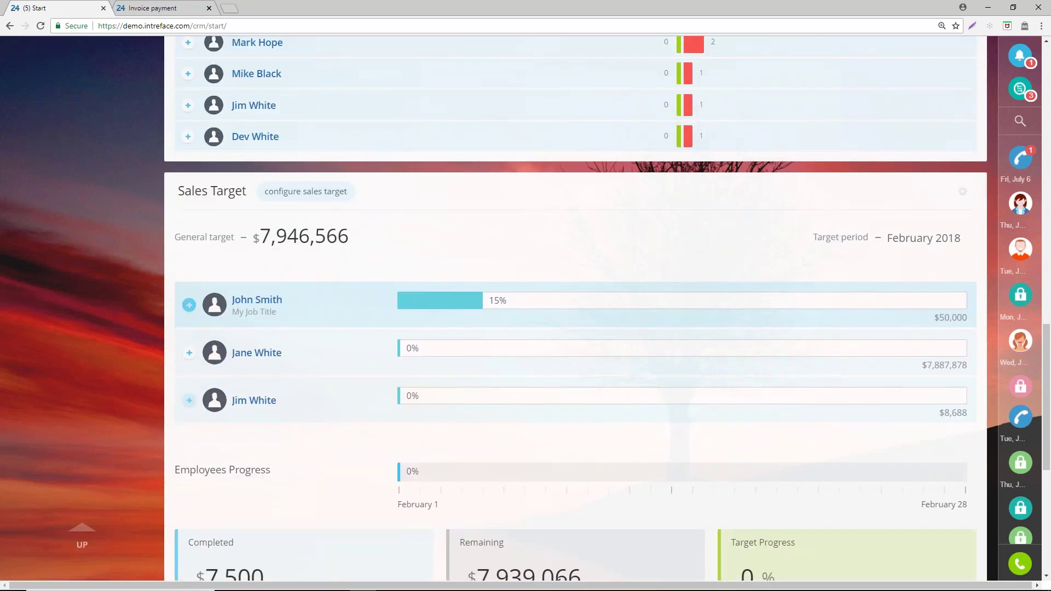
scroll(325, 403, down, 1)
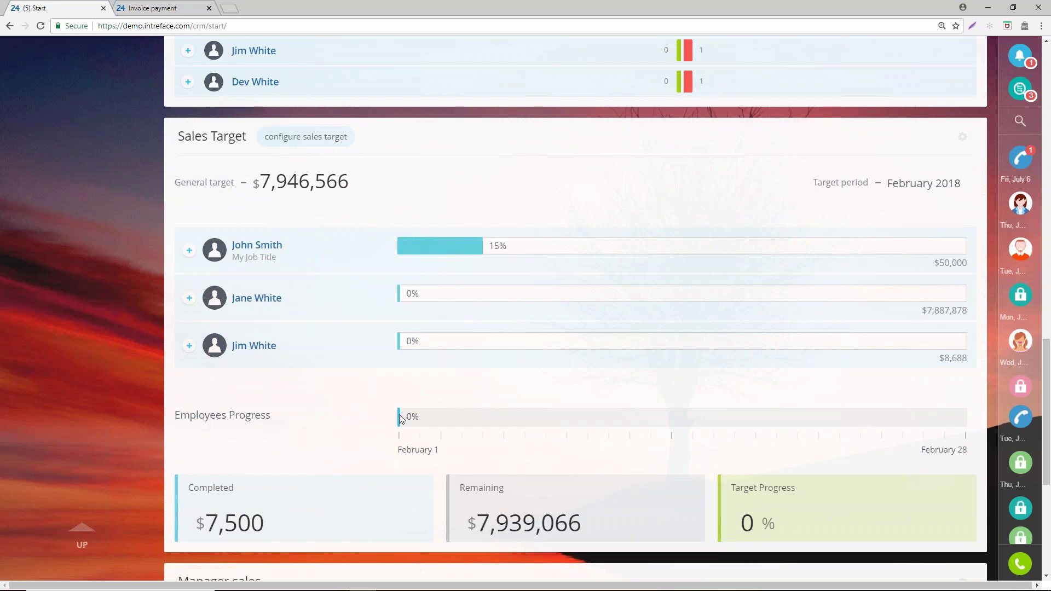
scroll(399, 415, down, 1)
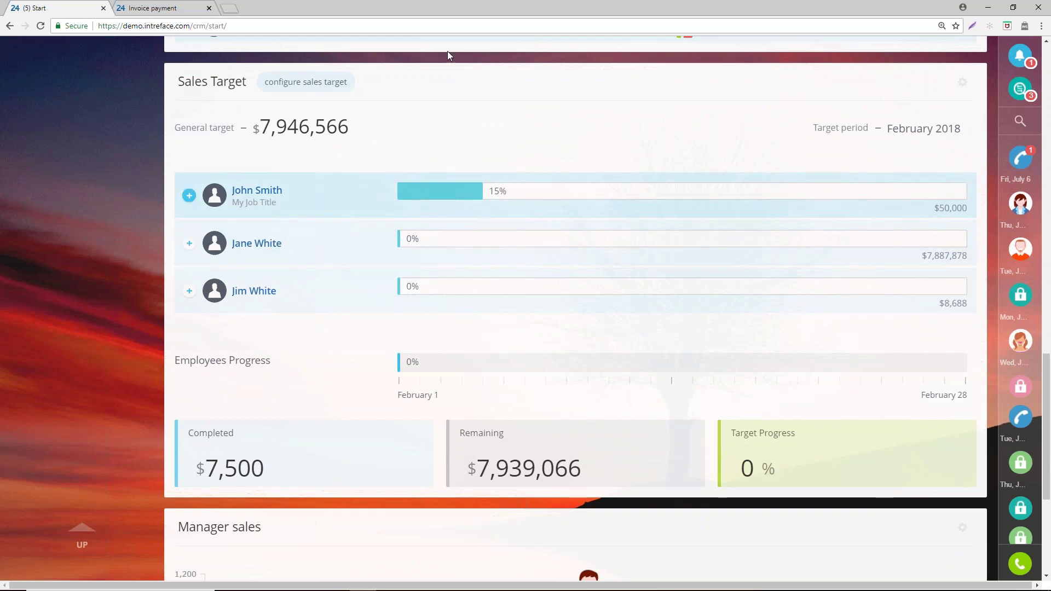
Step: Open the CRM Start page in a new browser tab and switch to it
click(143, 11)
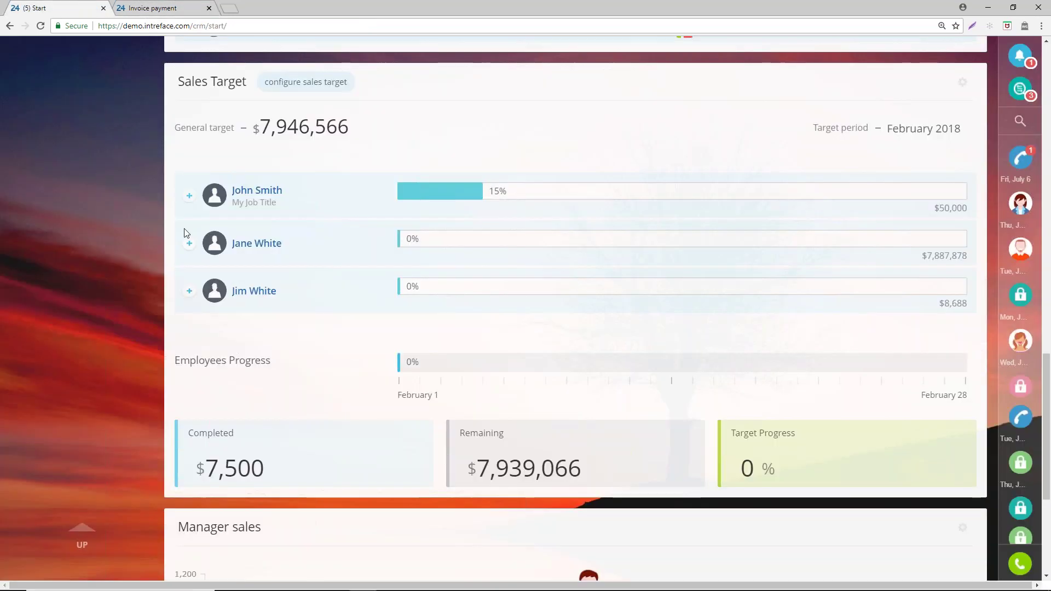
scroll(197, 203, up, 15)
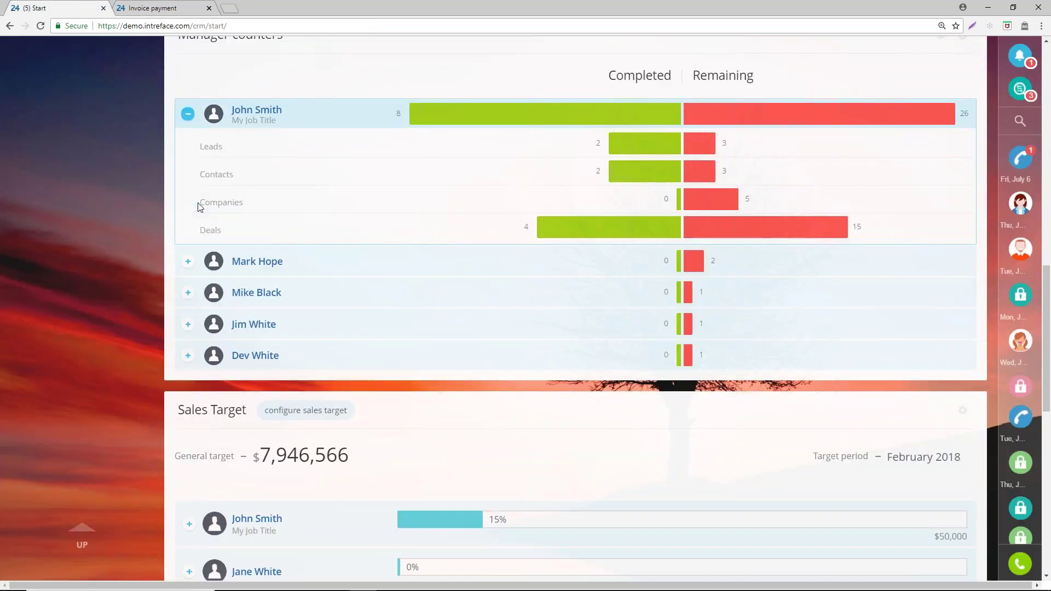
scroll(196, 203, up, 5)
middle_click(49, 140)
click(158, 9)
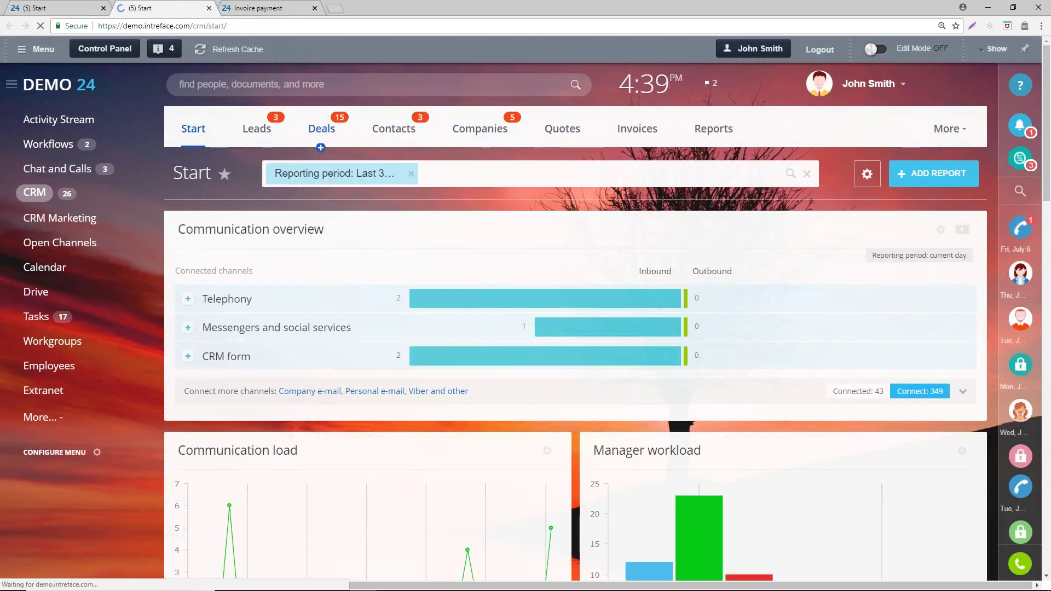
Step: From the Deals list, glance at Tech Company, then open deal XYZ100
click(327, 129)
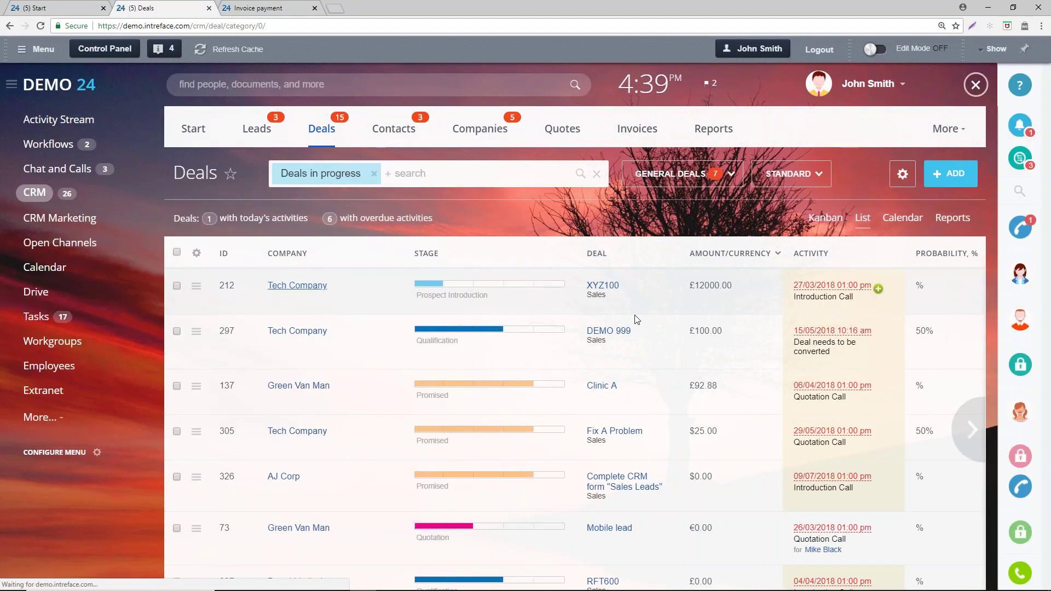
click(471, 323)
key(Escape)
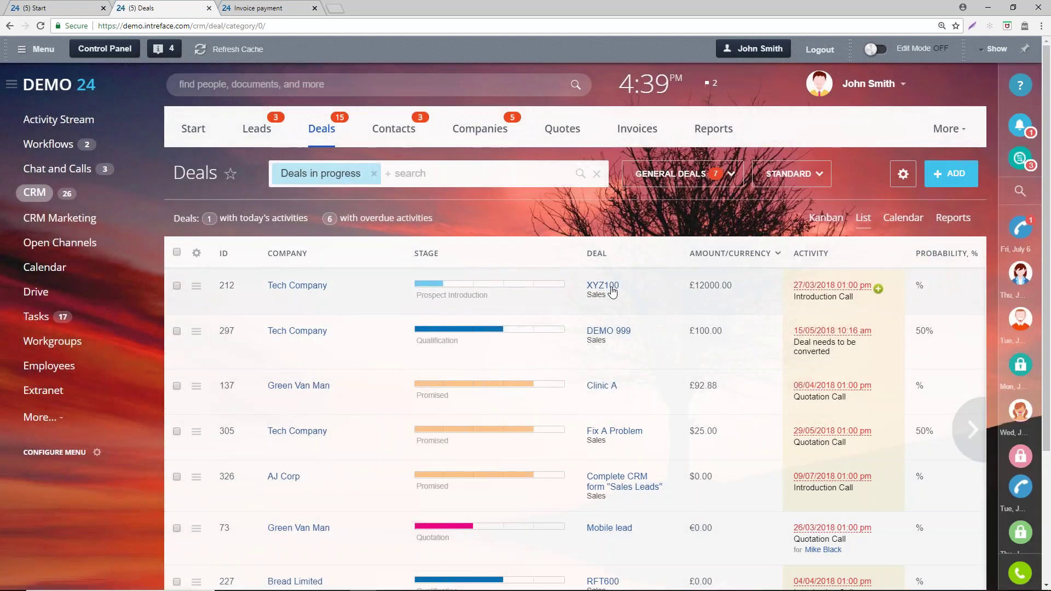
click(603, 285)
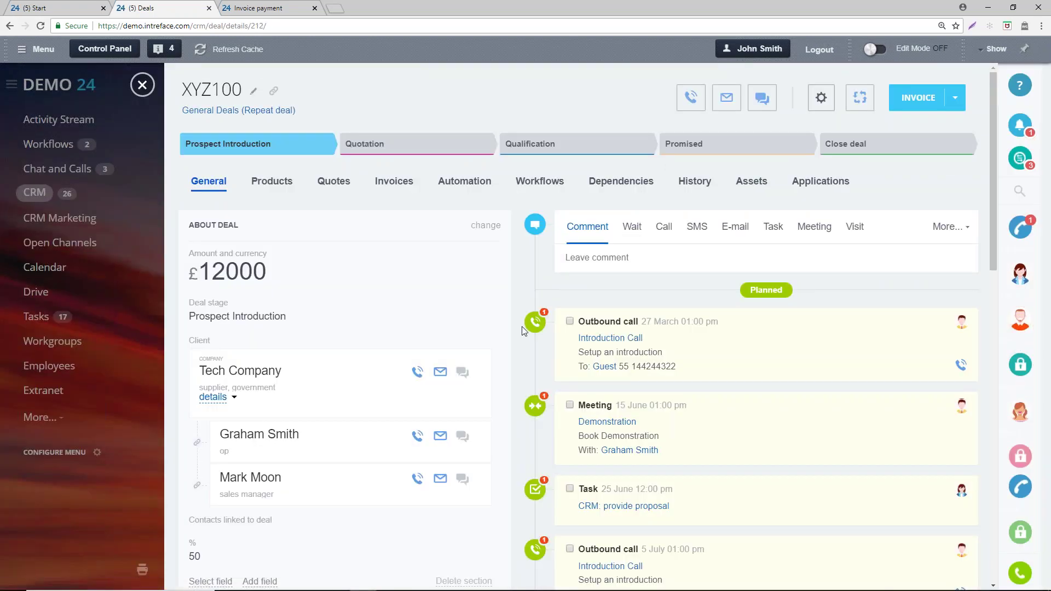
Step: Scroll through XYZ100's fields and stage-change timeline, then return to the '(5) Start' tab
scroll(521, 326, down, 2)
scroll(521, 326, down, 5)
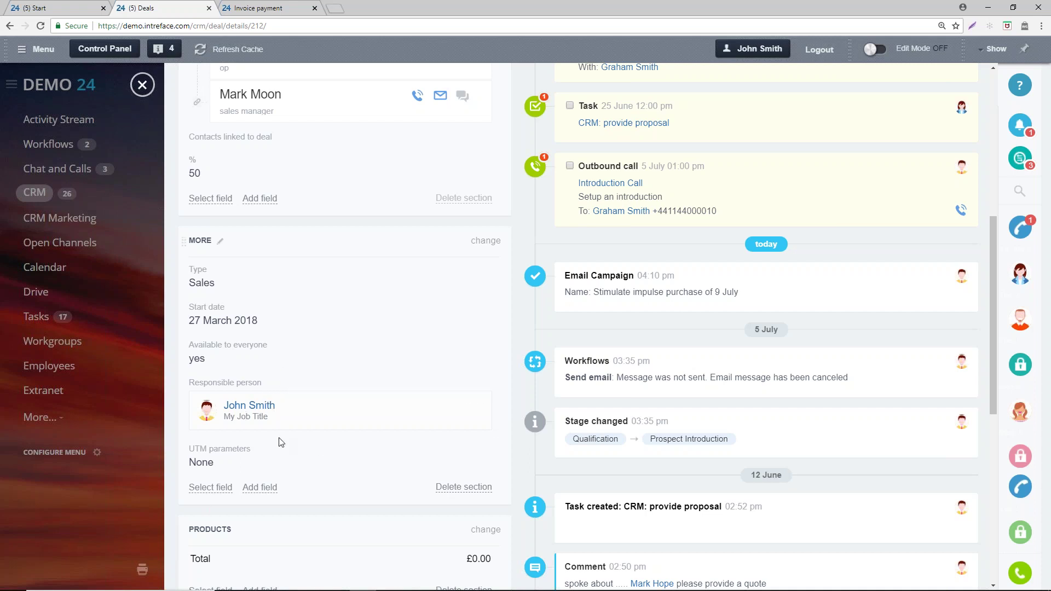
click(64, 12)
scroll(565, 286, down, 15)
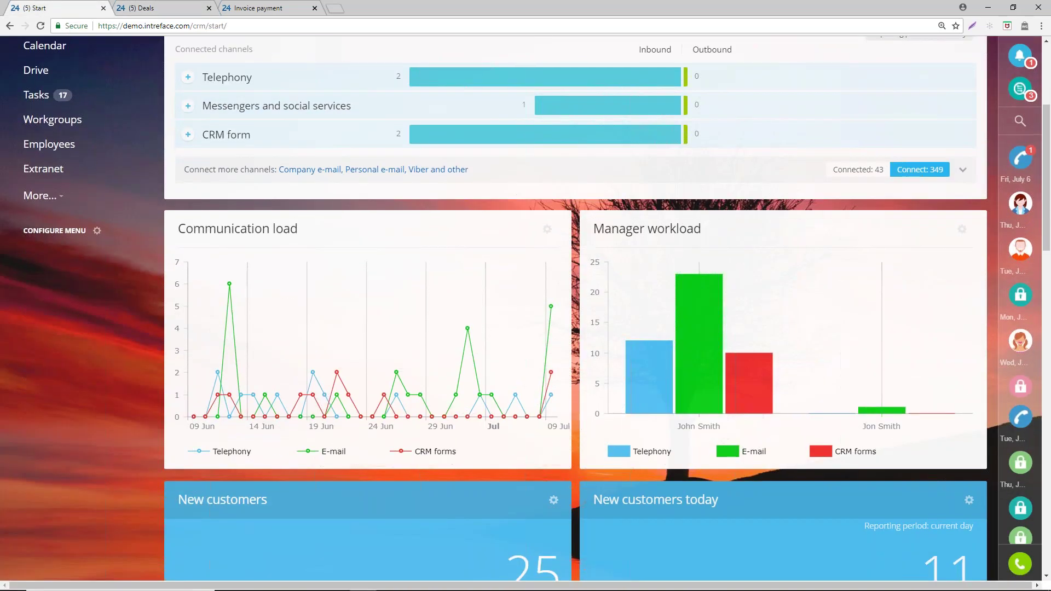
scroll(189, 298, down, 3)
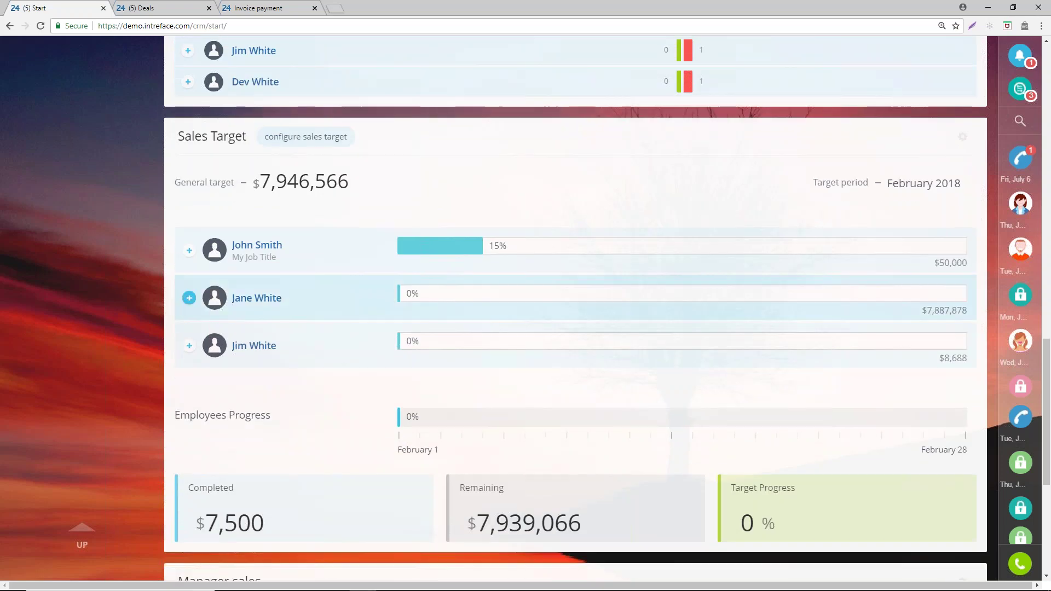
scroll(476, 376, down, 5)
scroll(481, 374, down, 1)
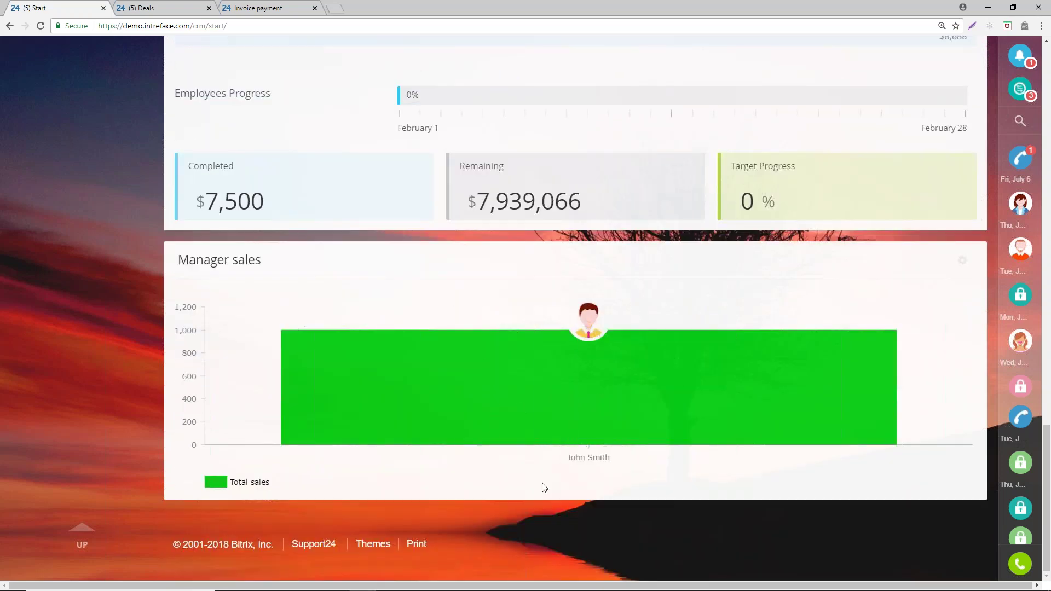
mouse_move(576, 438)
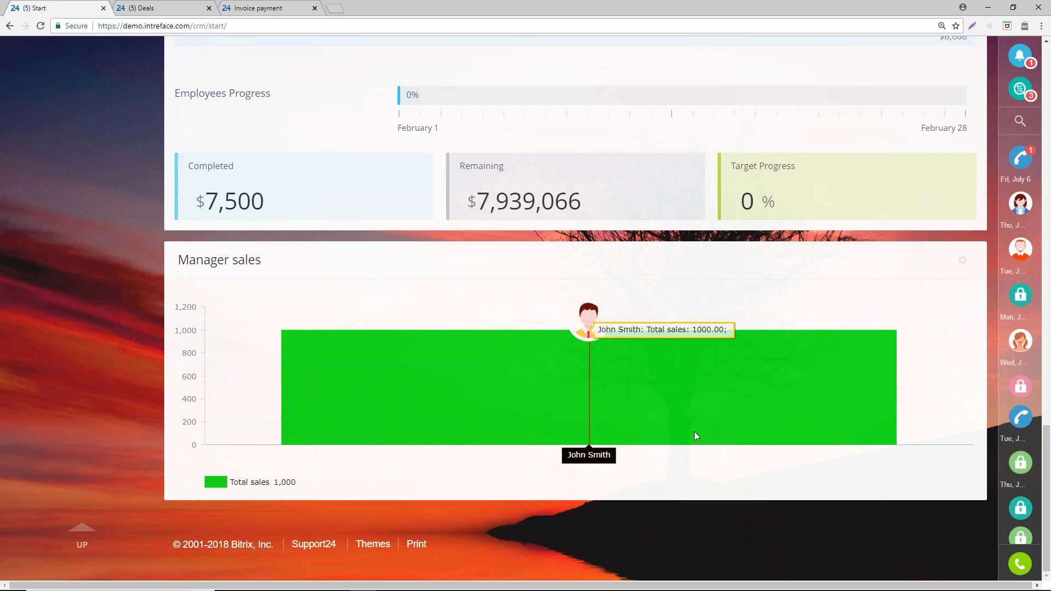
scroll(694, 436, up, 10)
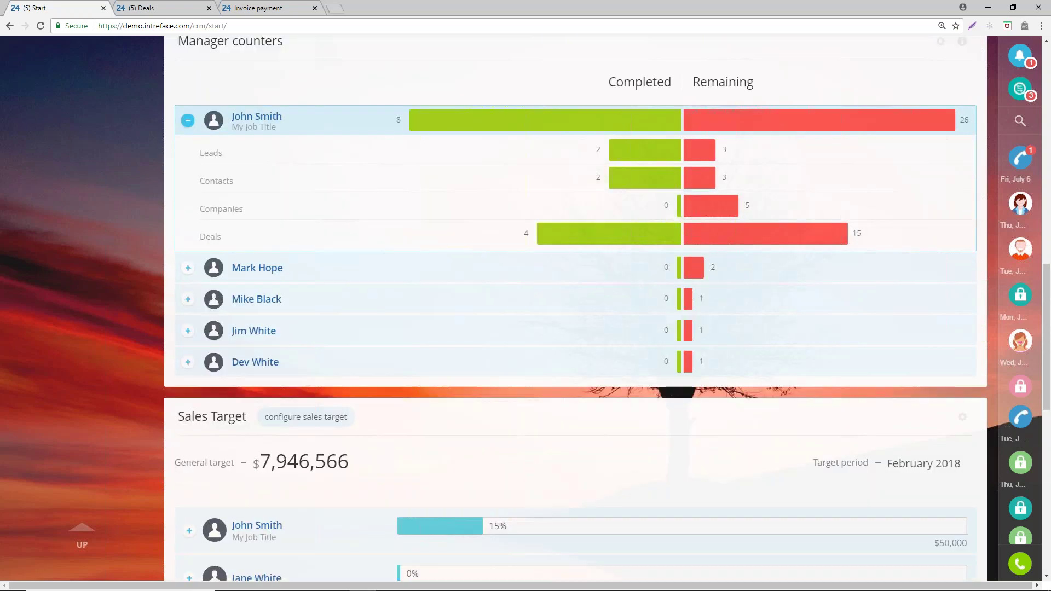
scroll(694, 437, up, 10)
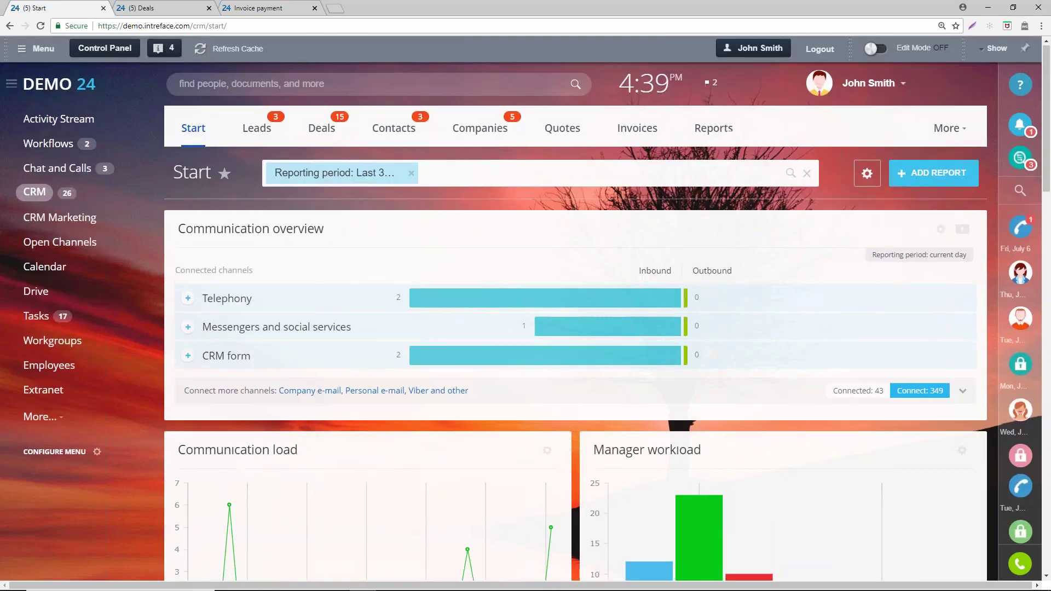
Step: Open Deals in Reports view and browse the Sales Activity and Deals in progress charts
click(321, 131)
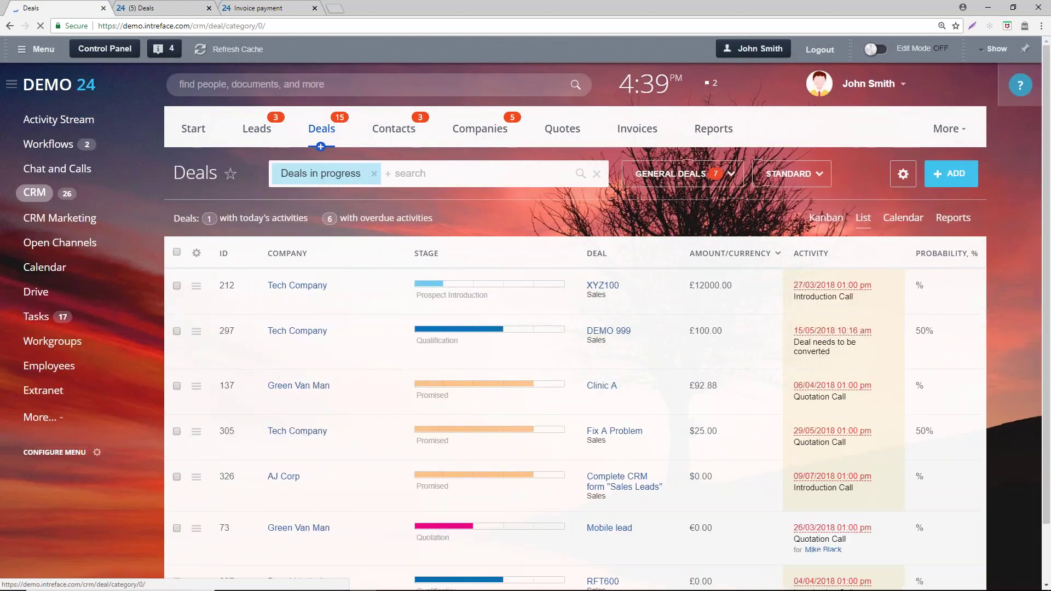
click(952, 219)
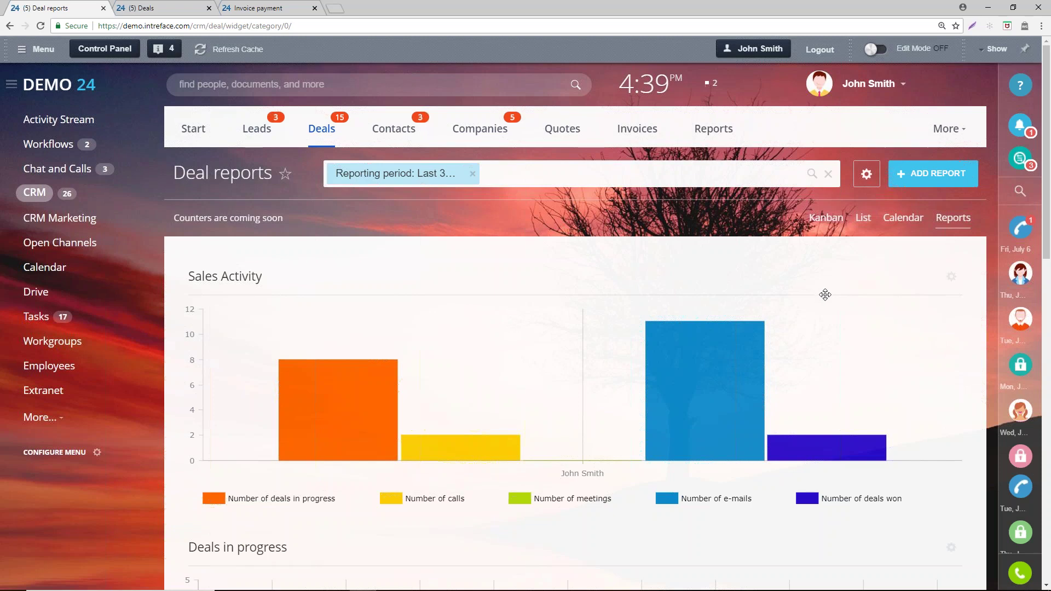
scroll(824, 307, down, 4)
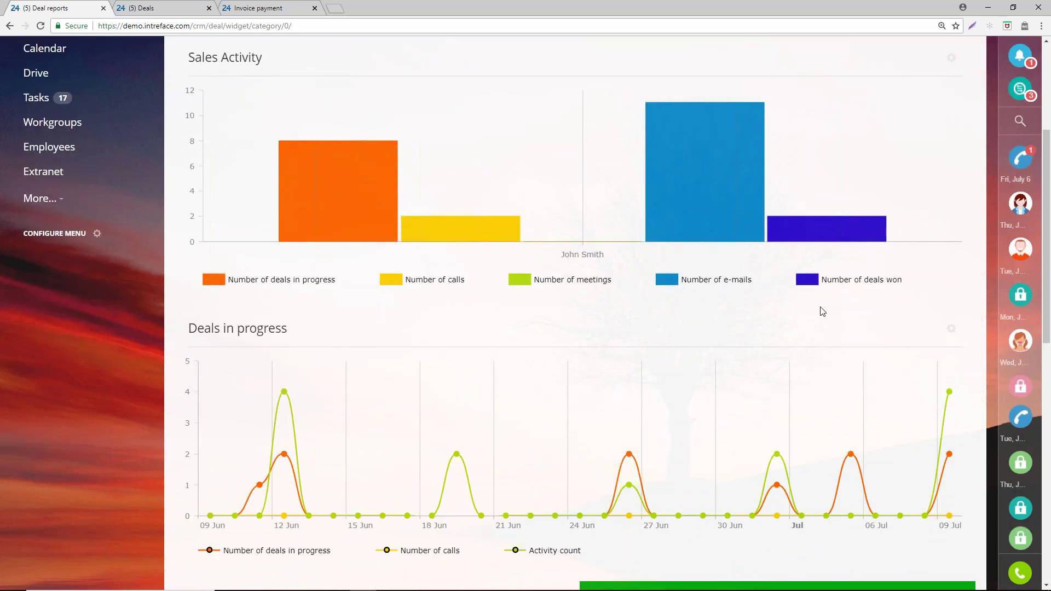
scroll(823, 311, down, 1)
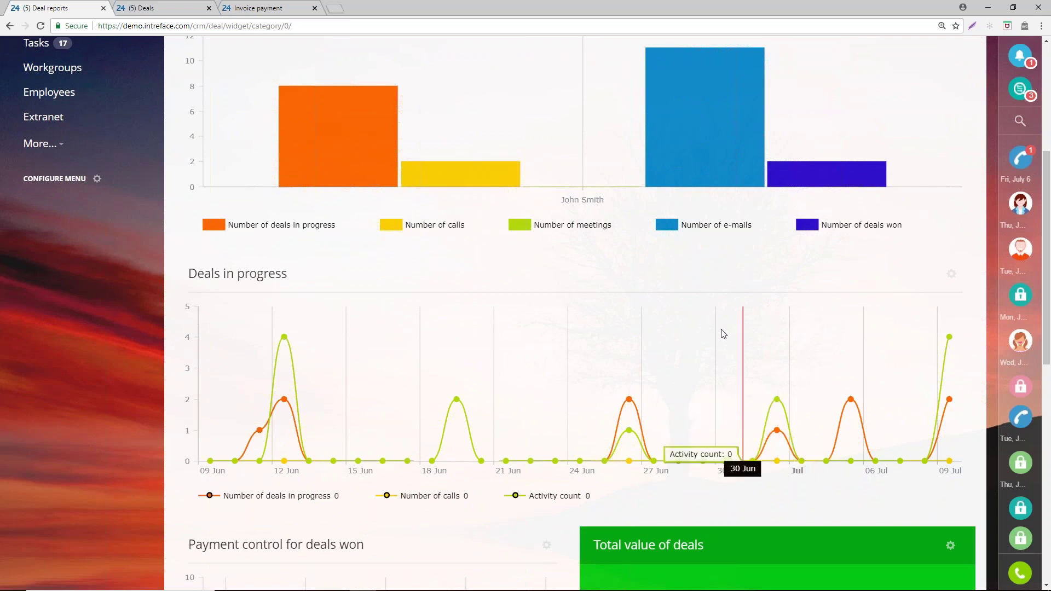
scroll(725, 329, up, 4)
scroll(725, 330, up, 1)
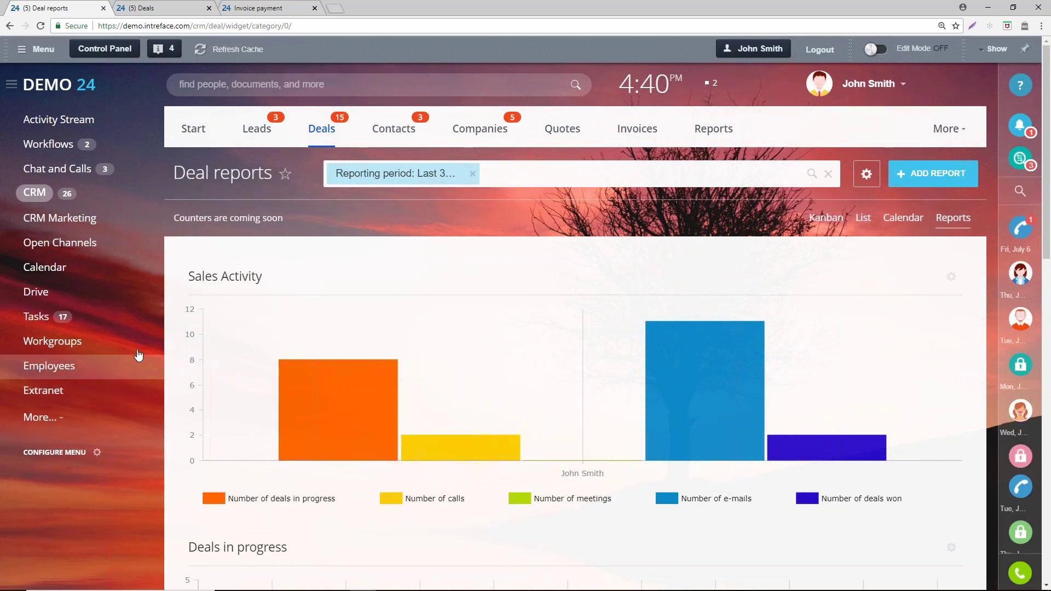
click(164, 331)
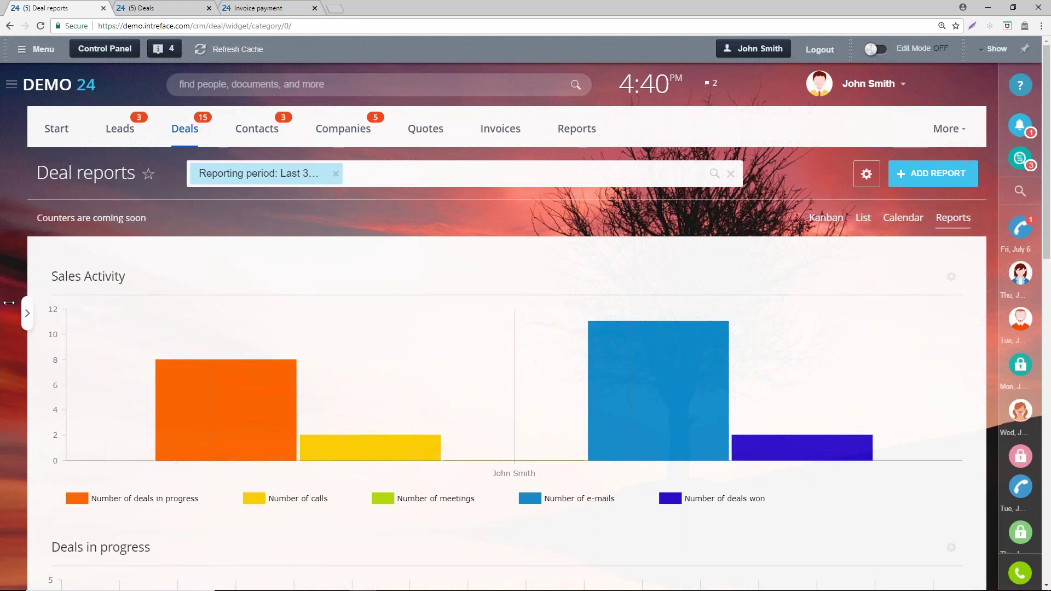
click(27, 314)
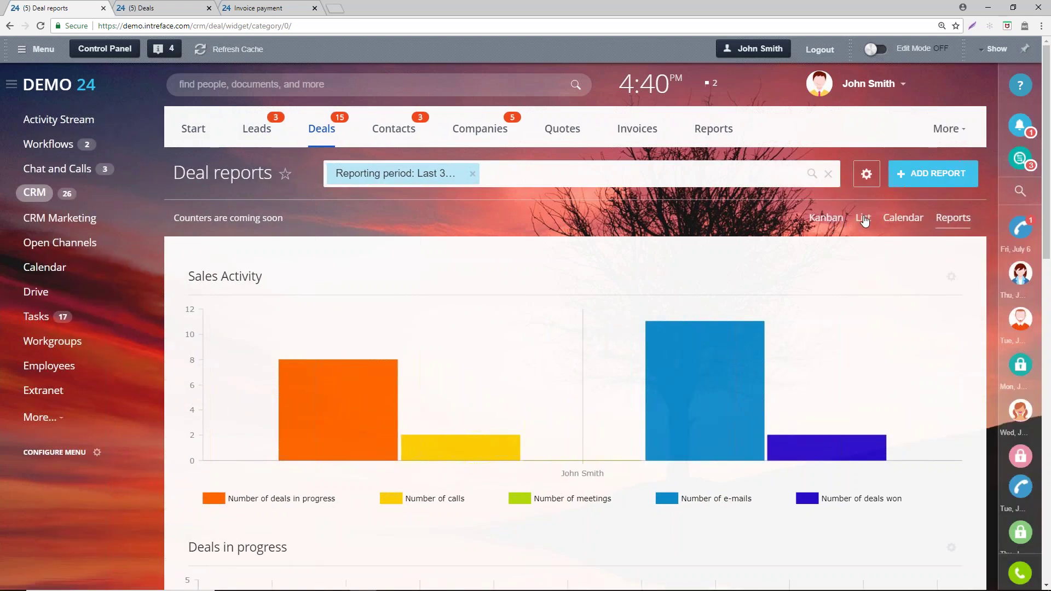
Step: Return deals to list view and filter them by a responsible person
click(864, 219)
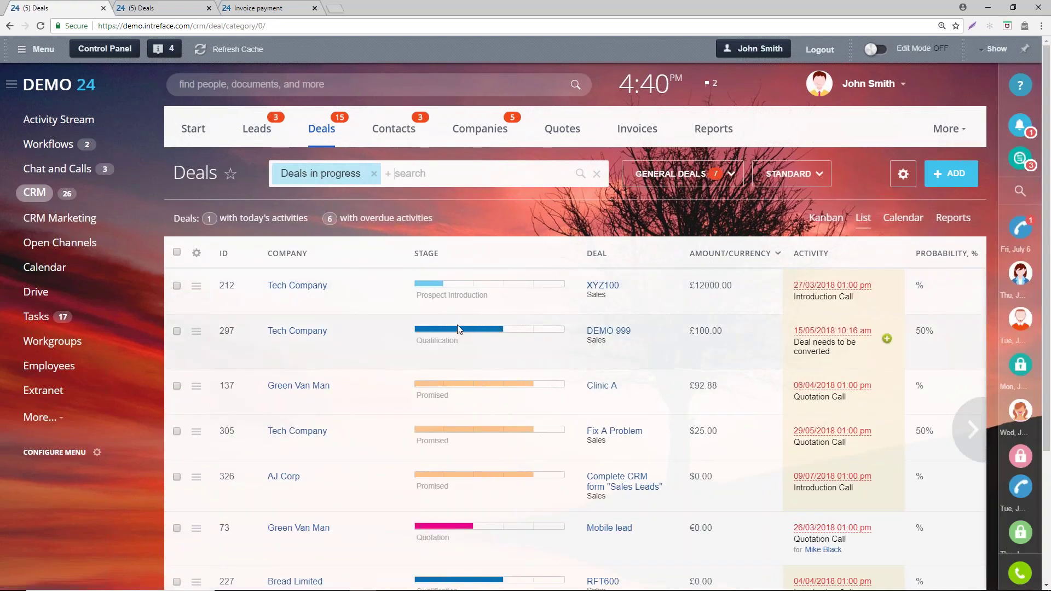
scroll(459, 327, down, 3)
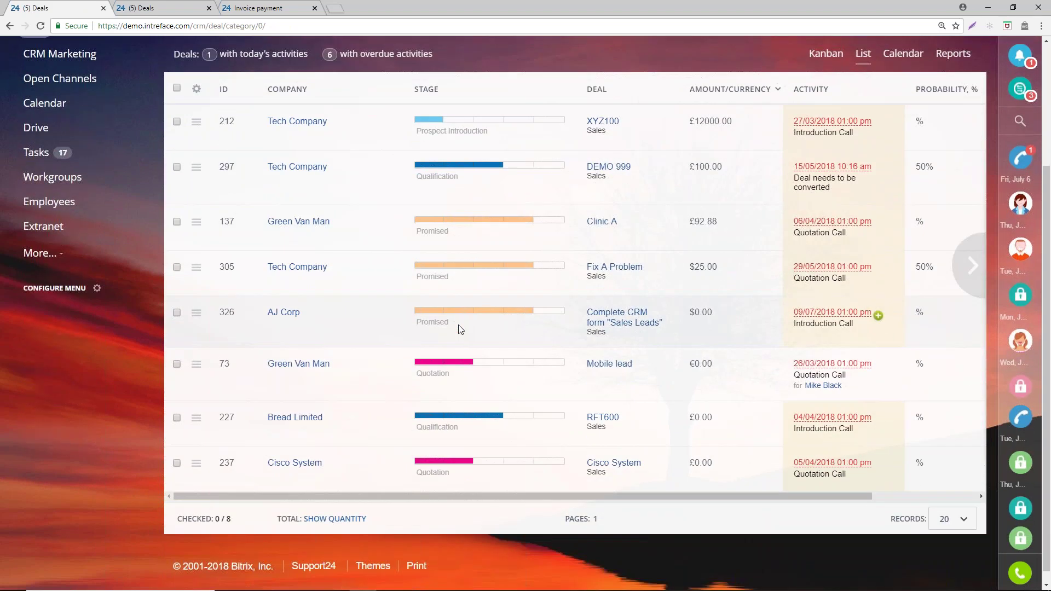
scroll(459, 327, up, 3)
click(437, 170)
click(477, 229)
click(490, 306)
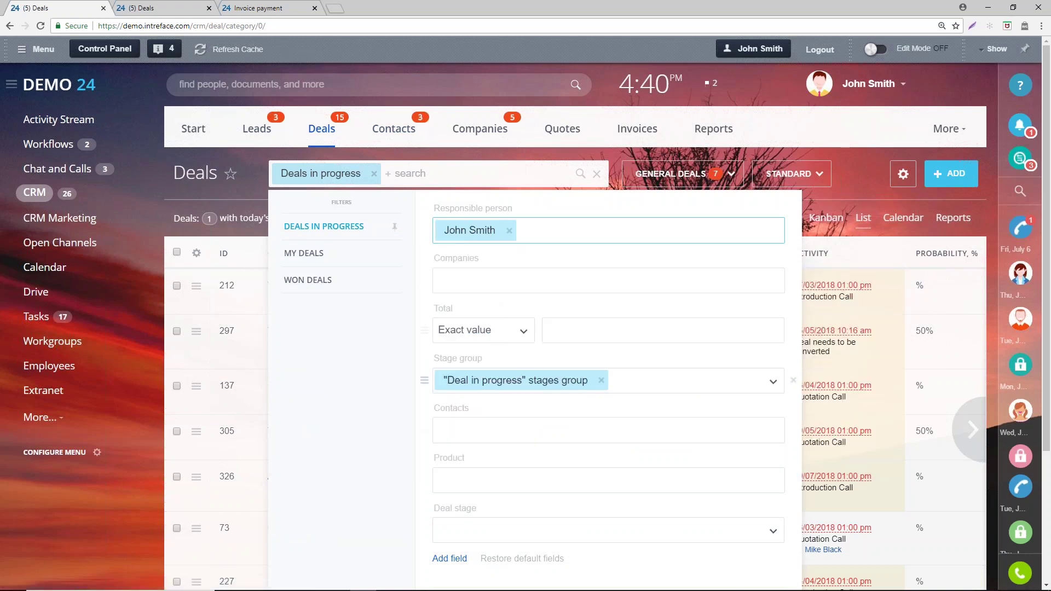
scroll(471, 480, down, 2)
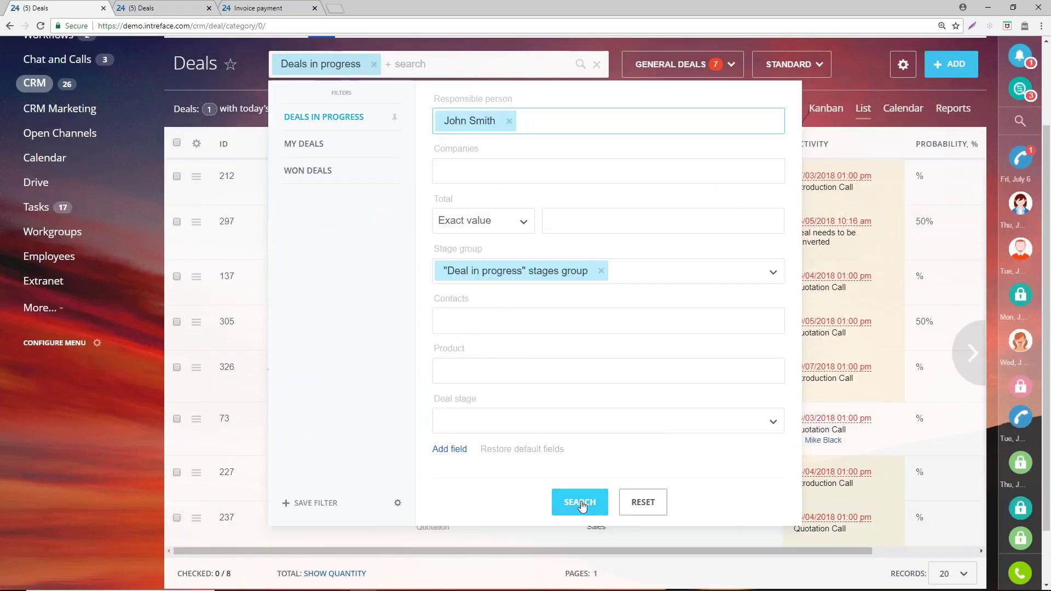
click(577, 500)
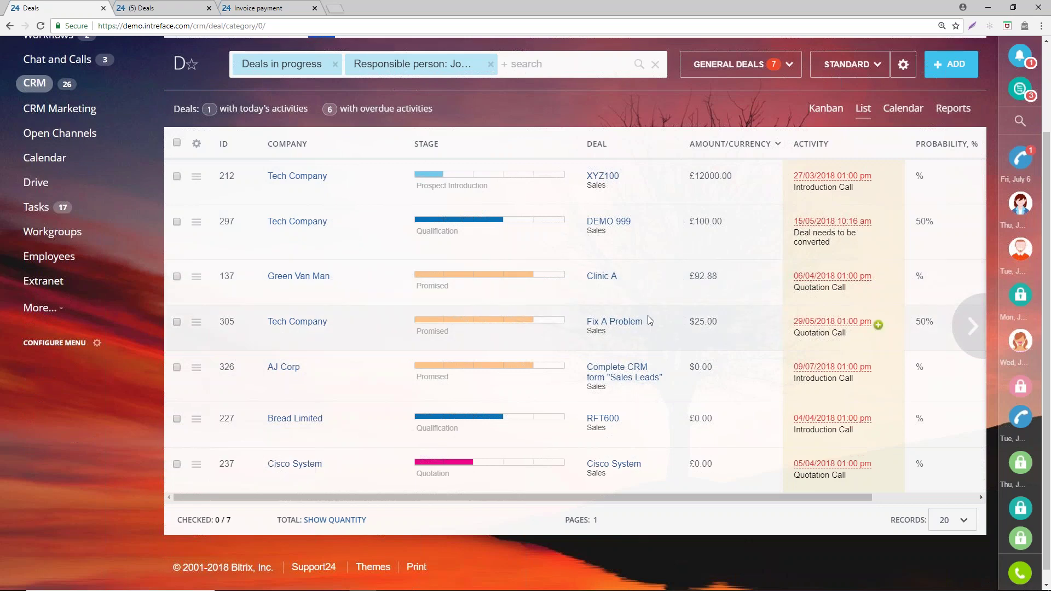
scroll(648, 319, up, 2)
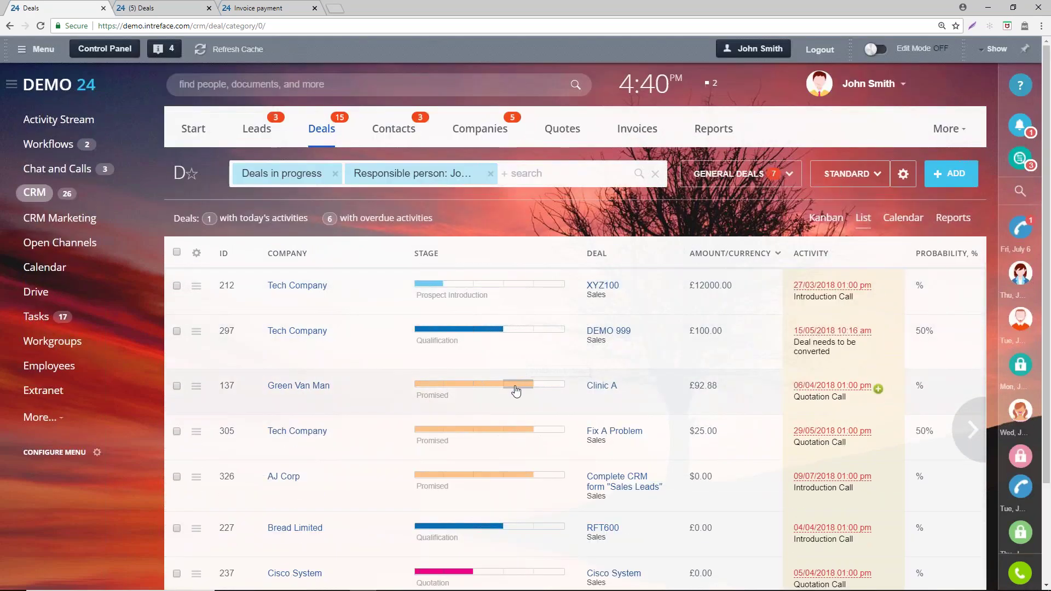
Step: Add the Promised deal stage to the filter, narrowing the list to 3 deals
click(542, 173)
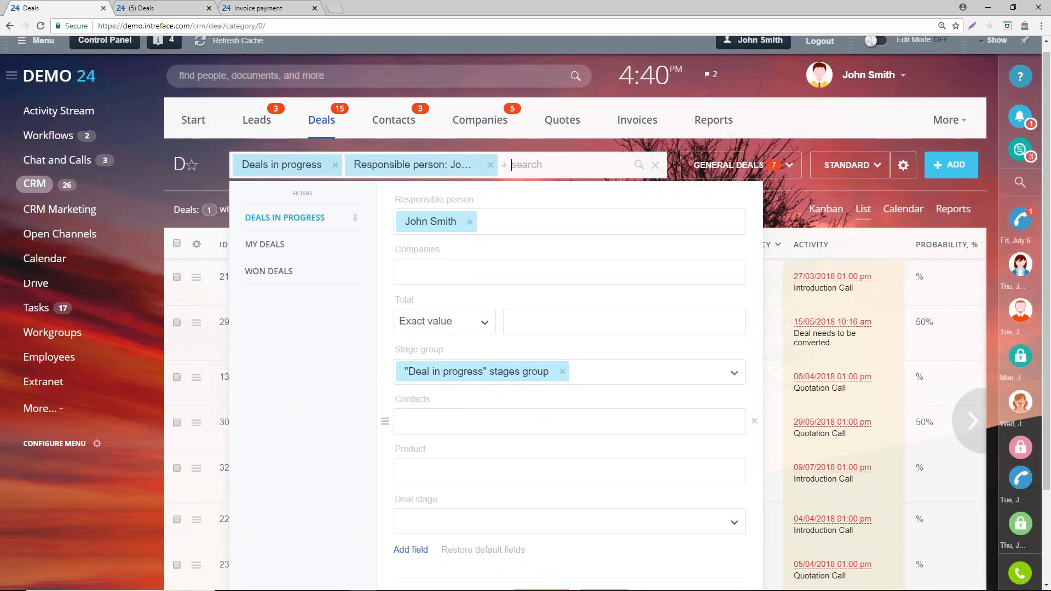
scroll(501, 422, down, 2)
click(502, 427)
click(466, 518)
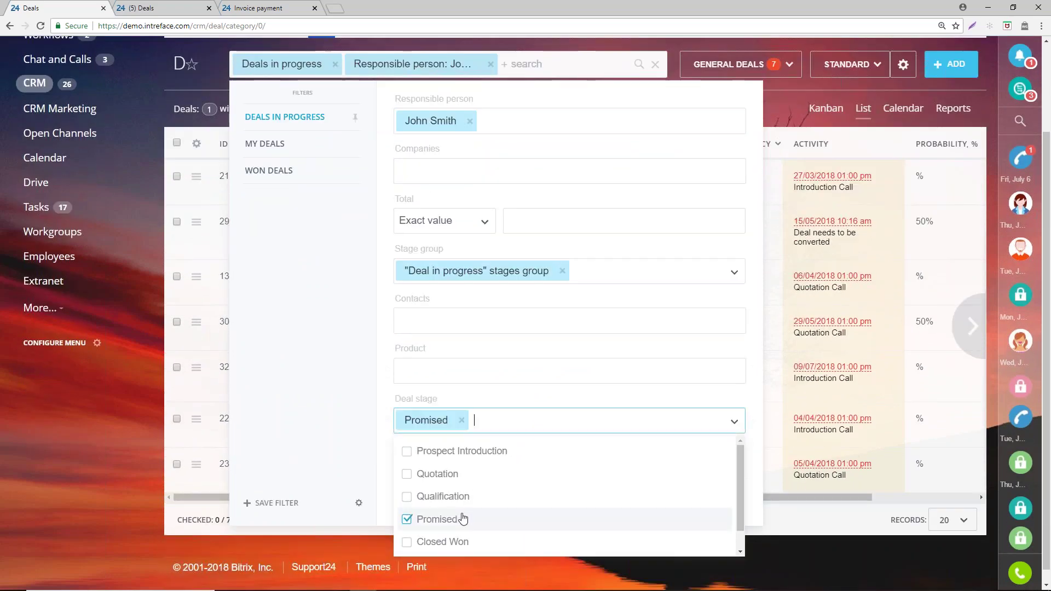
click(345, 438)
click(539, 504)
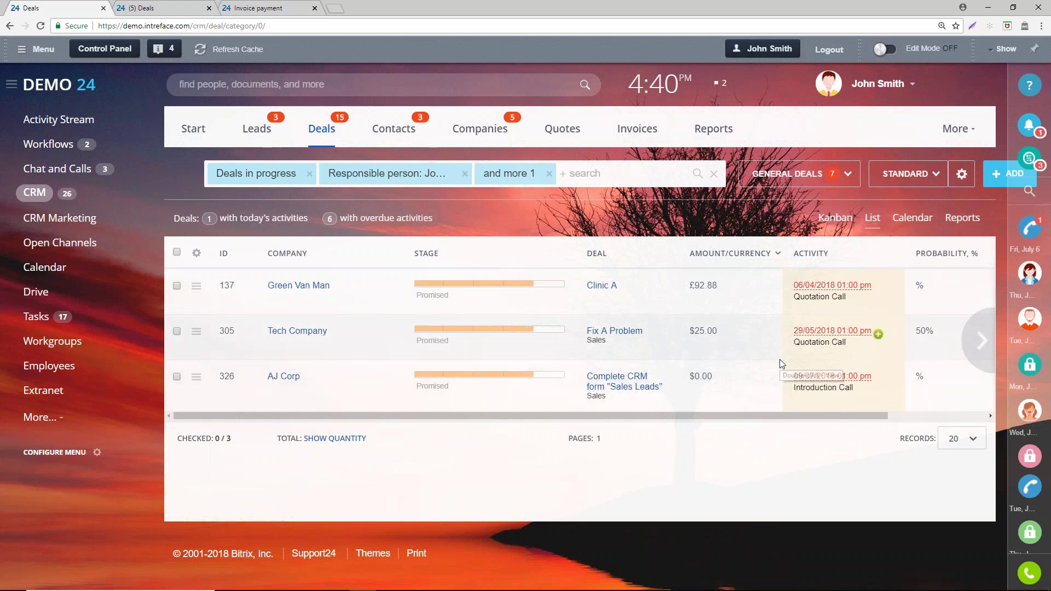
click(848, 175)
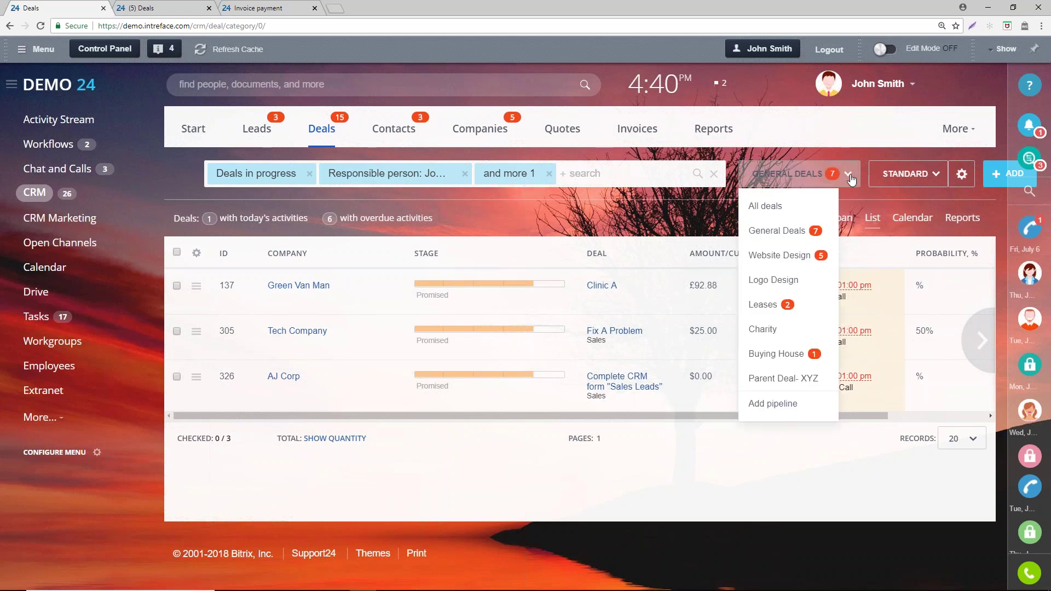
click(788, 416)
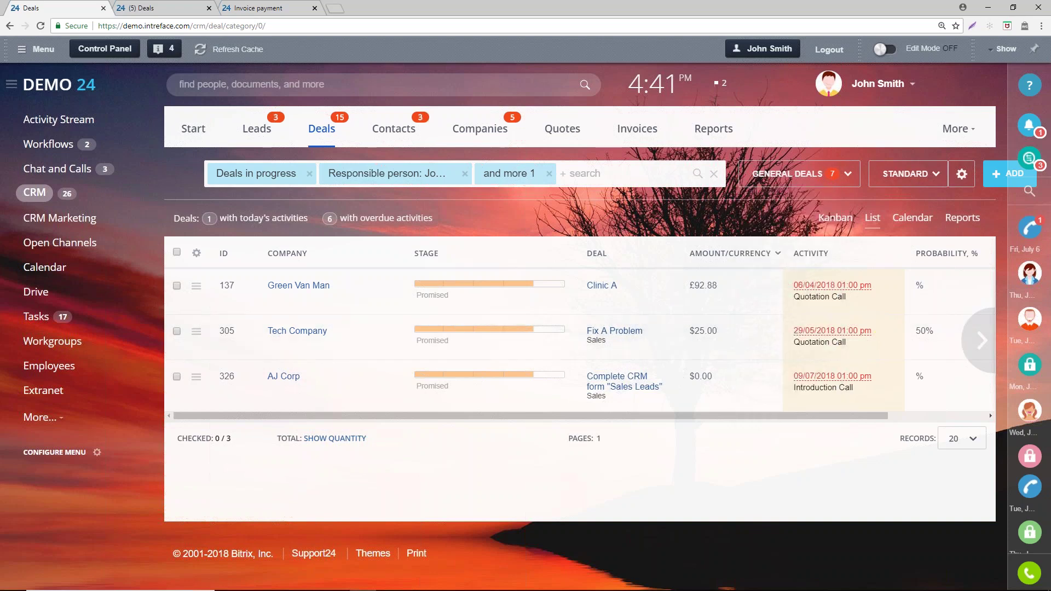
Step: Show deals as Kanban without the responsible-person filter and move XYZ100 into Quotation
click(832, 221)
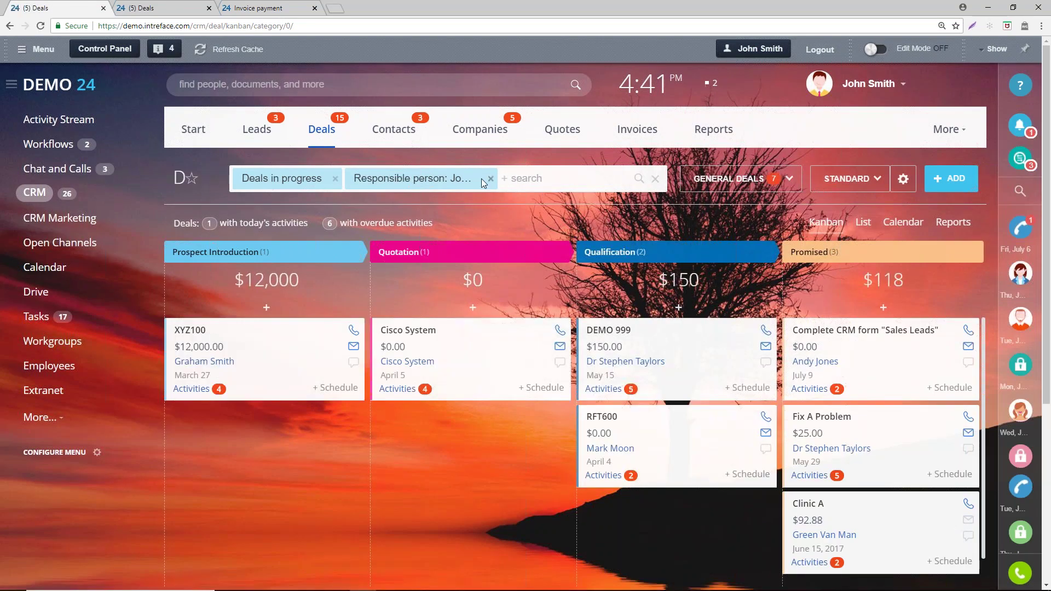
click(491, 179)
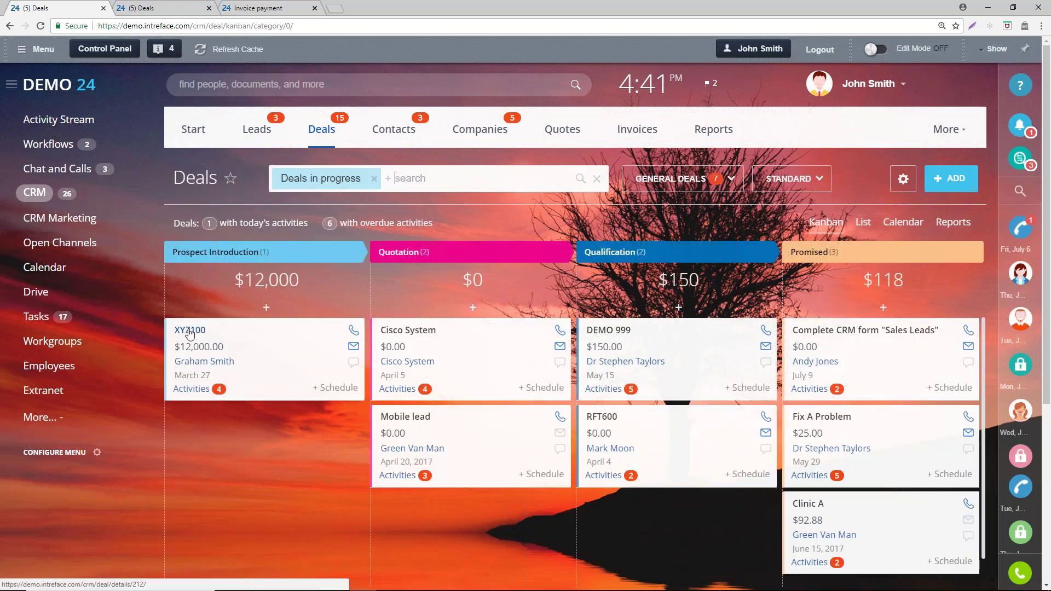
mouse_move(184, 333)
mouse_down()
mouse_move(462, 337)
mouse_move(193, 342)
mouse_up()
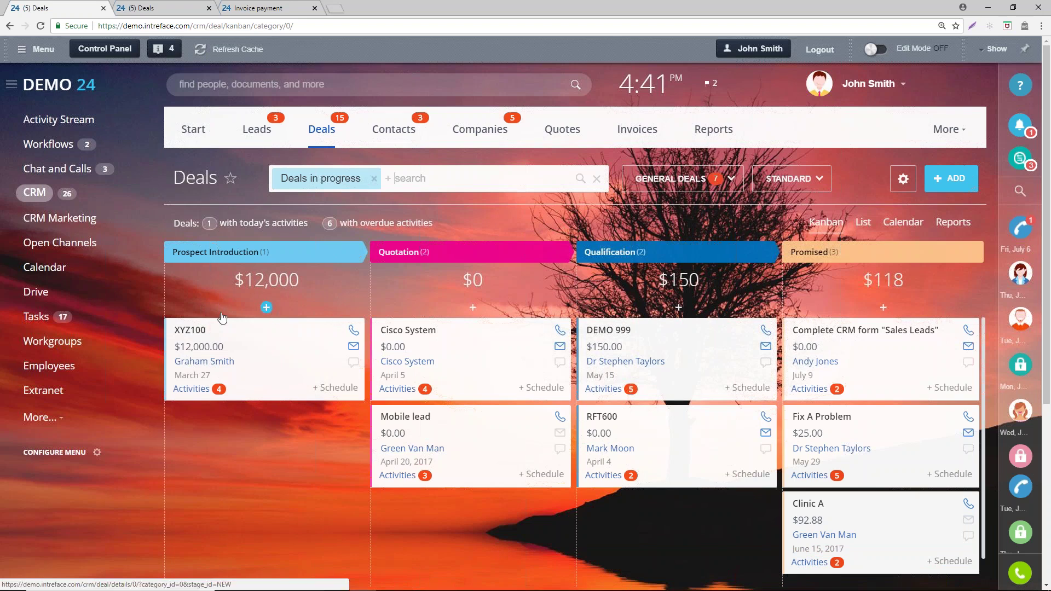
drag(189, 330, 421, 332)
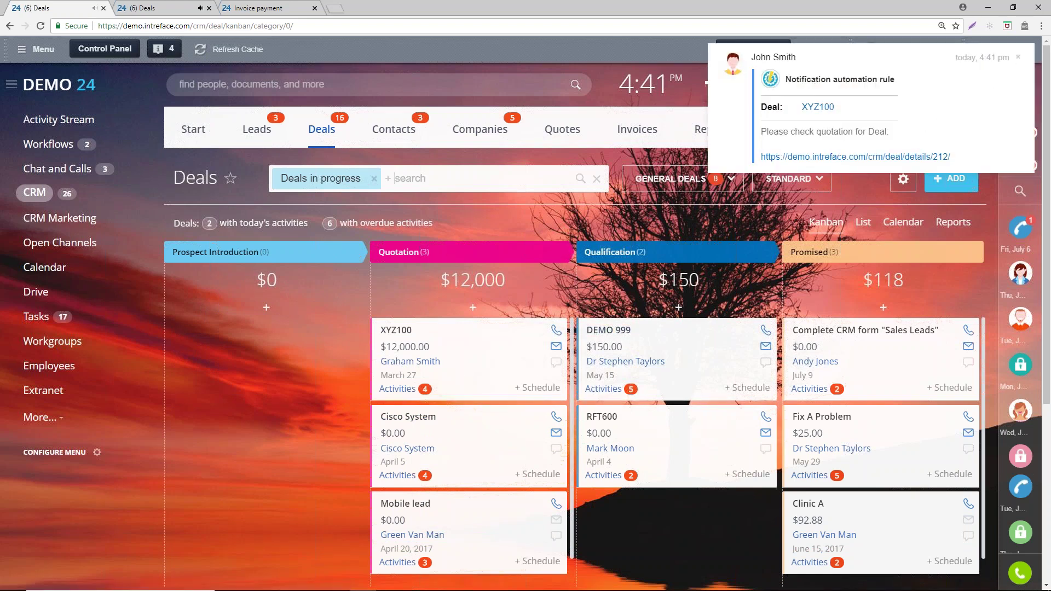
click(1018, 57)
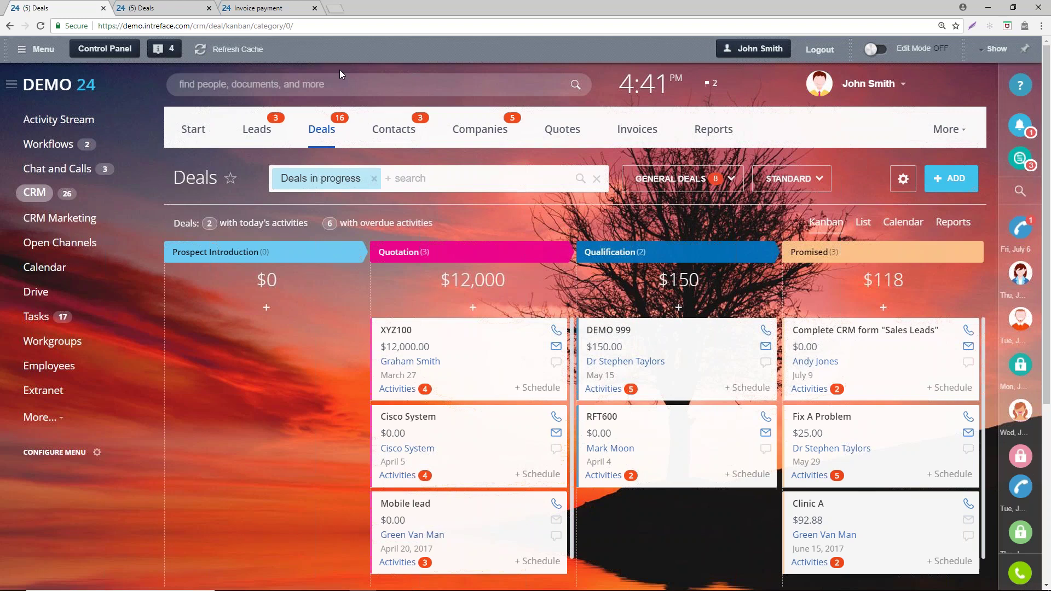
Step: Open the Deal by Responsibe report from CRM Reports and review its two 12,000.00 deals
click(720, 133)
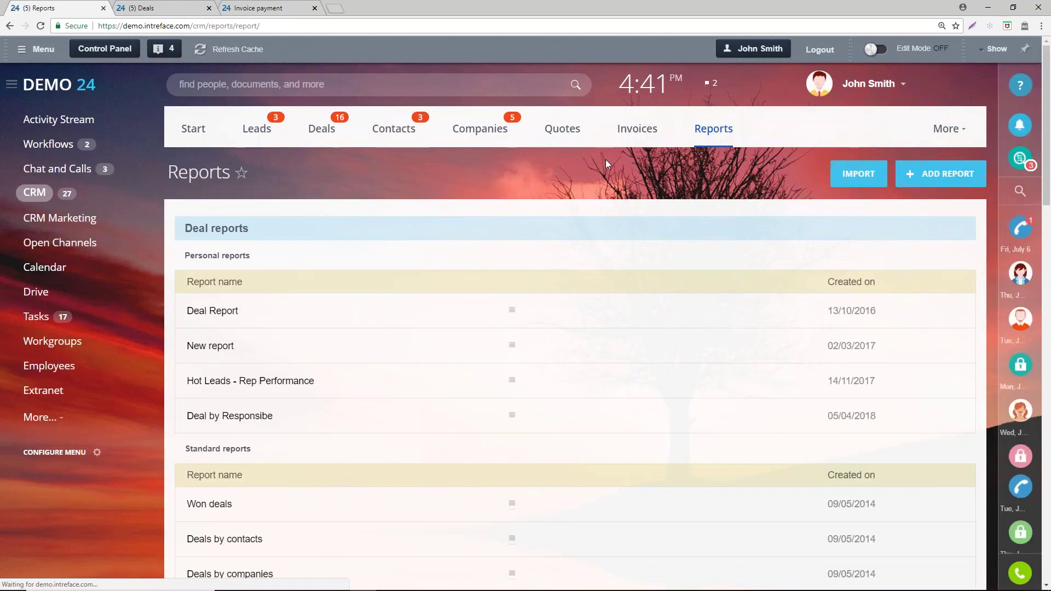
click(228, 417)
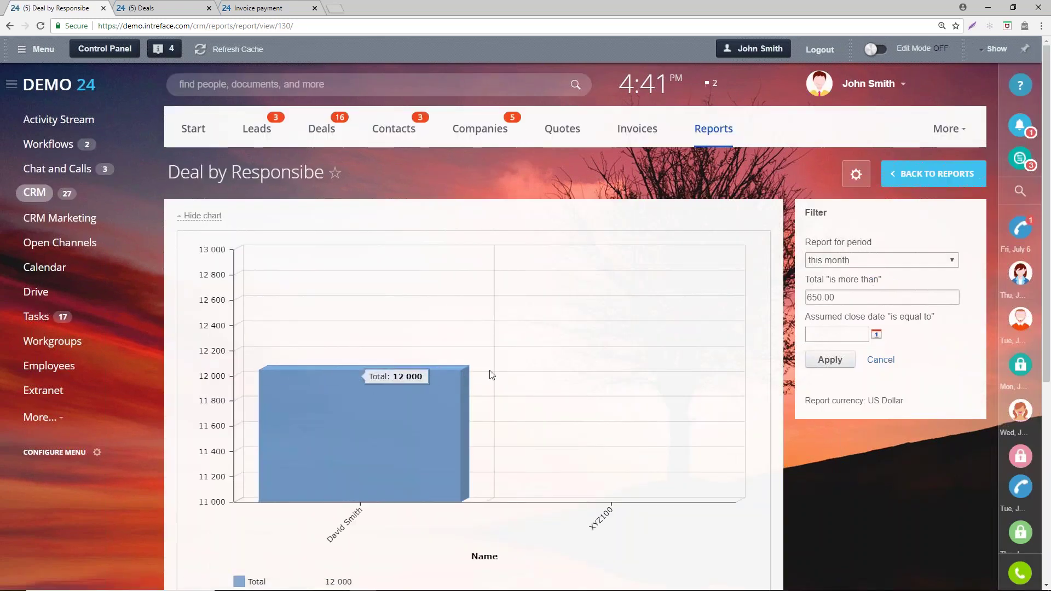
scroll(852, 418, down, 2)
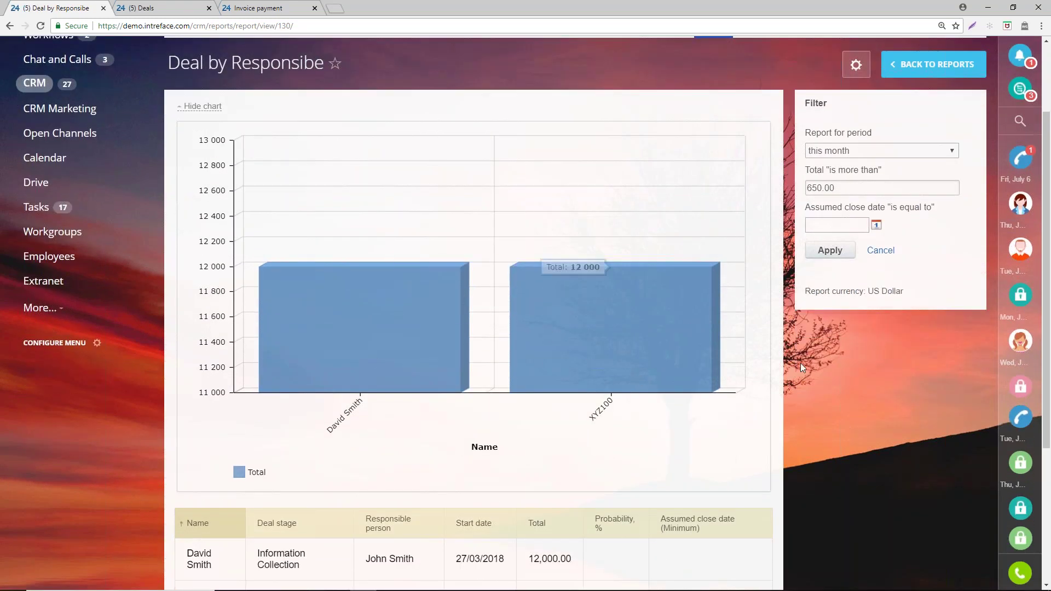
scroll(856, 385, down, 3)
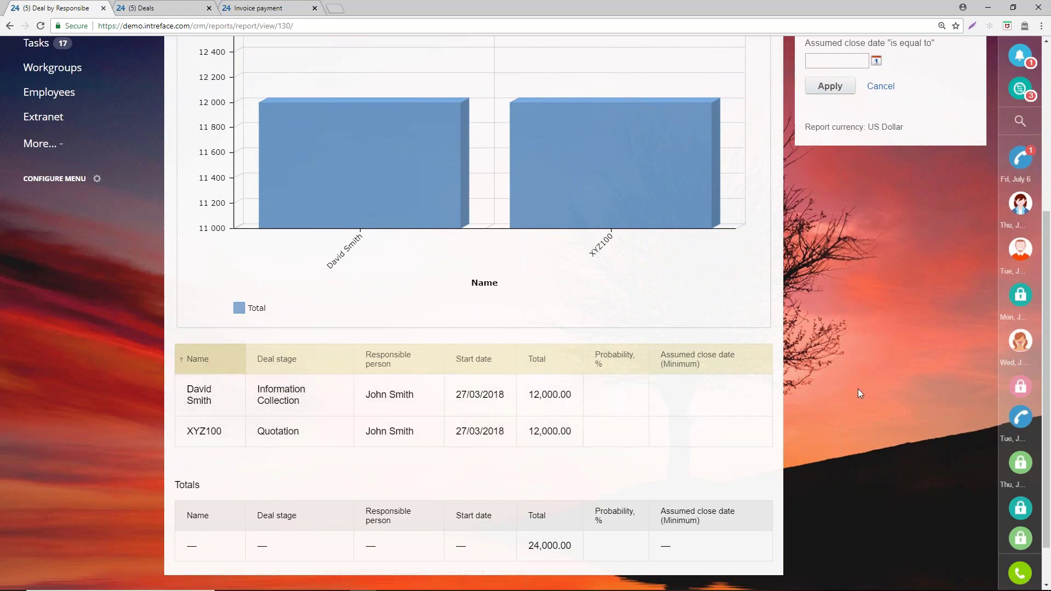
scroll(886, 373, up, 4)
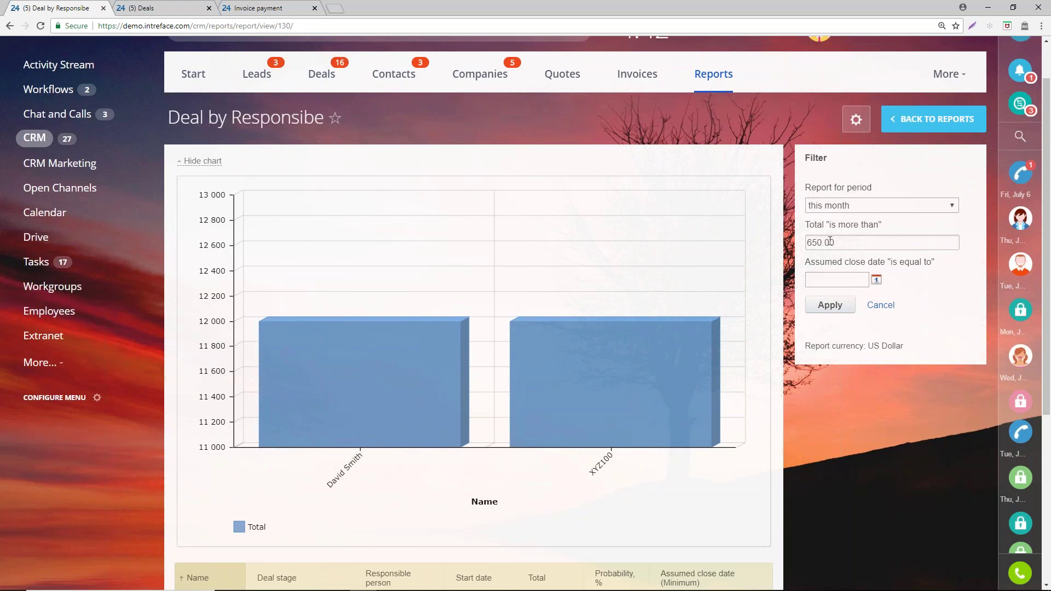
Step: Change the report's Total 'is more than' filter from 650.00 to 0 and apply it
drag(845, 238, 748, 258)
text(0)
click(831, 306)
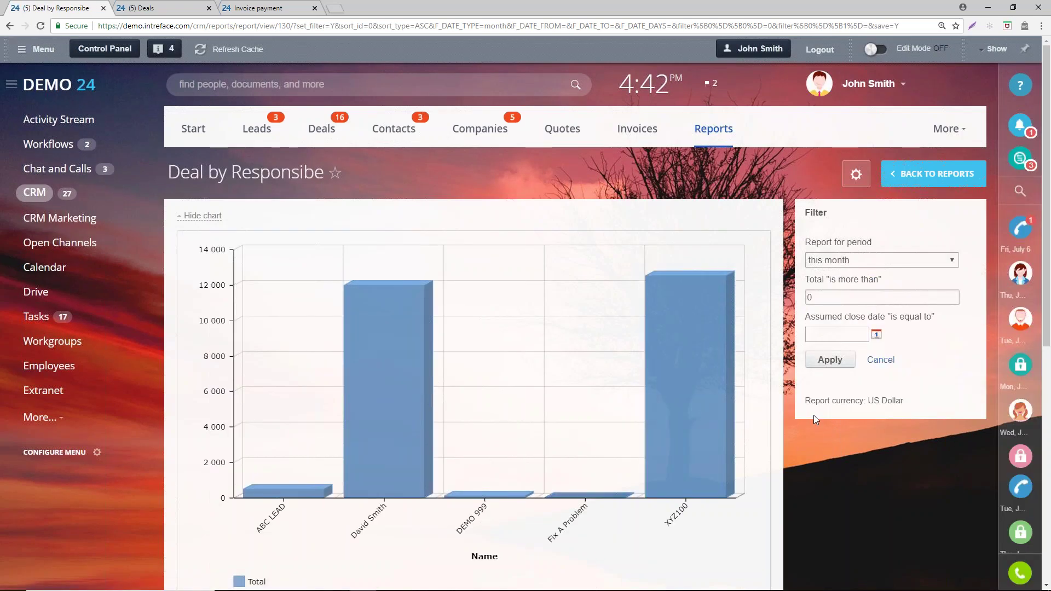
scroll(813, 415, down, 6)
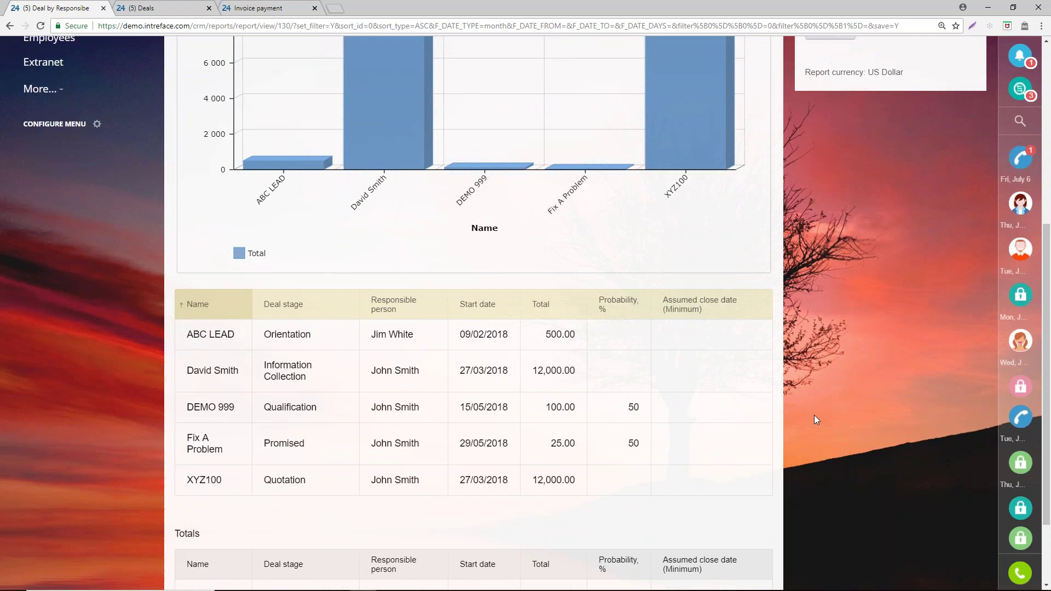
scroll(816, 414, up, 6)
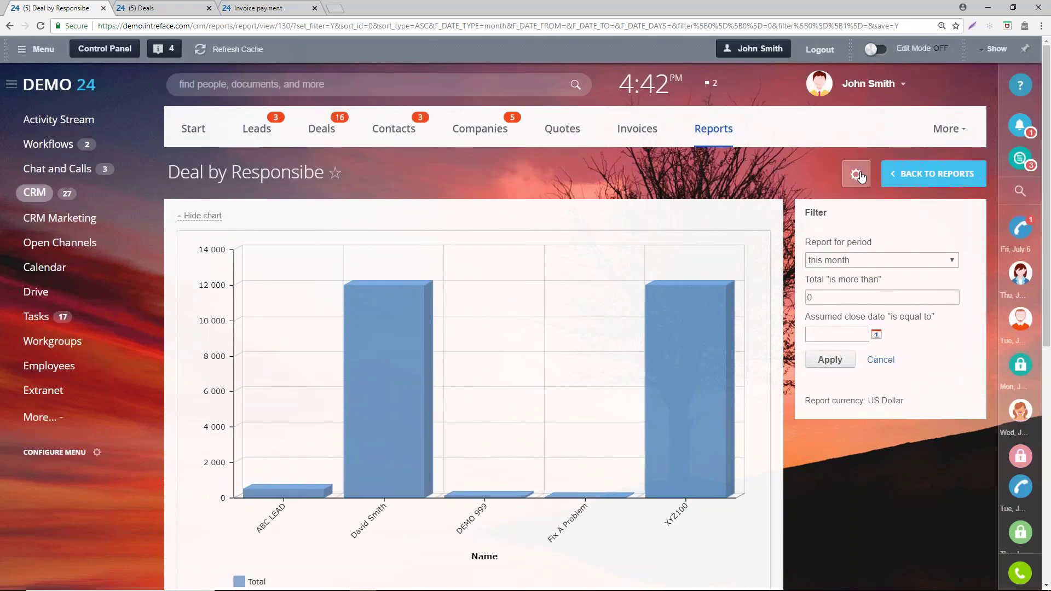
Step: Review the five charted deals, then open and close the report options menu without choosing
scroll(688, 400, down, 5)
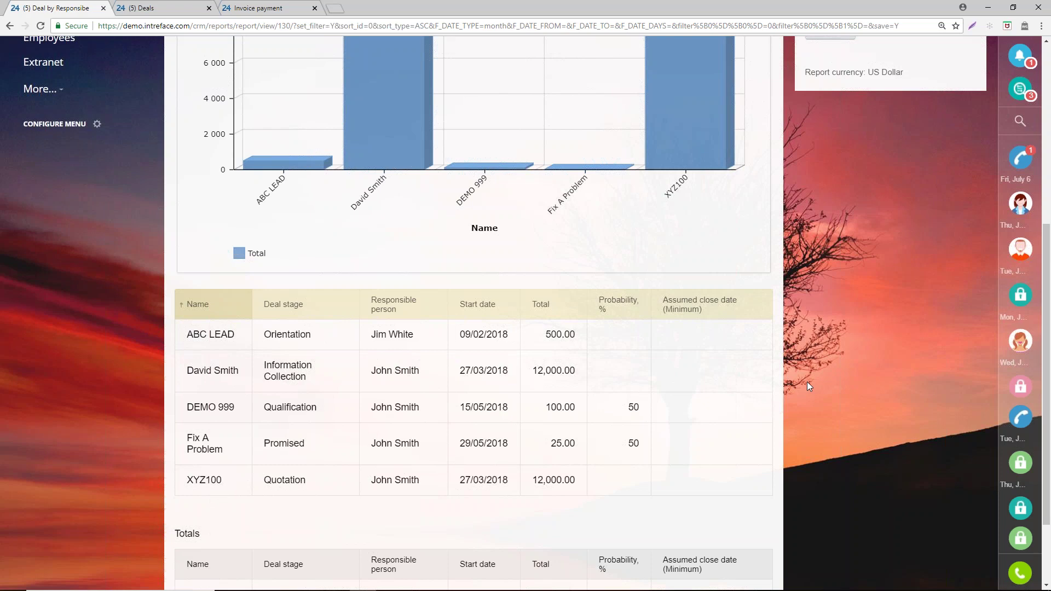
scroll(810, 382, up, 5)
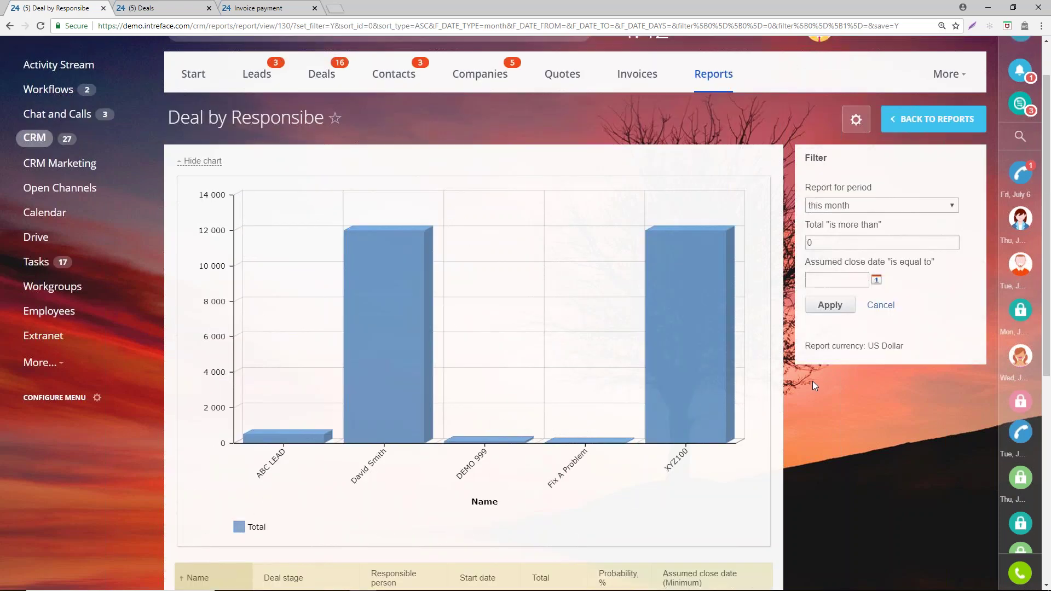
scroll(812, 381, up, 1)
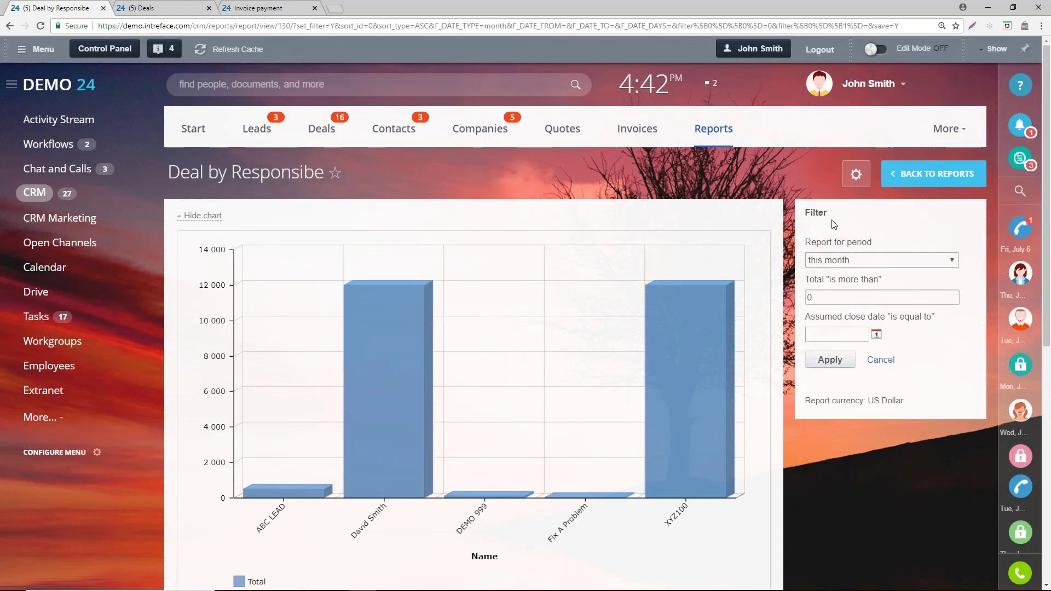
click(856, 173)
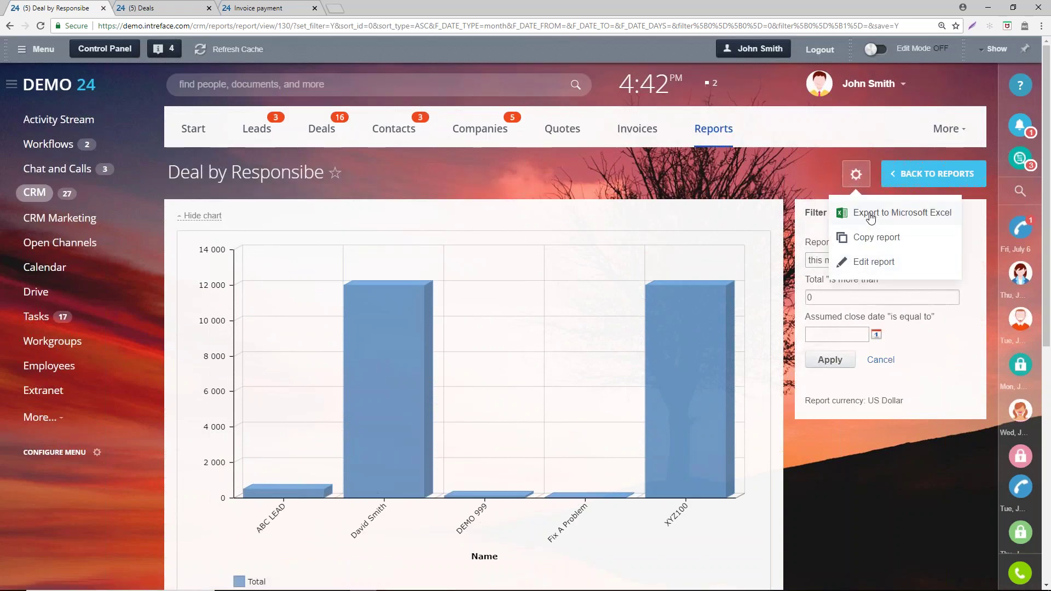
click(864, 465)
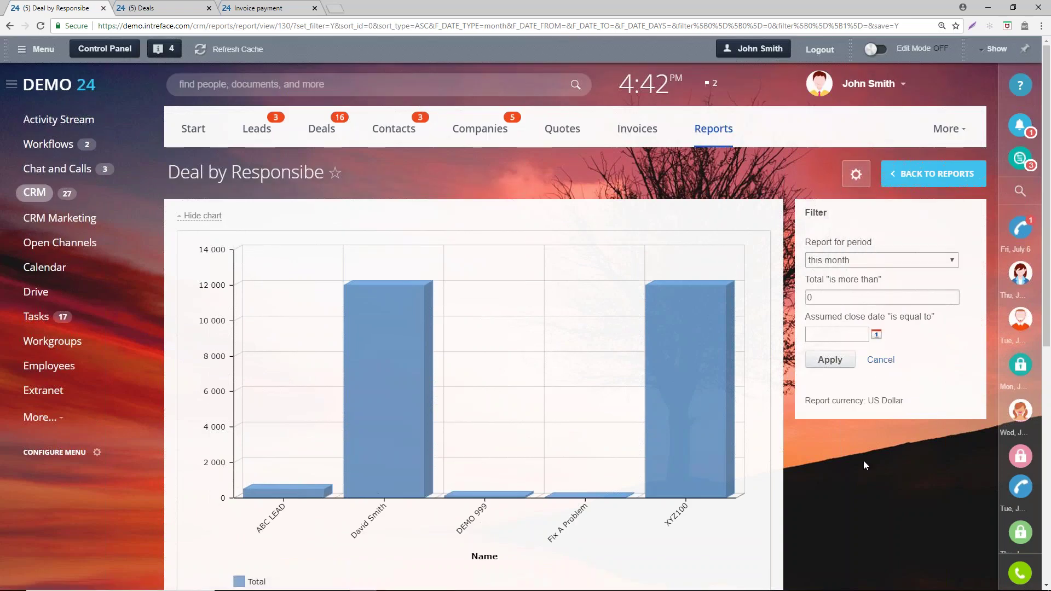